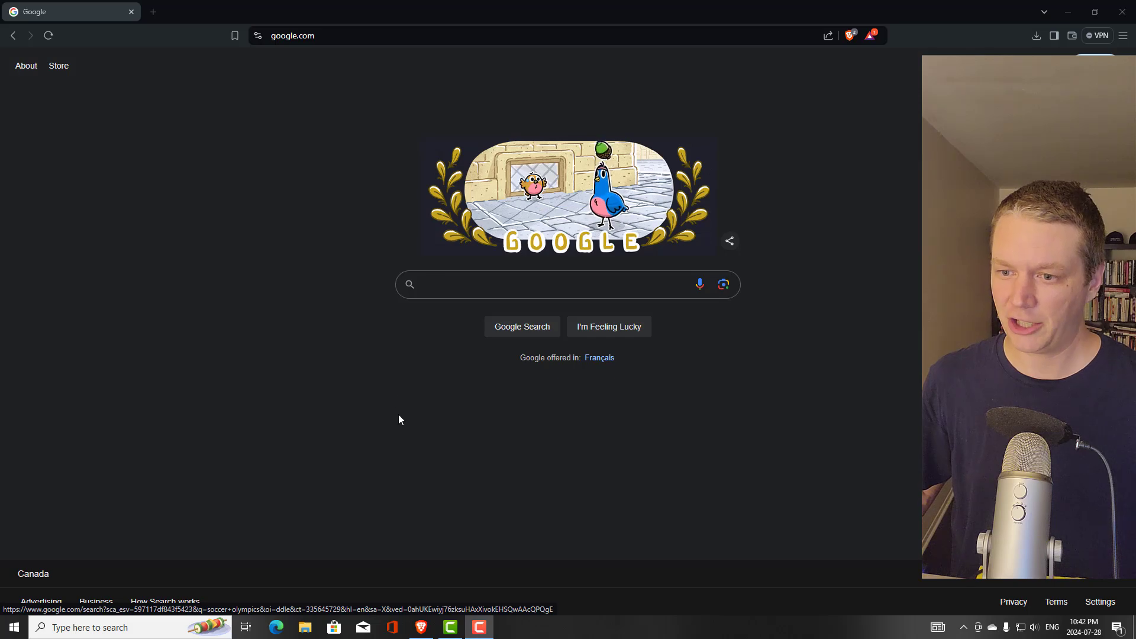
Navigate Brave from the Google homepage to localwp.com via the address bar
click(376, 39)
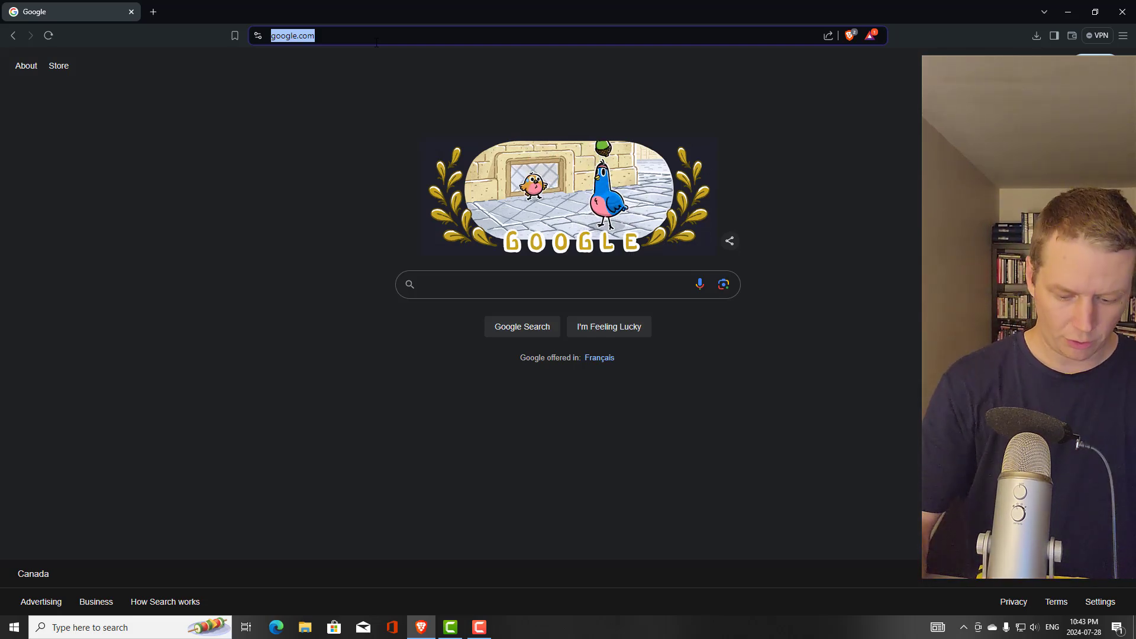
text(localwp)
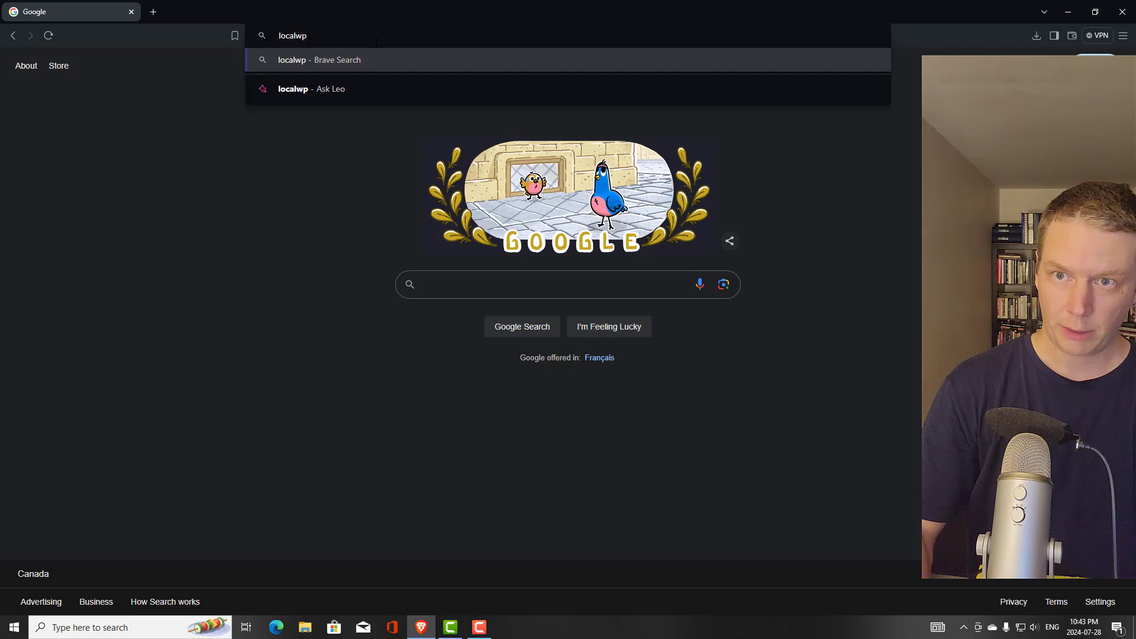
text(.com)
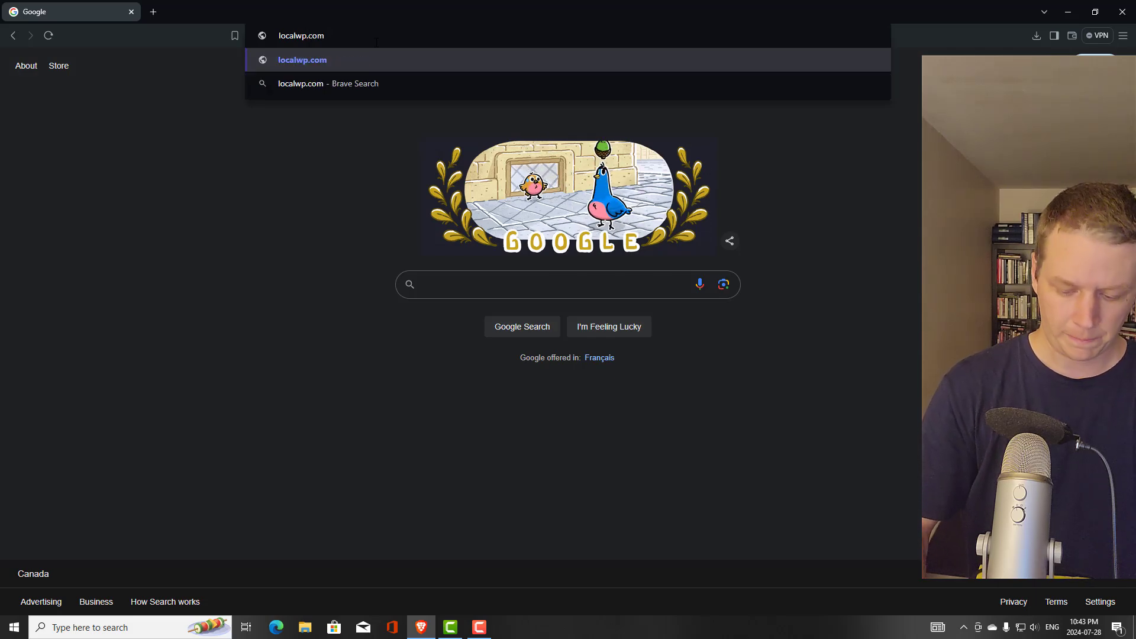
key(Return)
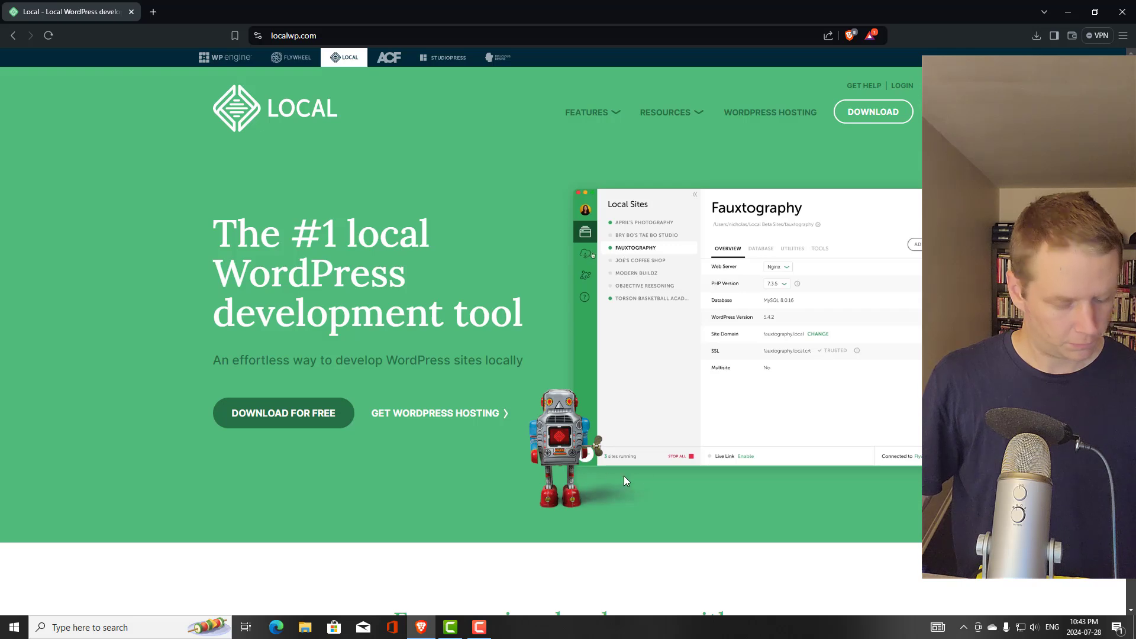
Start the free Local download and pick Windows as the platform
click(280, 414)
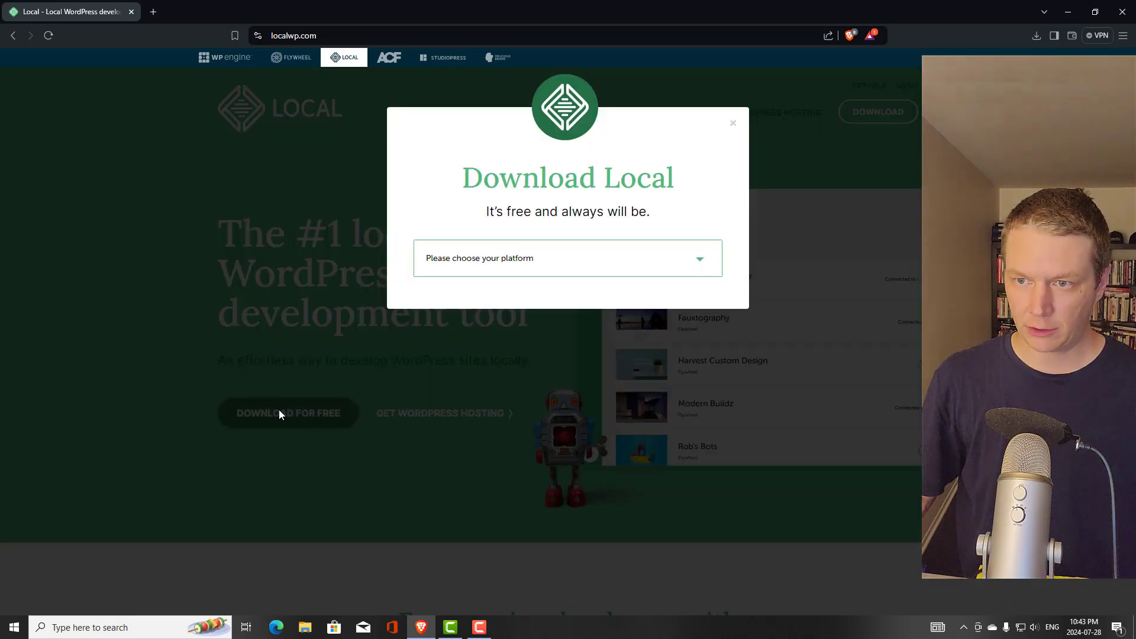
click(527, 263)
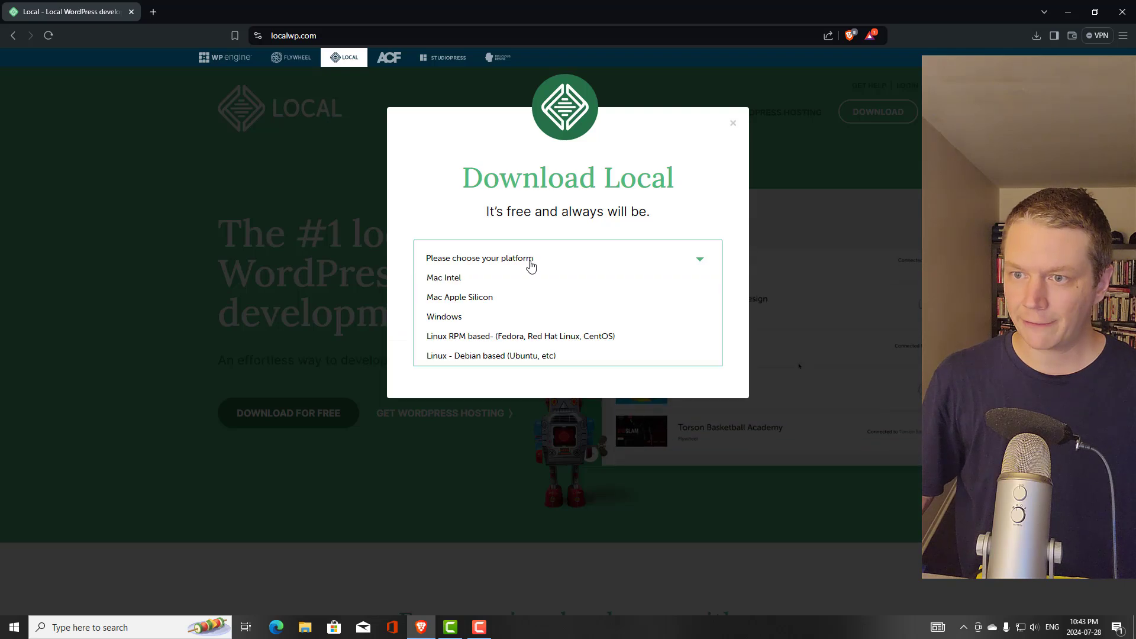
click(499, 319)
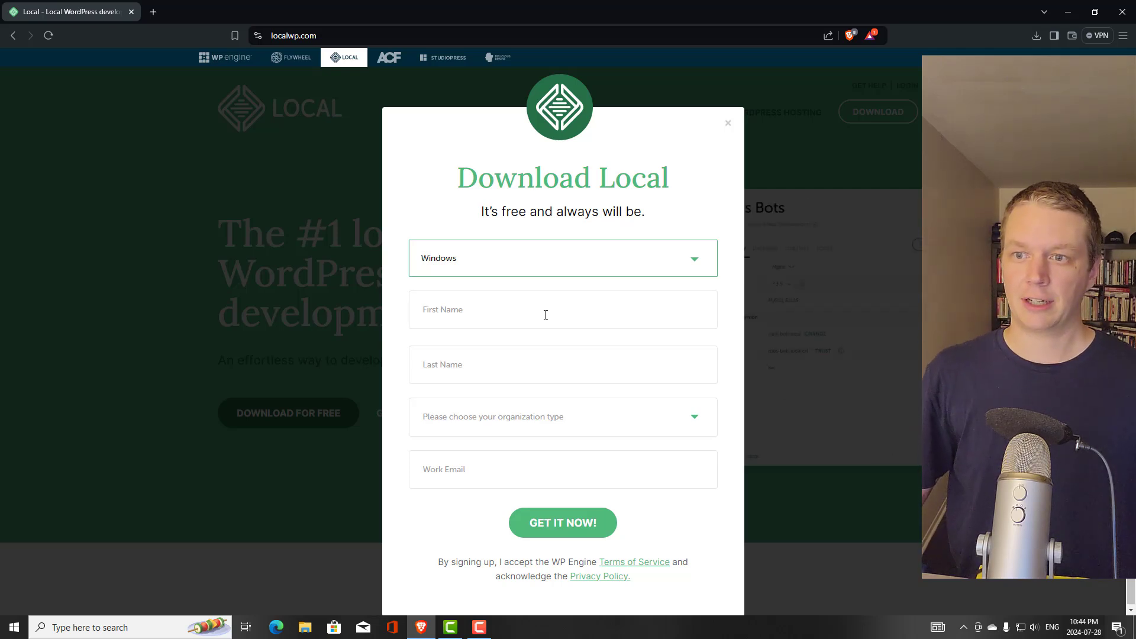
Fill in first and last name, Independent Freelancer/Consultant organization type and work email, then submit with GET IT NOW!
click(545, 315)
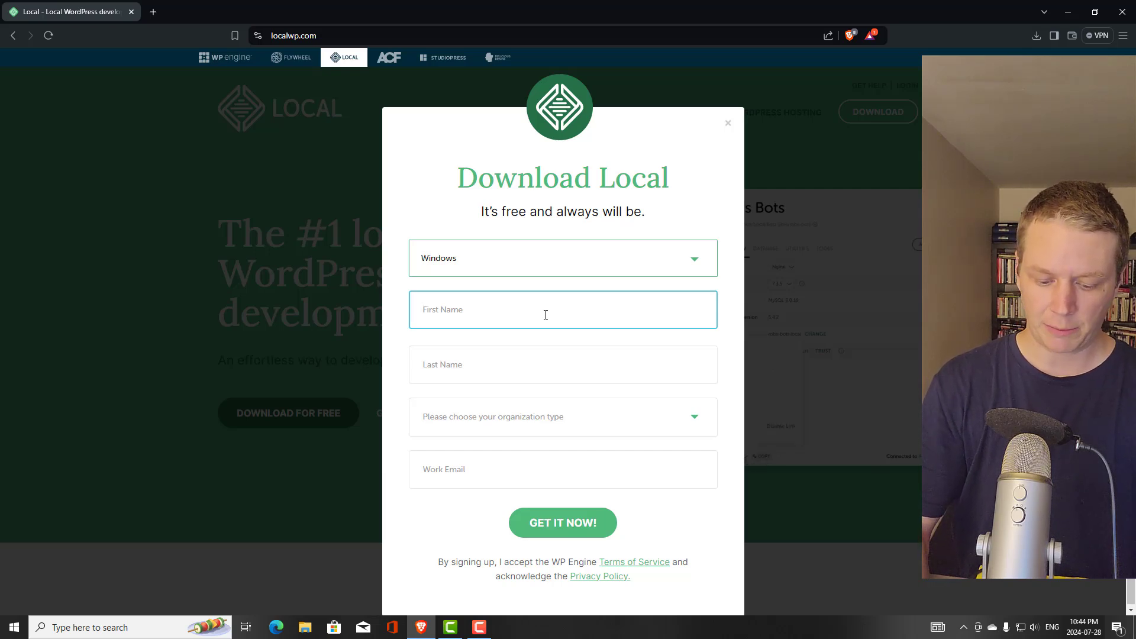
text(Joey)
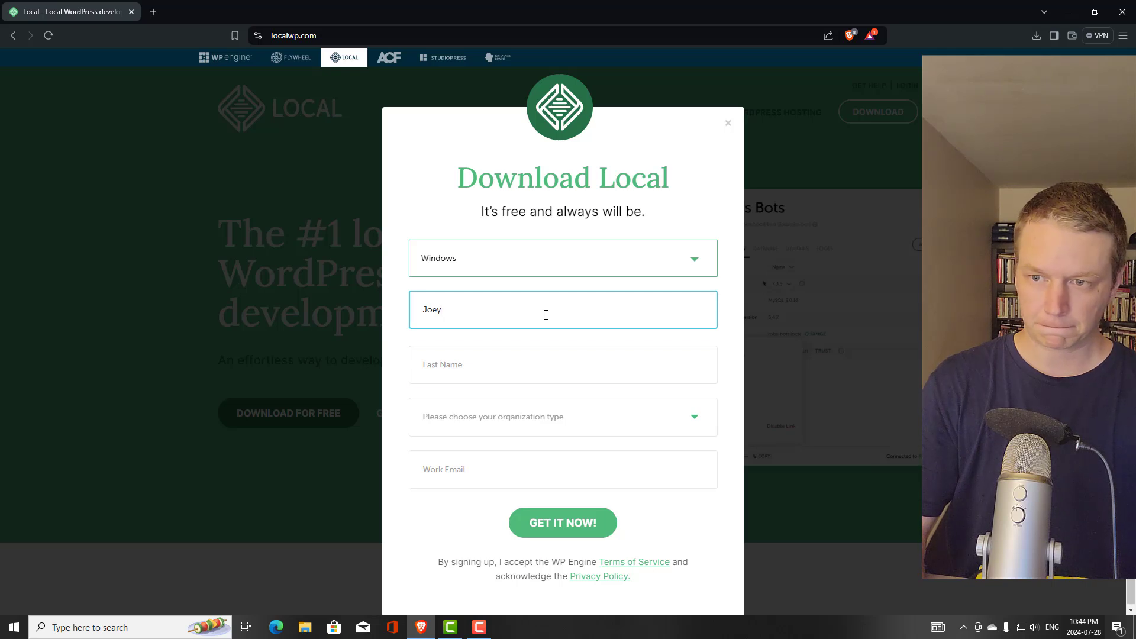
key(Tab)
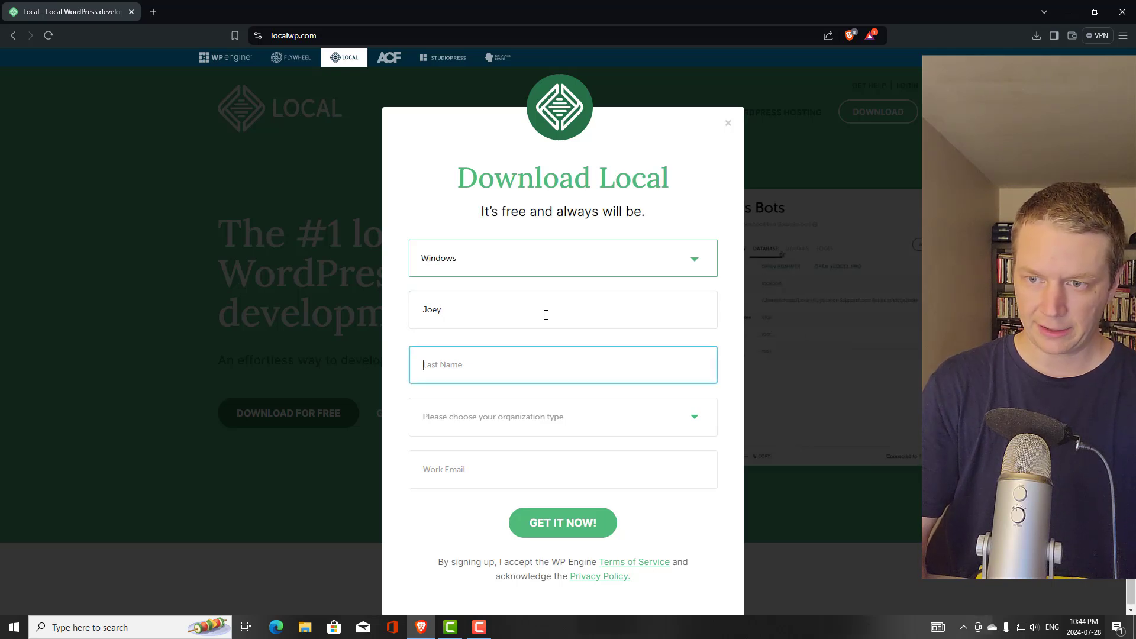
text(J)
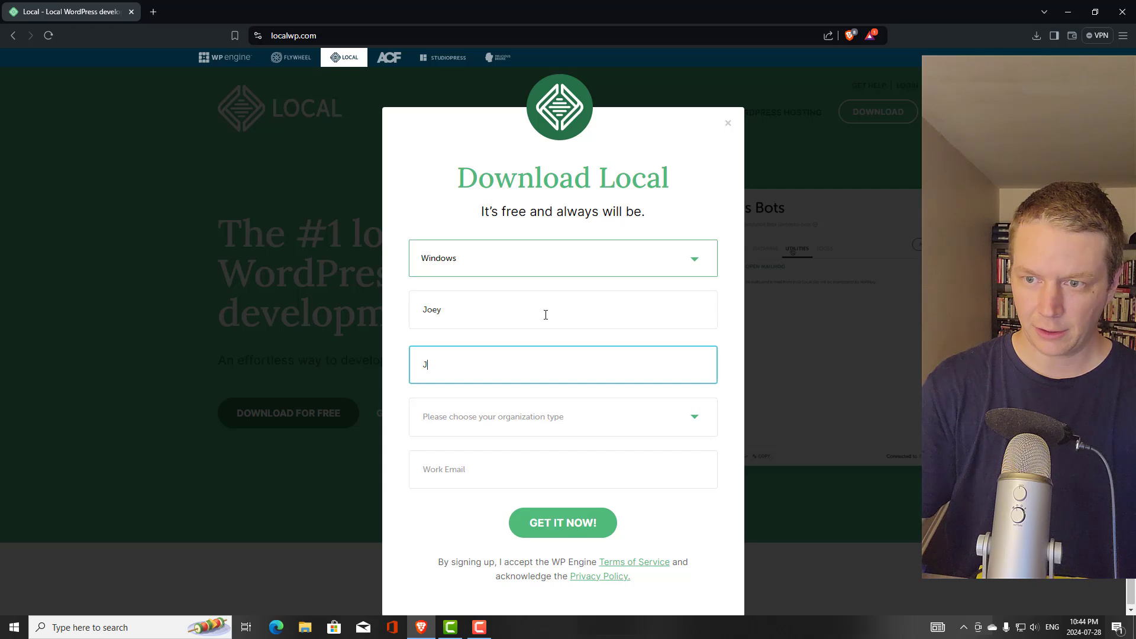
key(Tab)
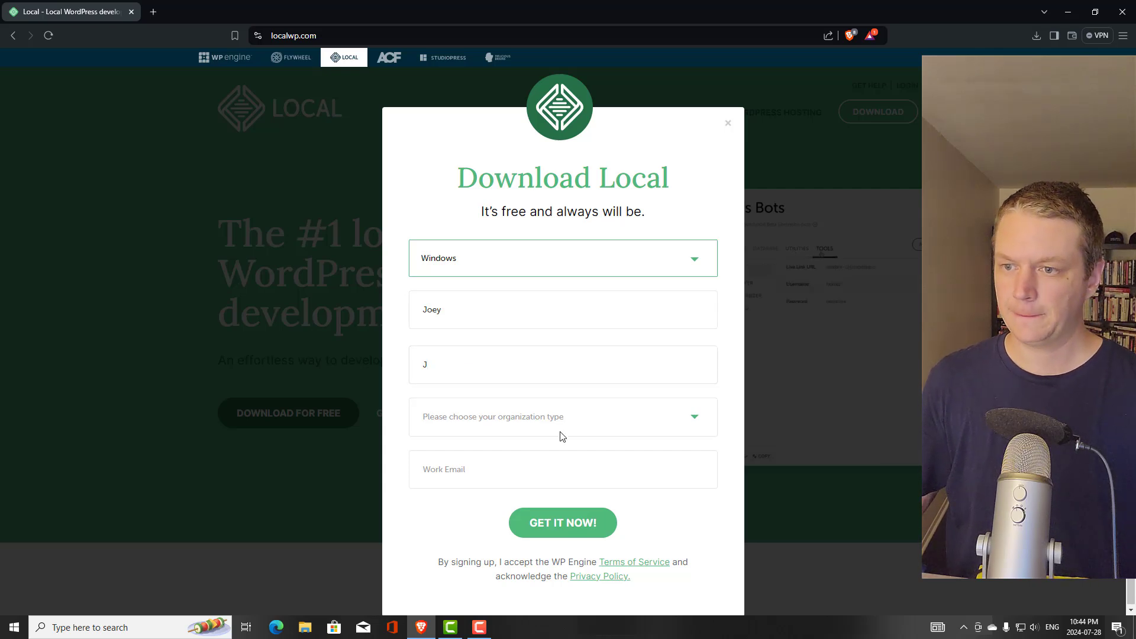
click(696, 424)
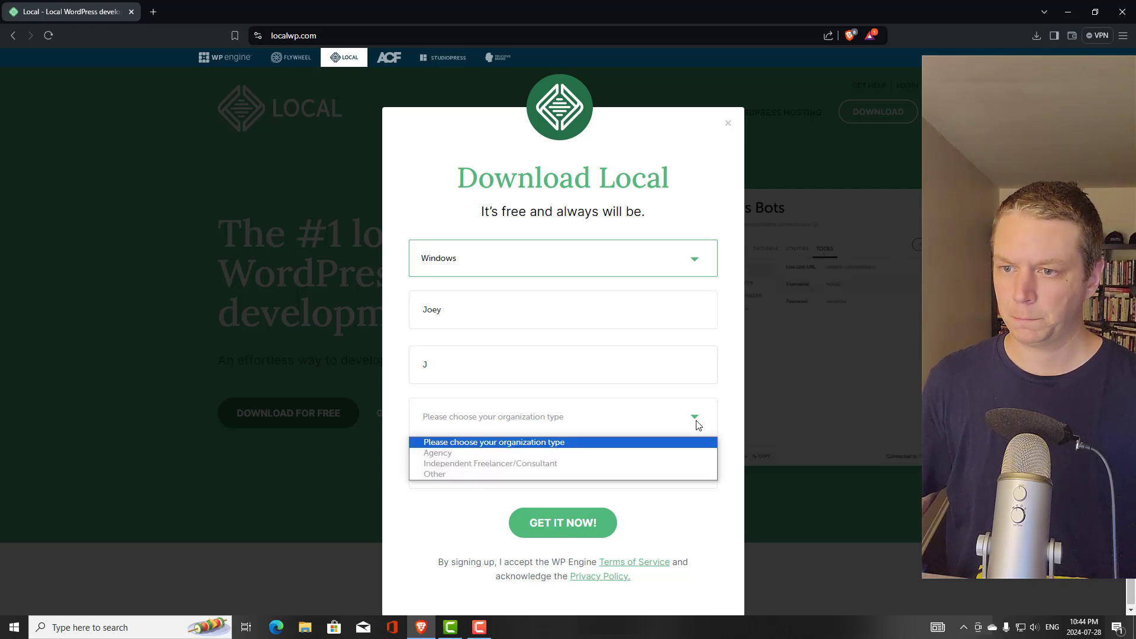
click(653, 468)
click(605, 470)
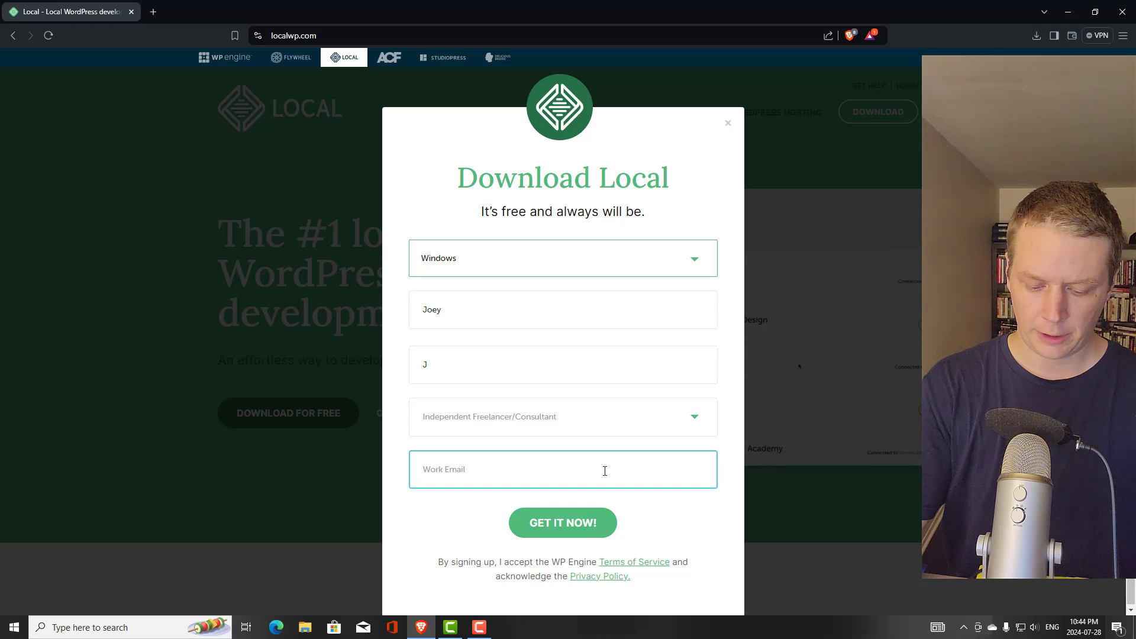
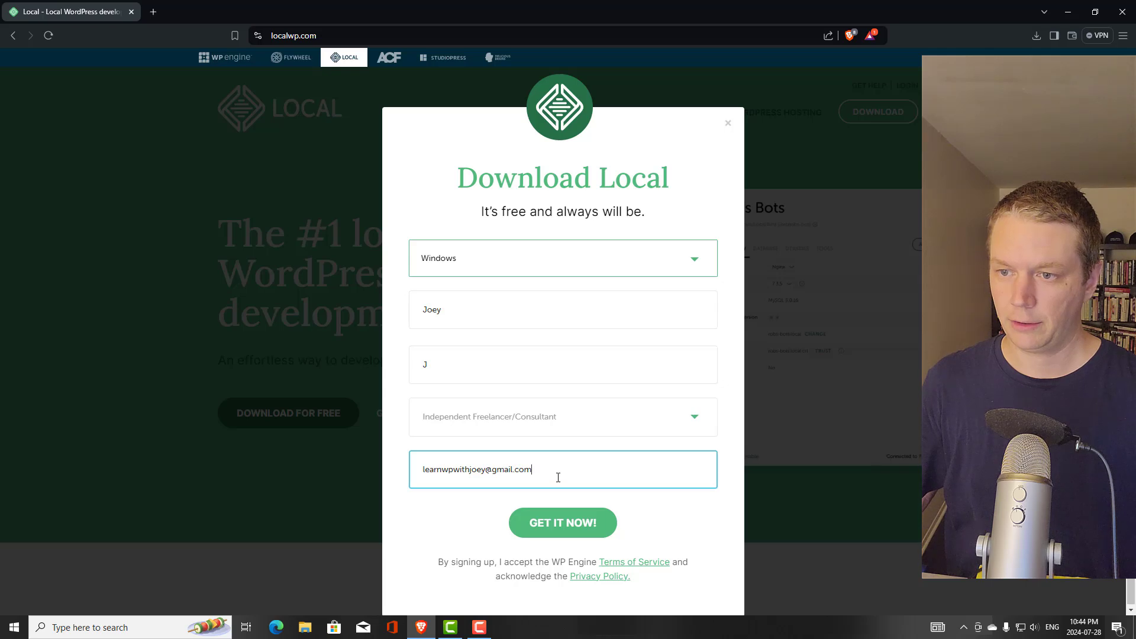
click(554, 528)
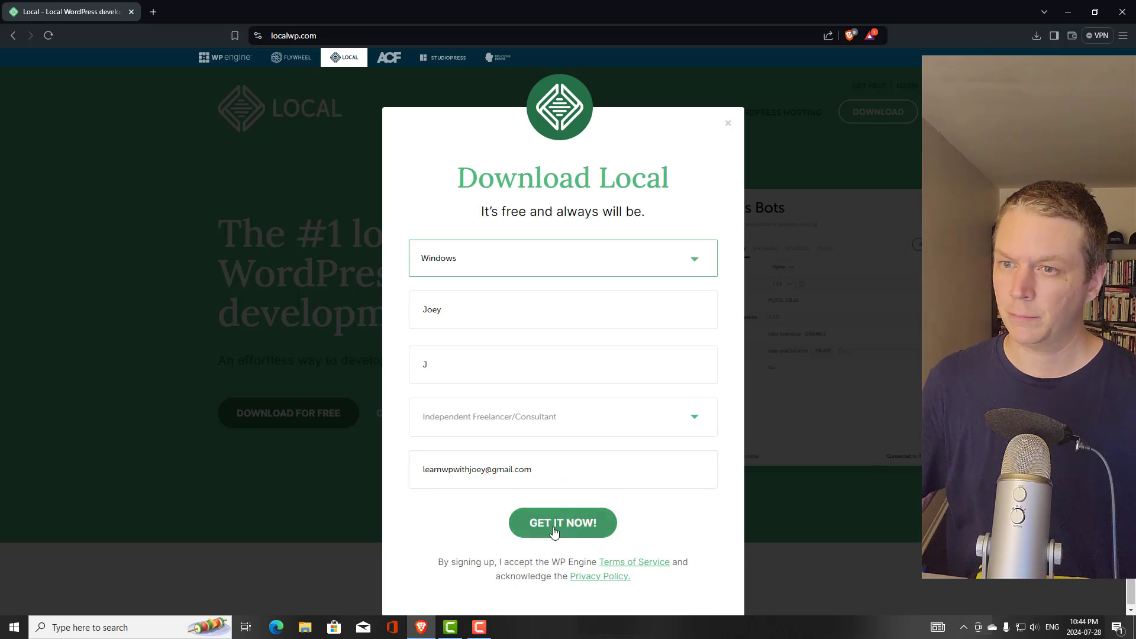
click(554, 532)
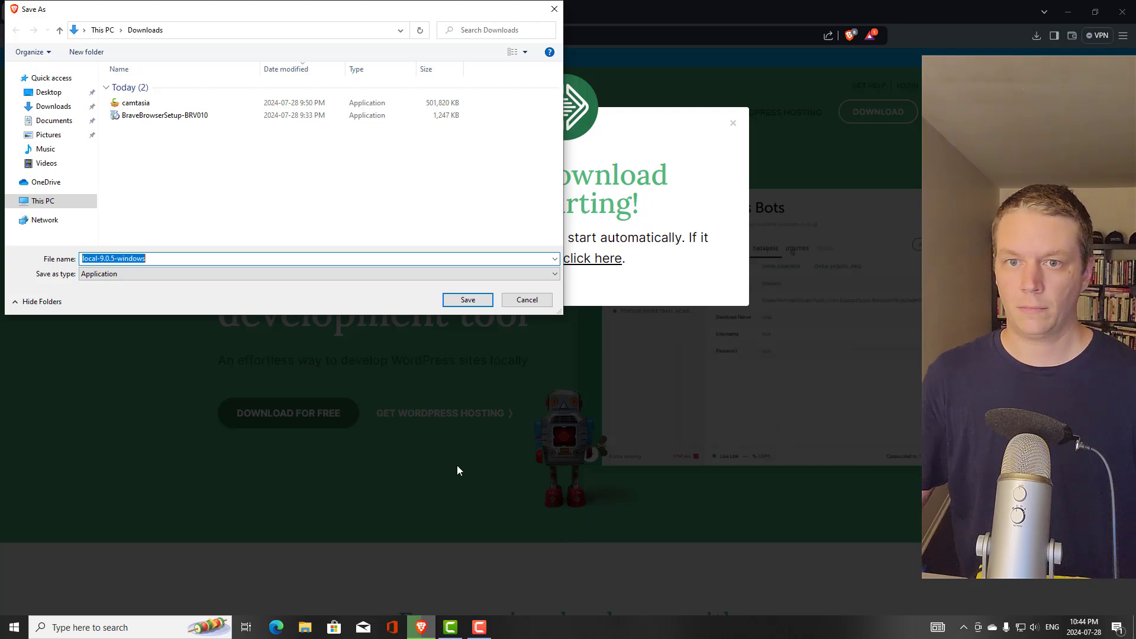
Save local-9.0.5-windows to Downloads and show Brave's recent downloads list
click(467, 301)
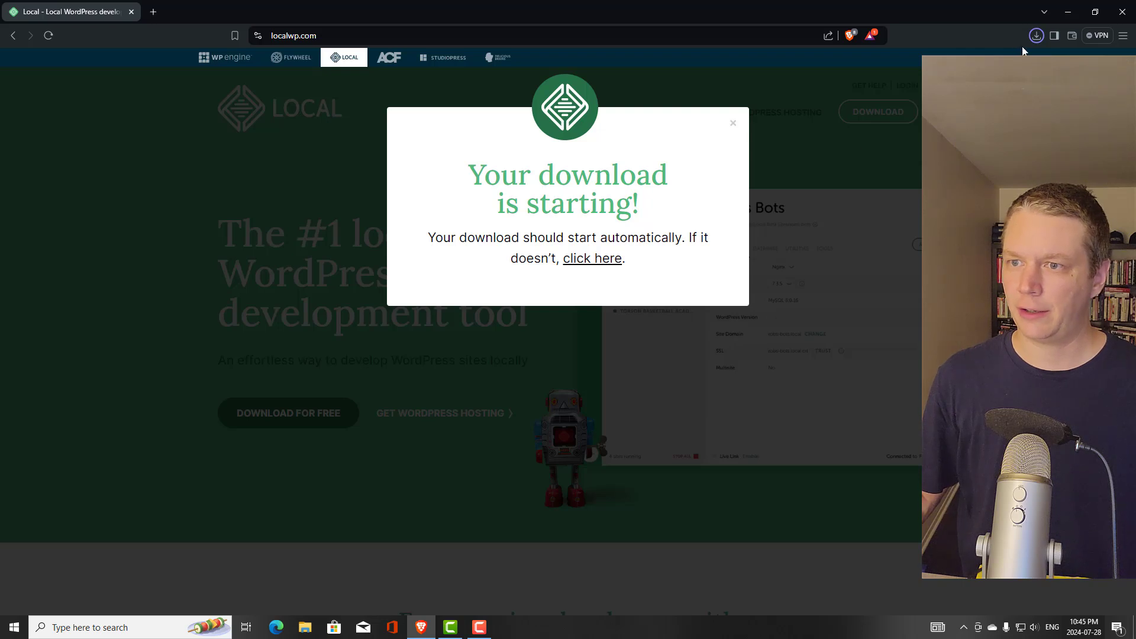
click(1035, 37)
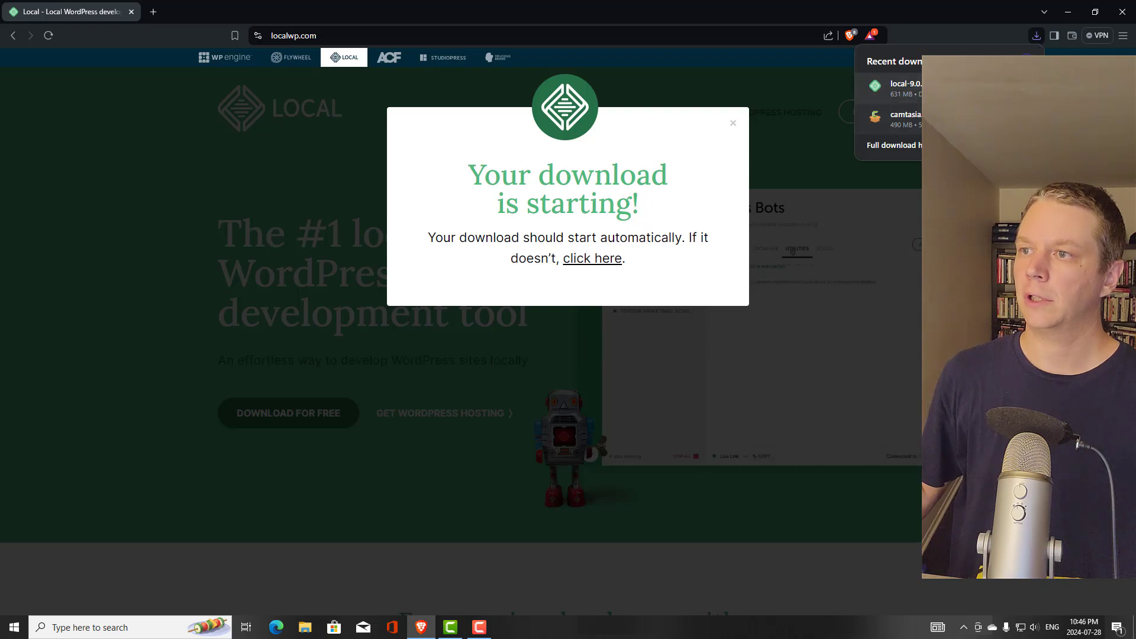
Run the local-9.0.5 installer for all users into the default folder, finishing with Run Local checked
click(959, 89)
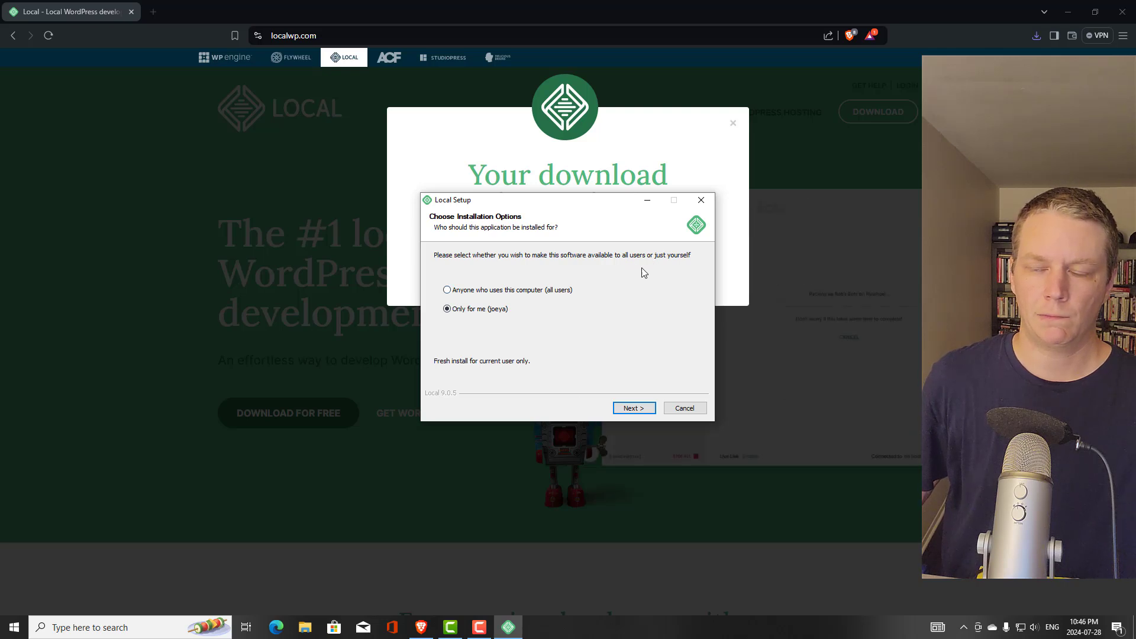
click(535, 292)
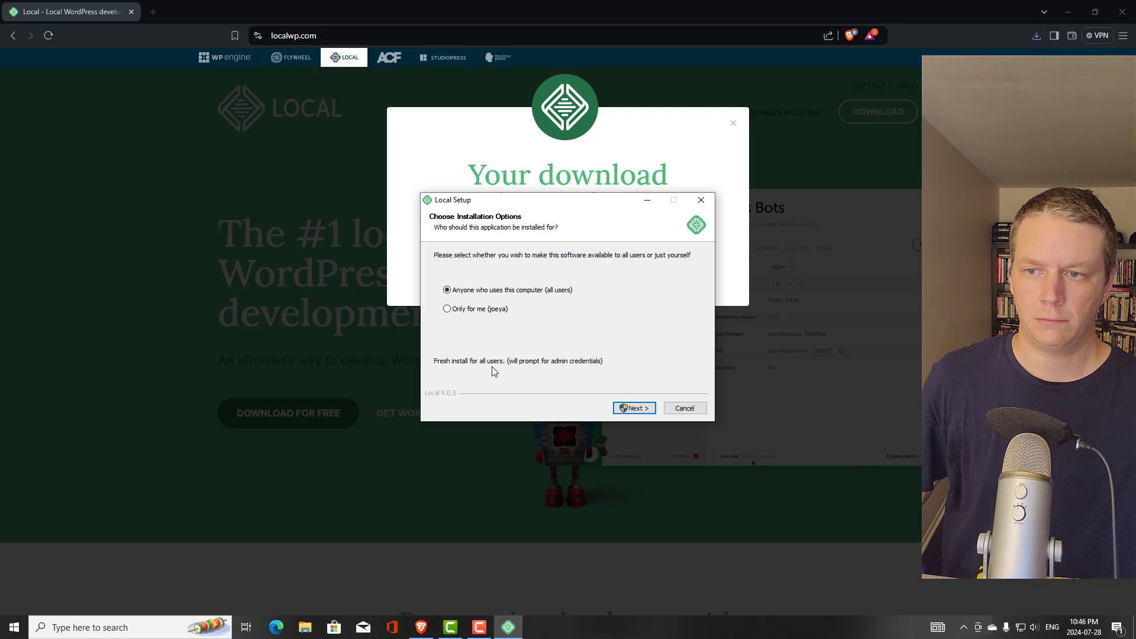
click(633, 408)
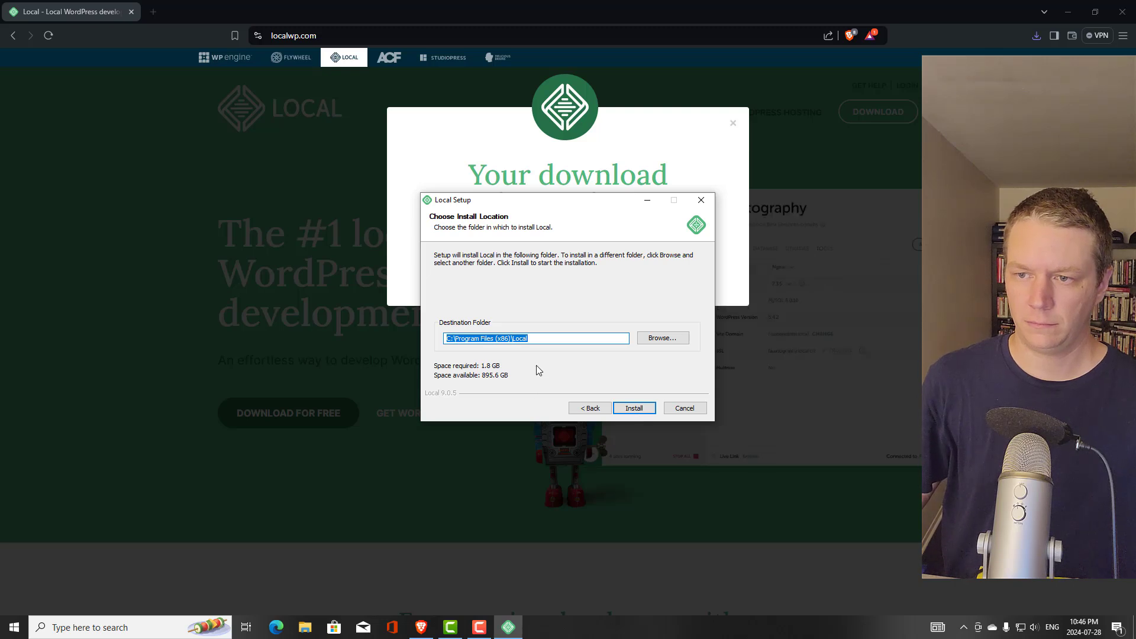
click(632, 409)
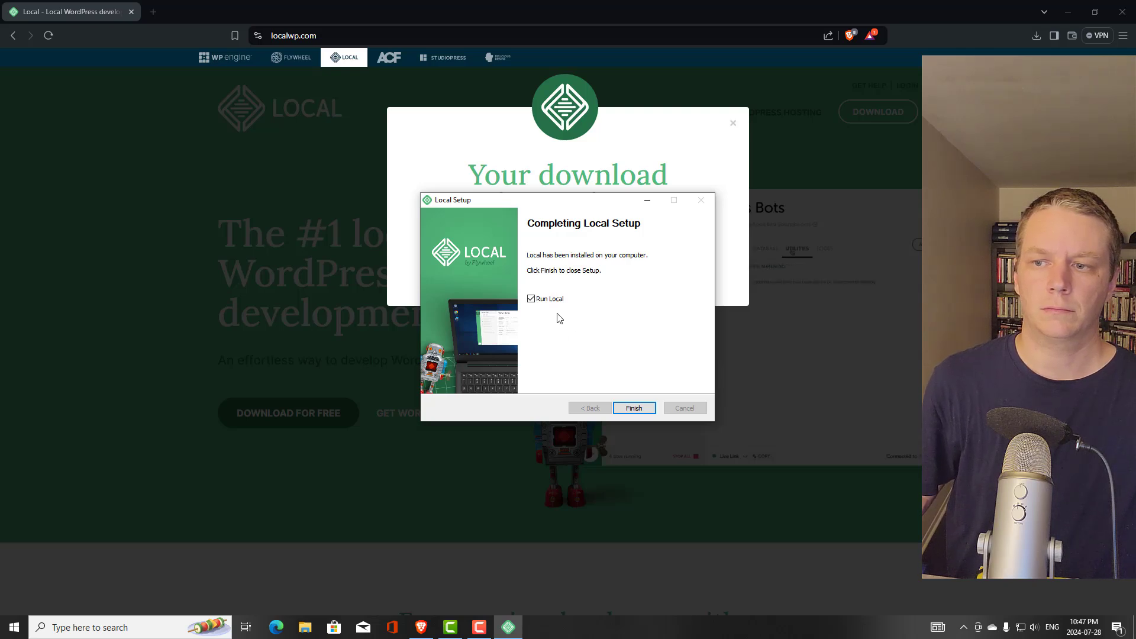
click(626, 411)
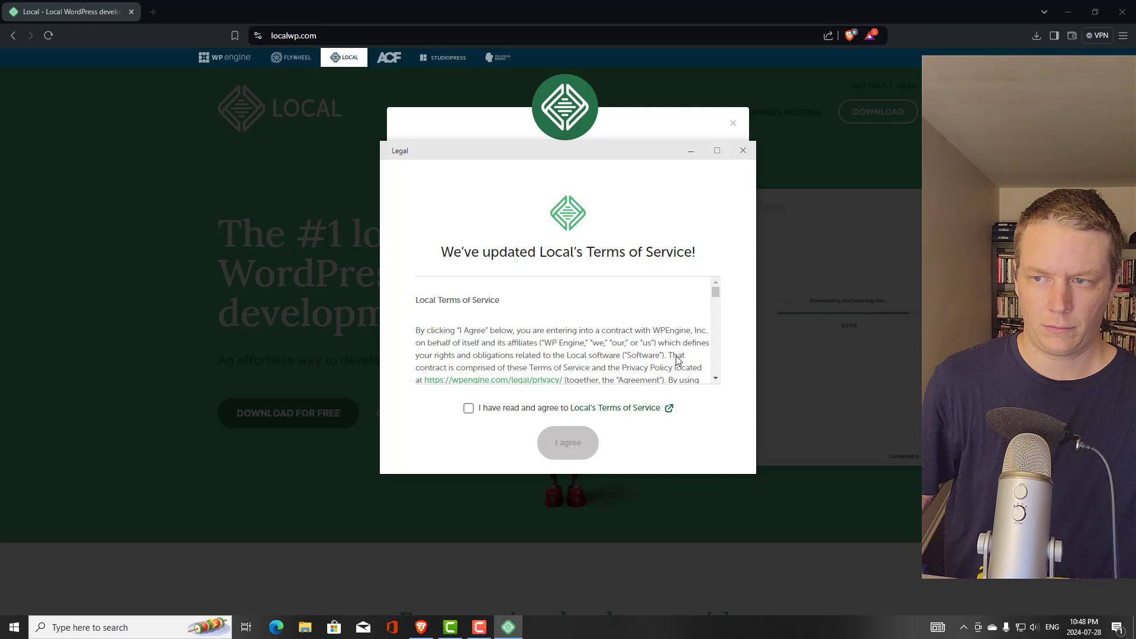
Scroll to the end of Local's Terms of Service and tick 'I have read and agree'
scroll(652, 331, down, 1)
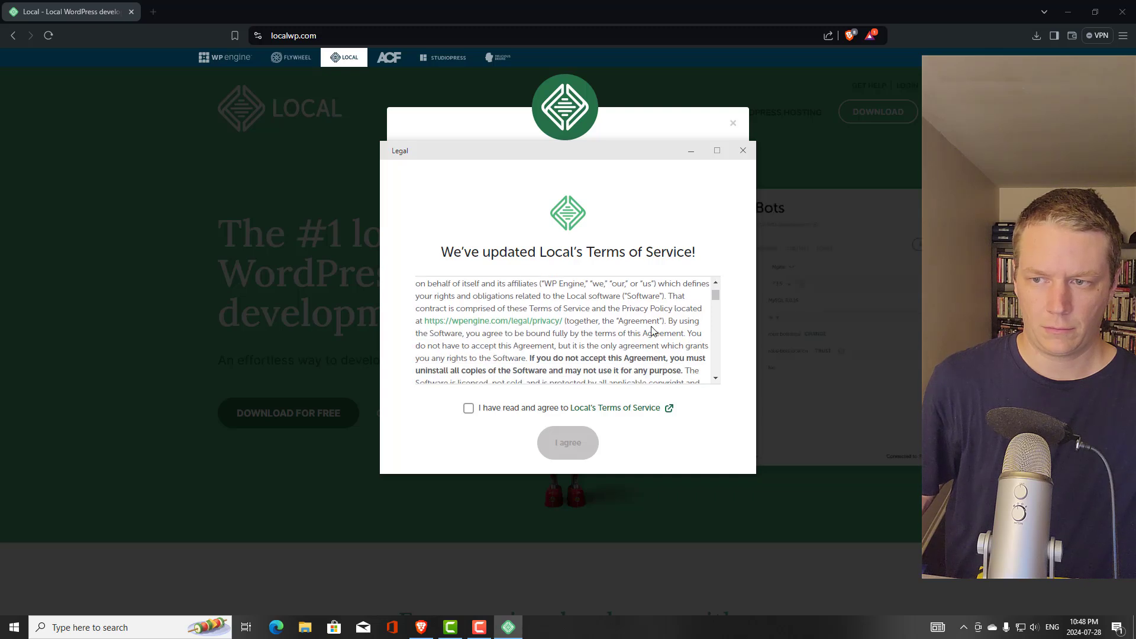
scroll(651, 331, down, 1)
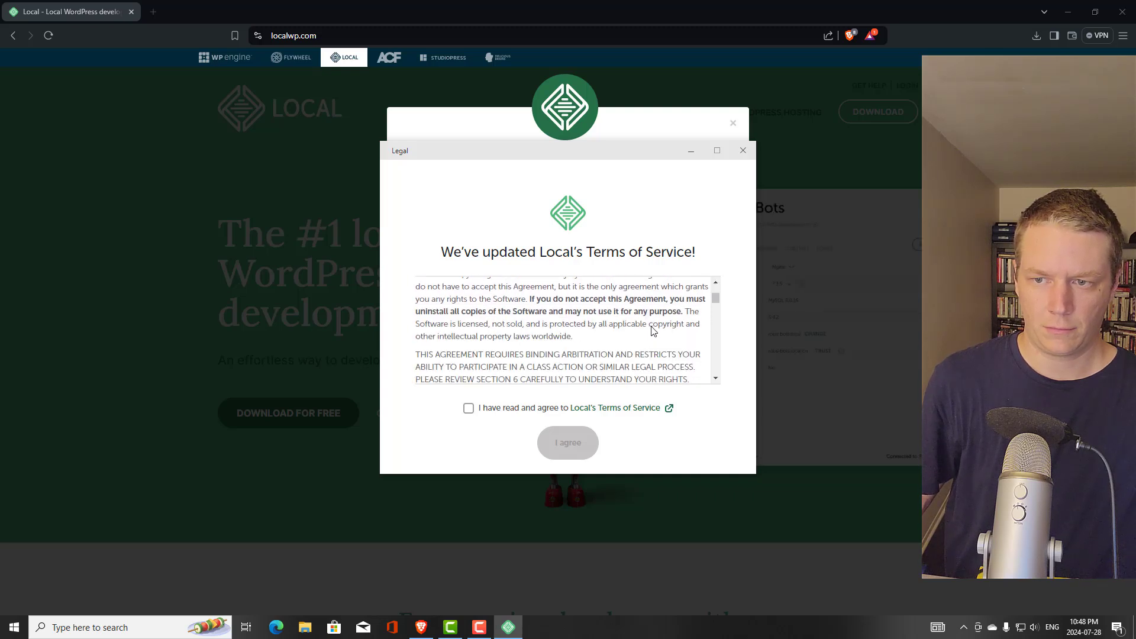
scroll(651, 331, down, 1)
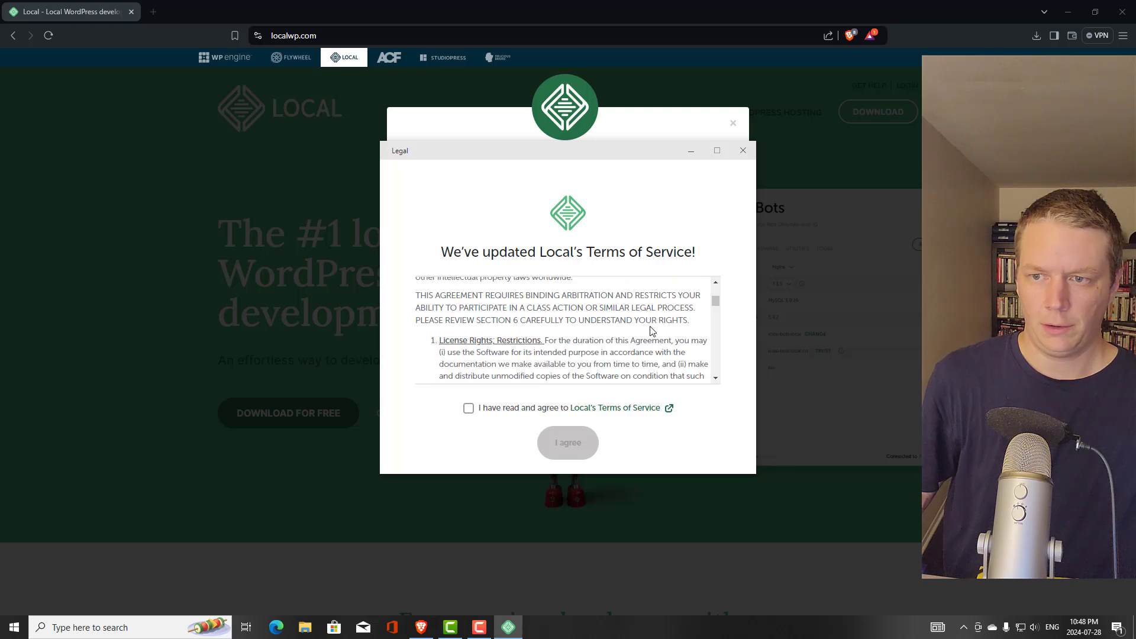
scroll(652, 329, down, 1)
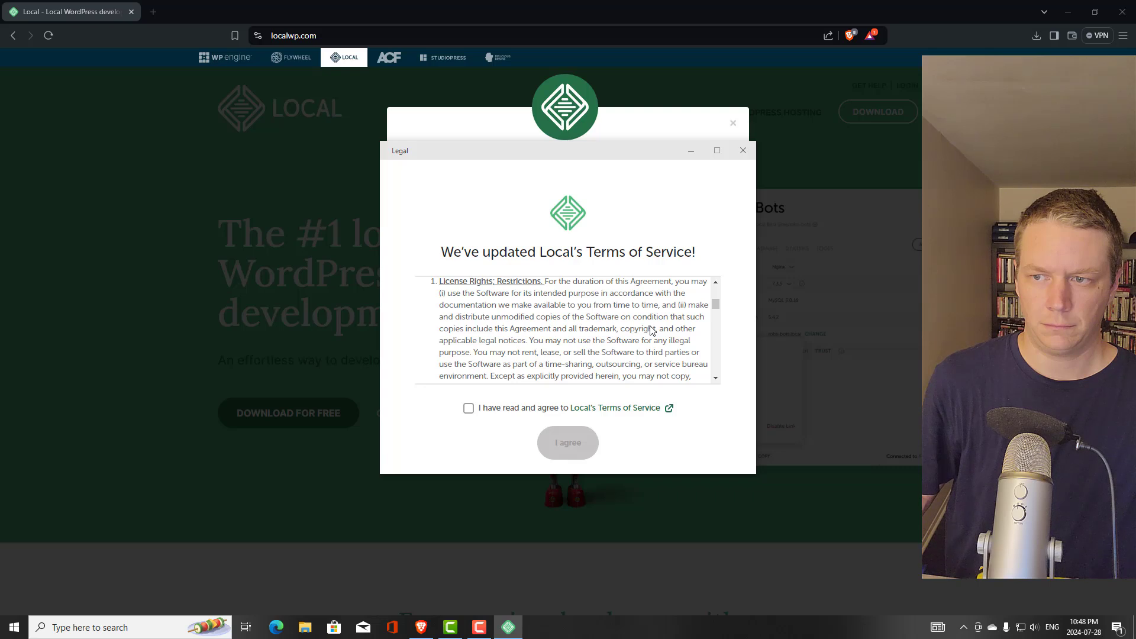
scroll(652, 330, down, 3)
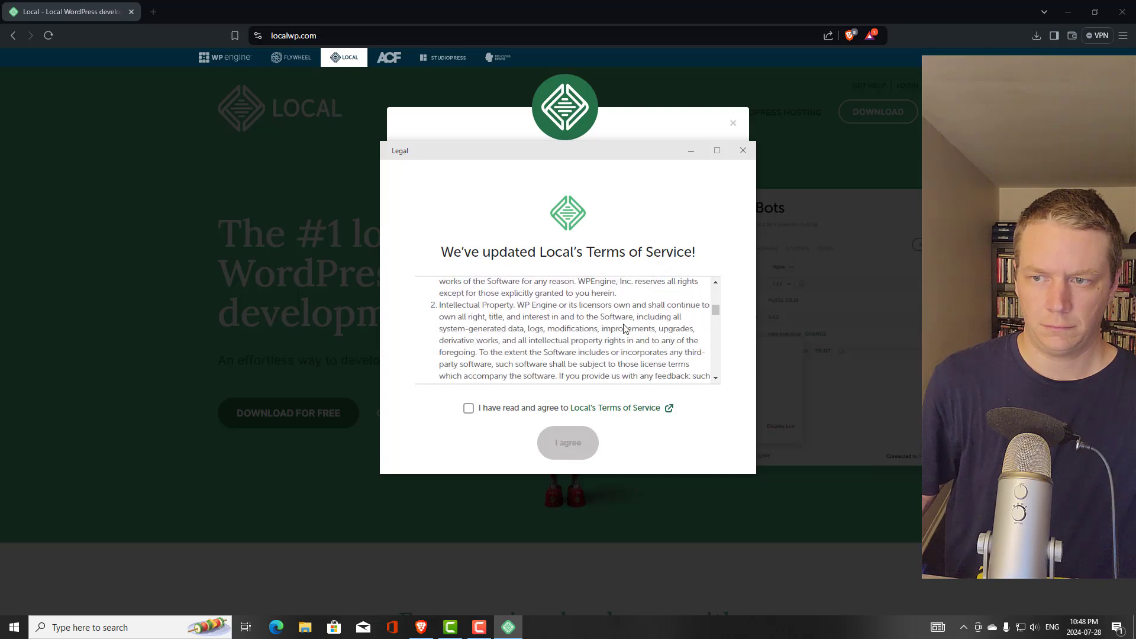
scroll(624, 328, down, 1)
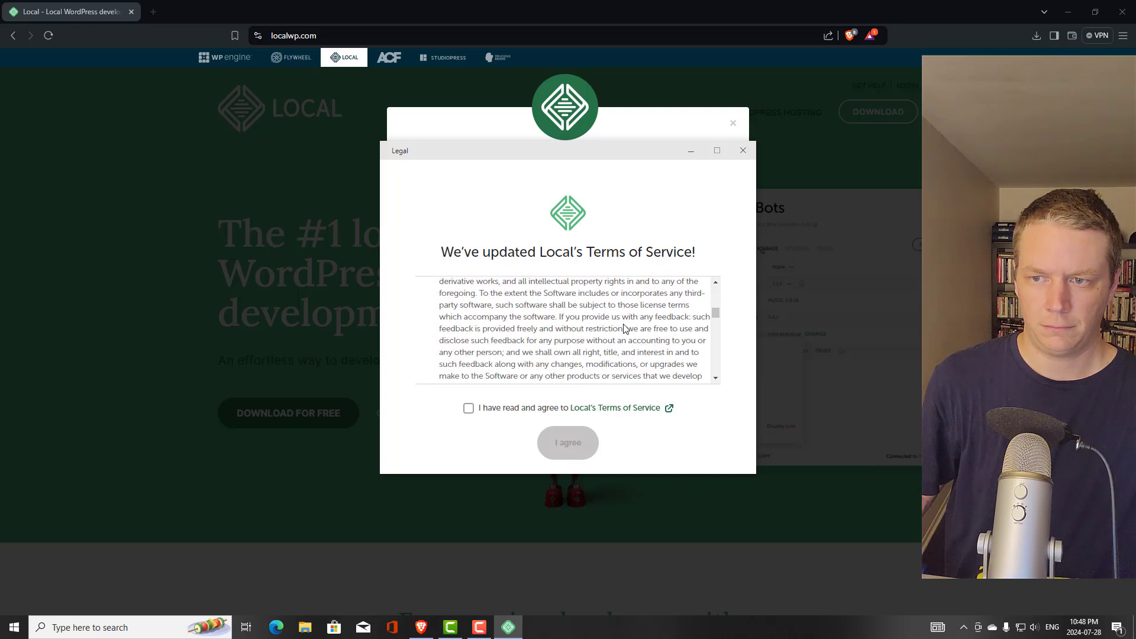
scroll(624, 328, down, 2)
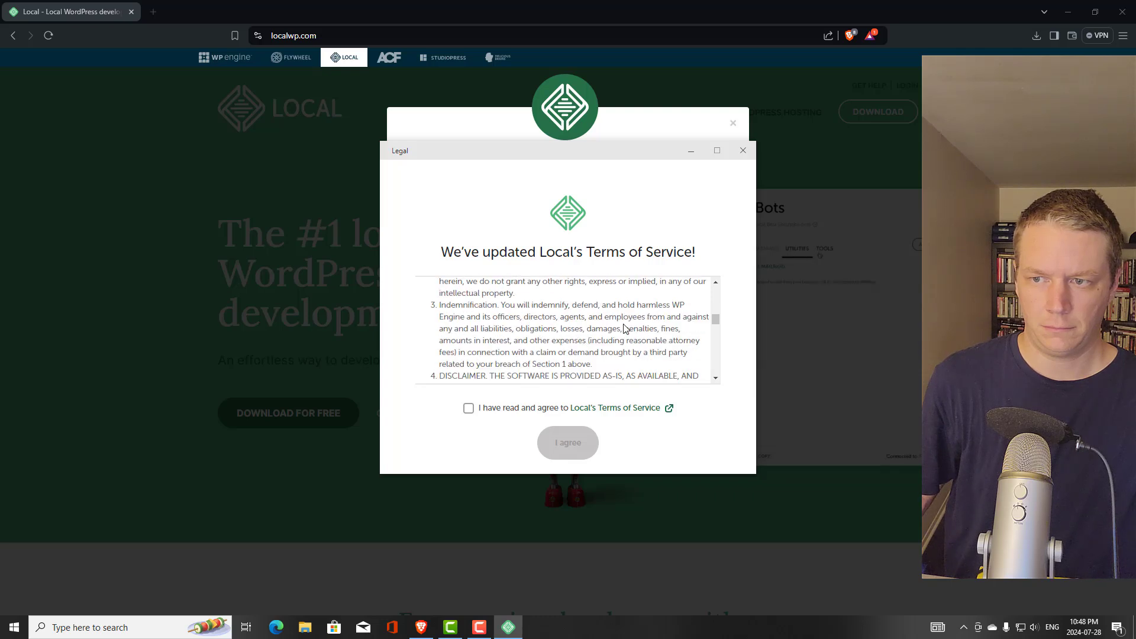
scroll(624, 329, down, 1)
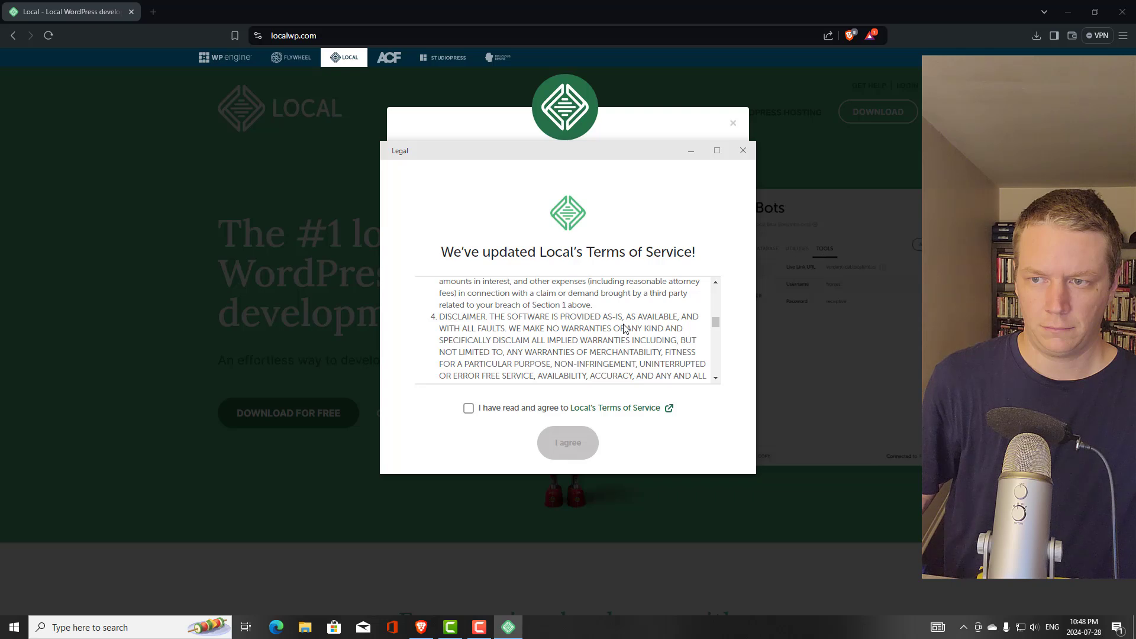
scroll(624, 329, down, 1)
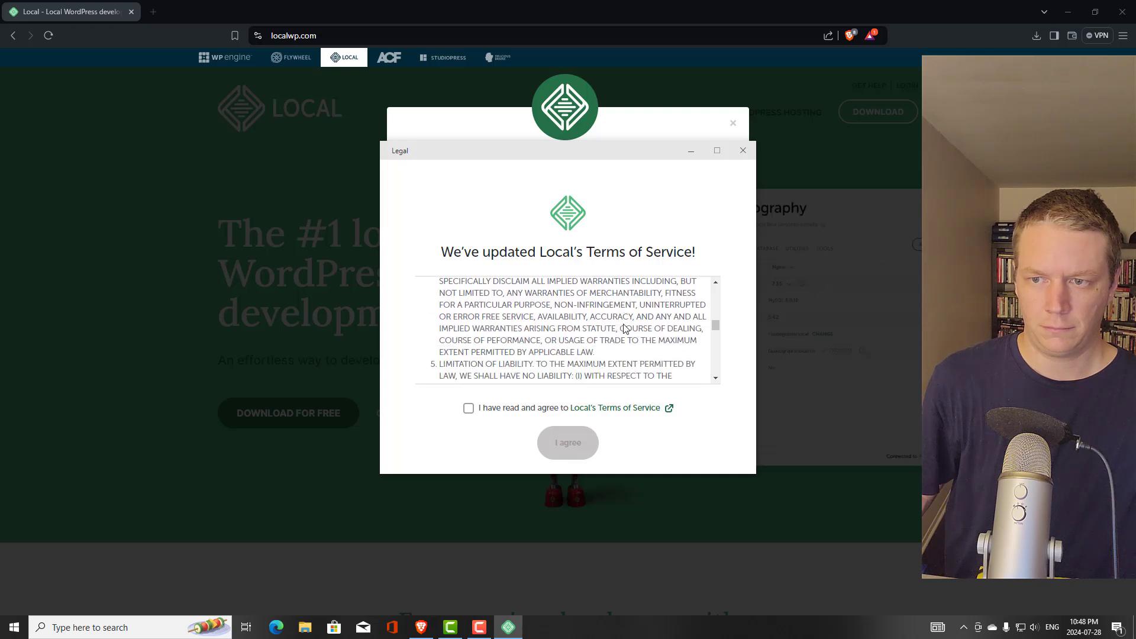
scroll(623, 328, down, 1)
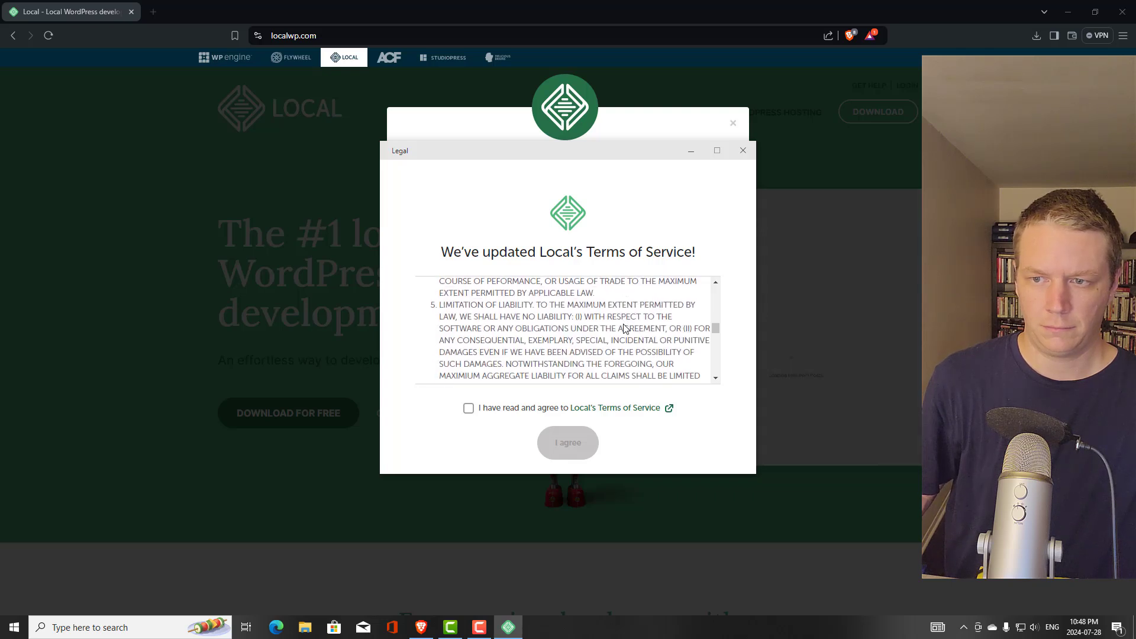
scroll(623, 328, down, 1)
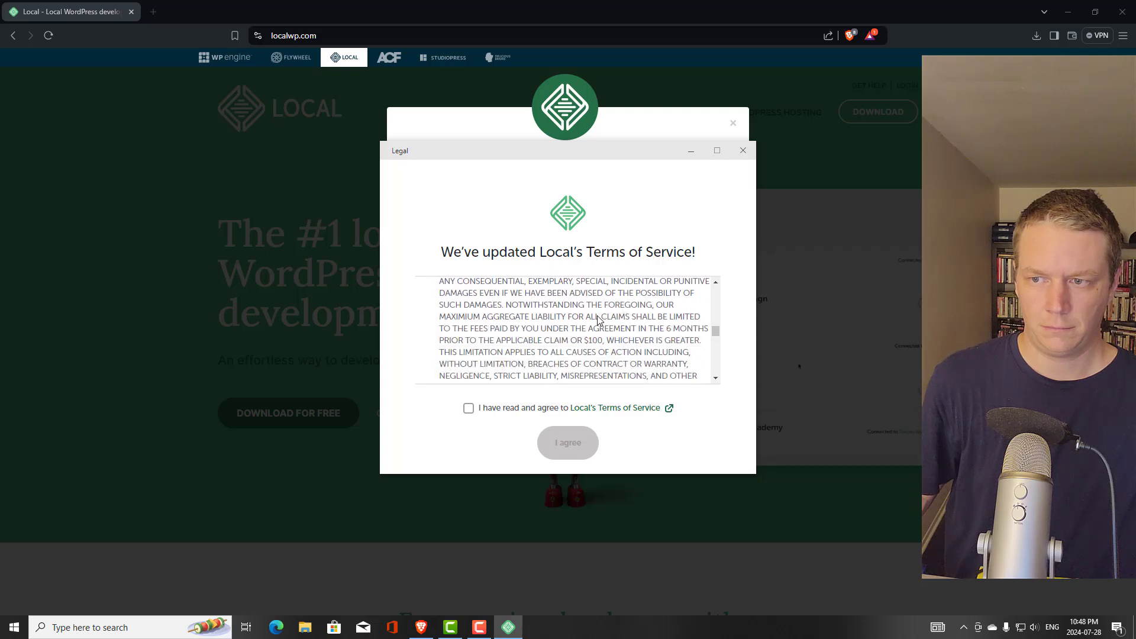
scroll(597, 319, down, 2)
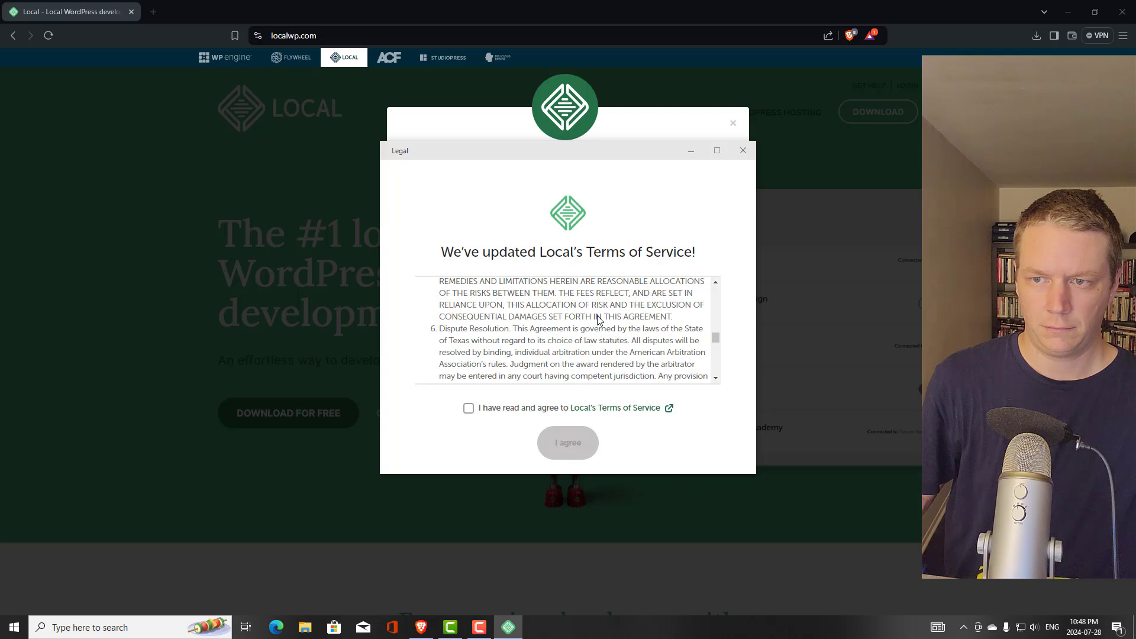
scroll(649, 308, down, 1)
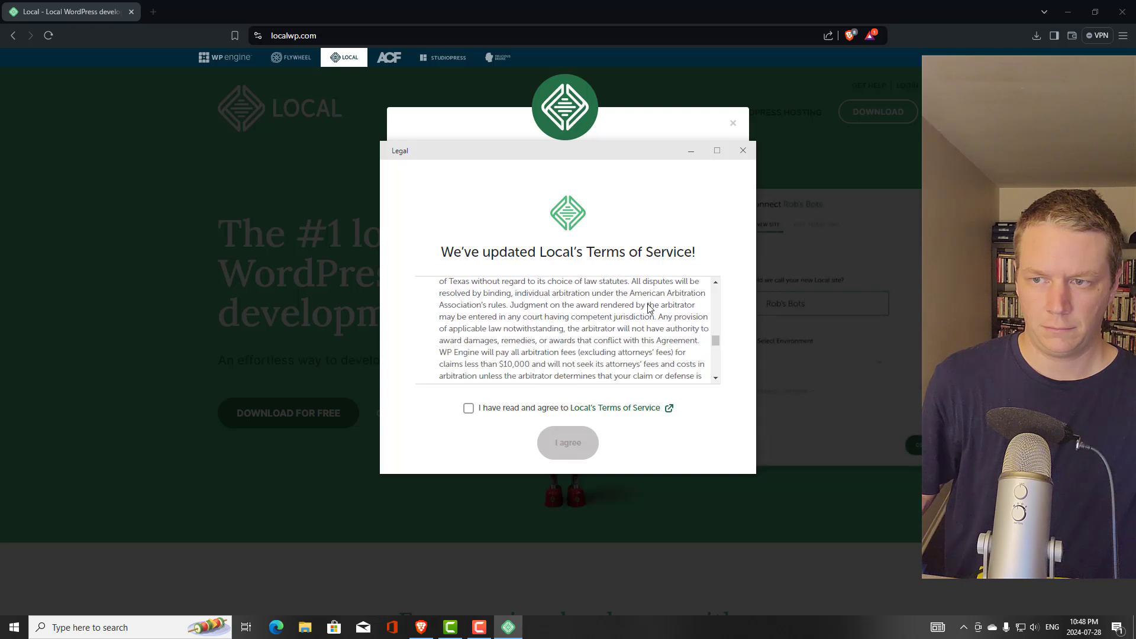
scroll(650, 308, down, 3)
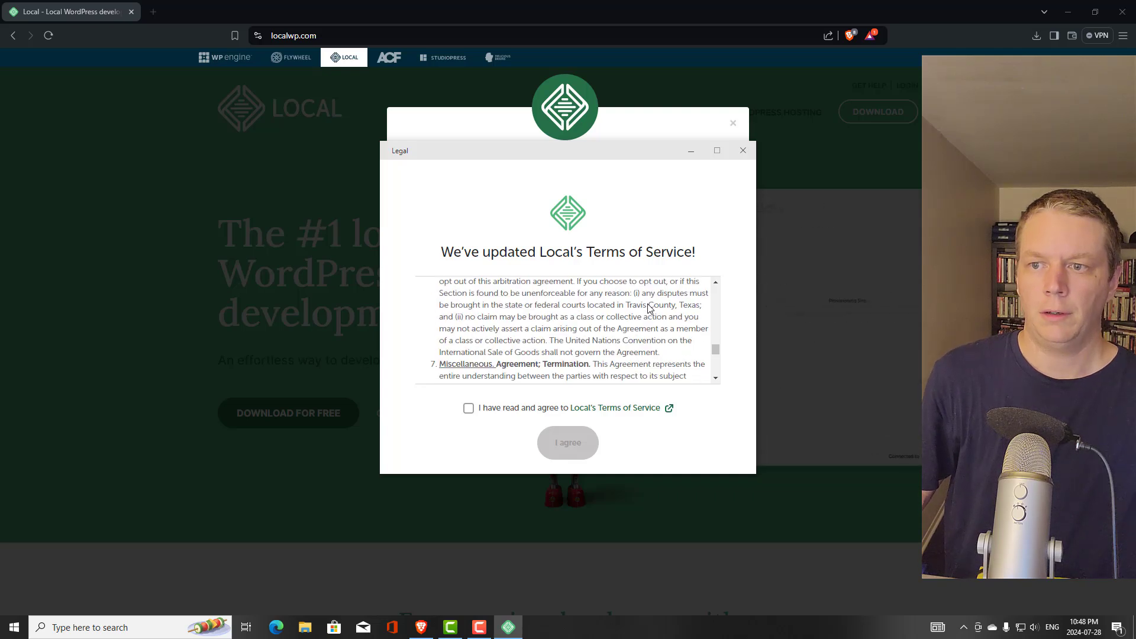
scroll(650, 308, down, 1)
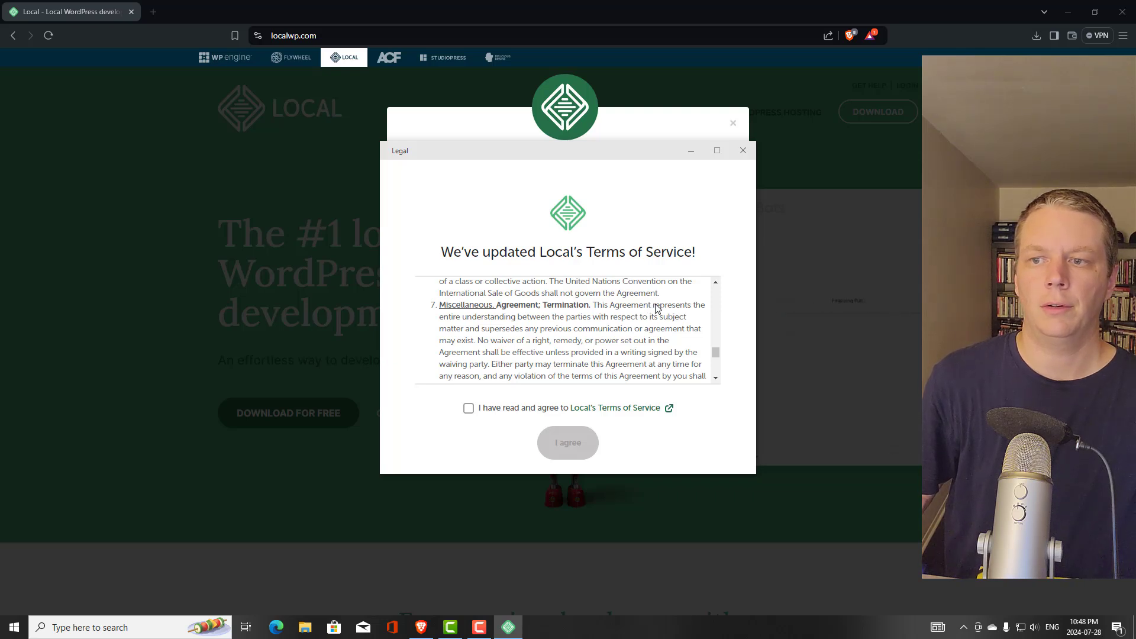
scroll(656, 308, down, 1)
scroll(655, 307, down, 2)
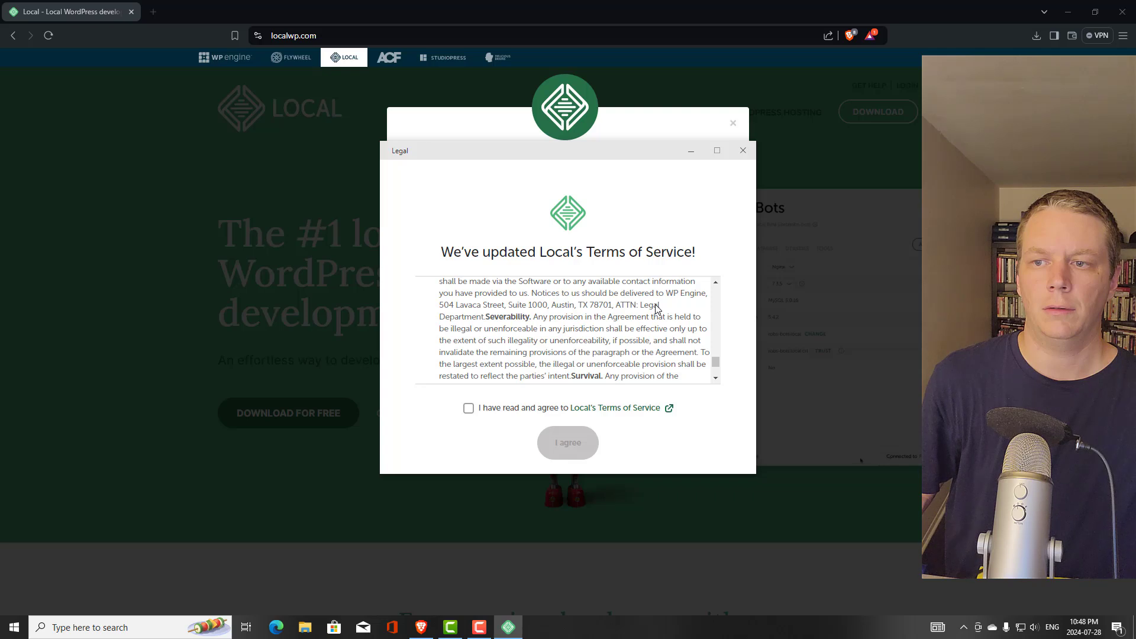
scroll(670, 304, down, 2)
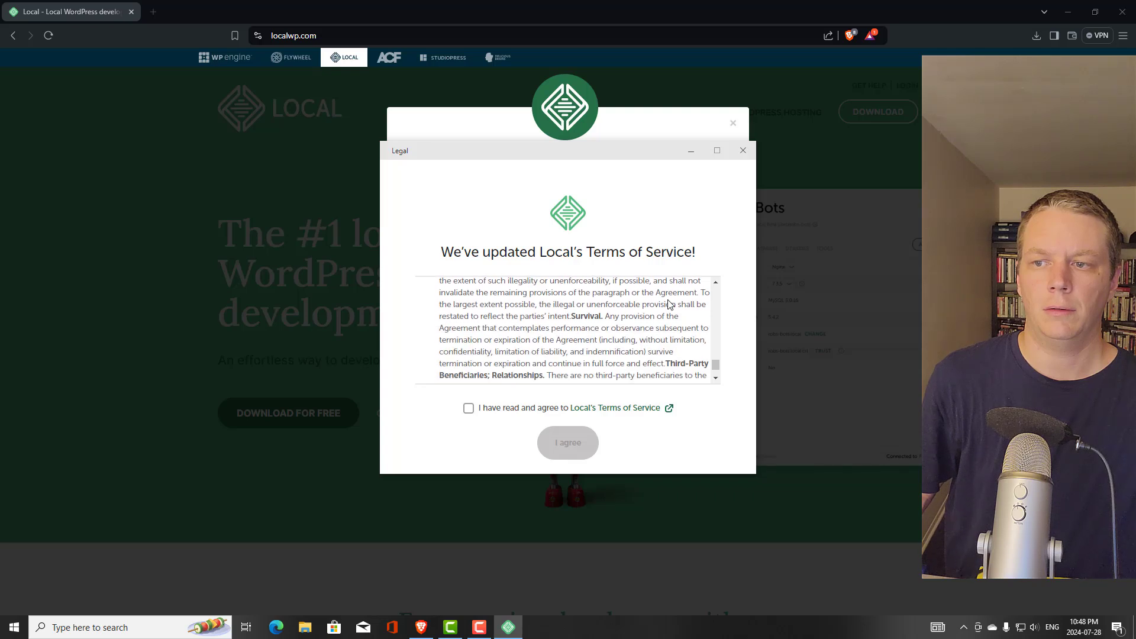
scroll(632, 309, down, 1)
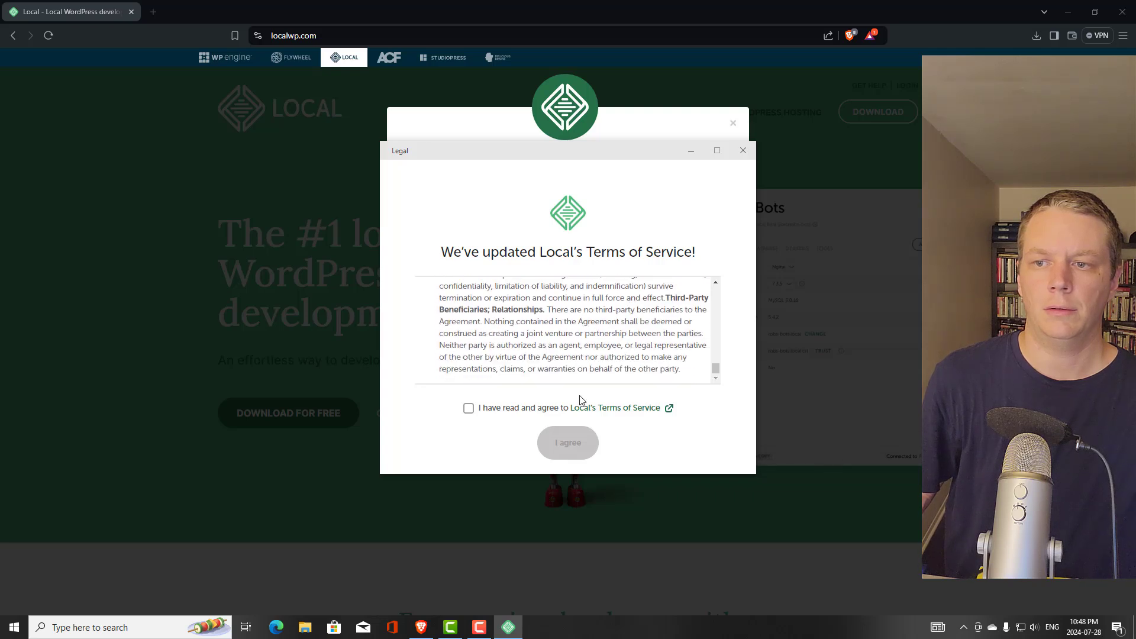
click(468, 409)
Confirm 'I agree' on the terms, then choose 'Create a free account' on the Welcome screen
click(569, 448)
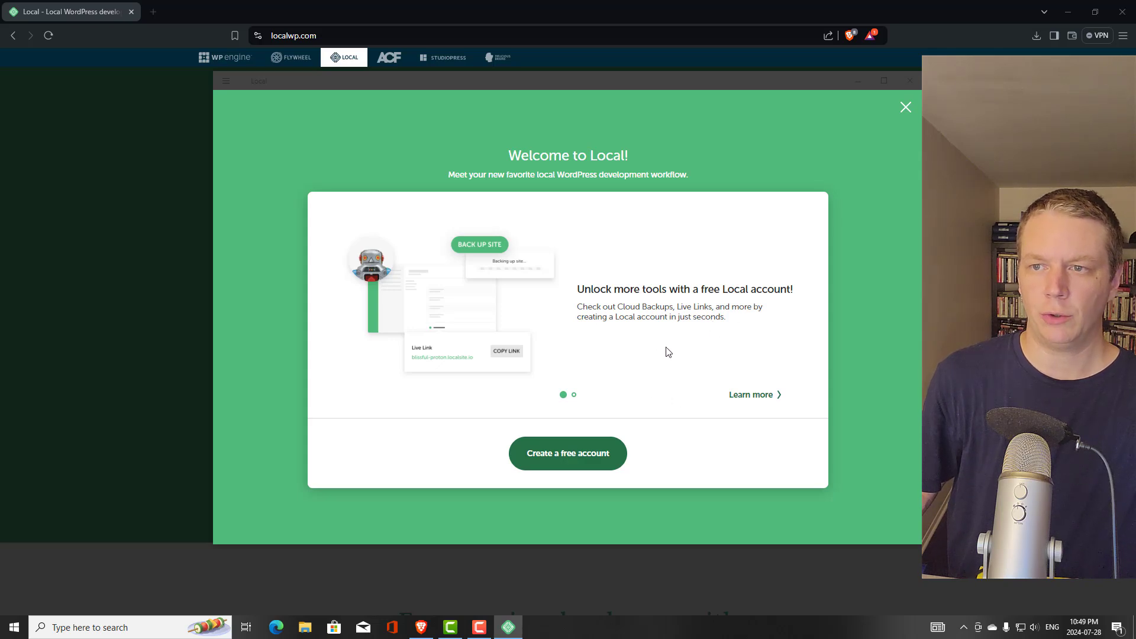
click(573, 461)
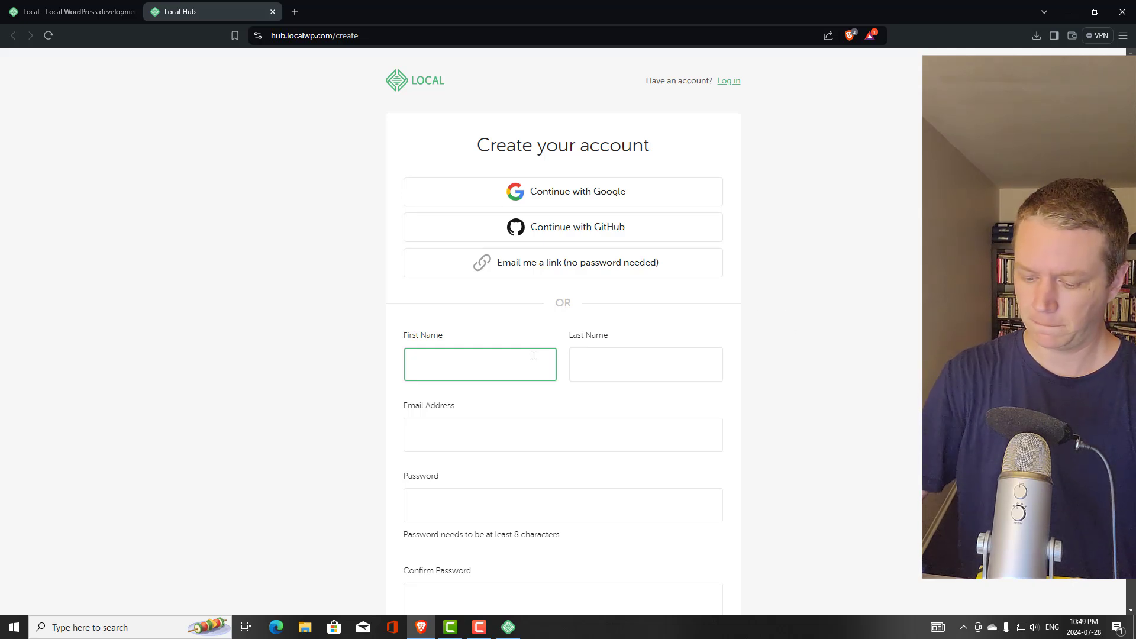
Enter the user's first name, last name and e-mail address in the Create your account form
text(Joey)
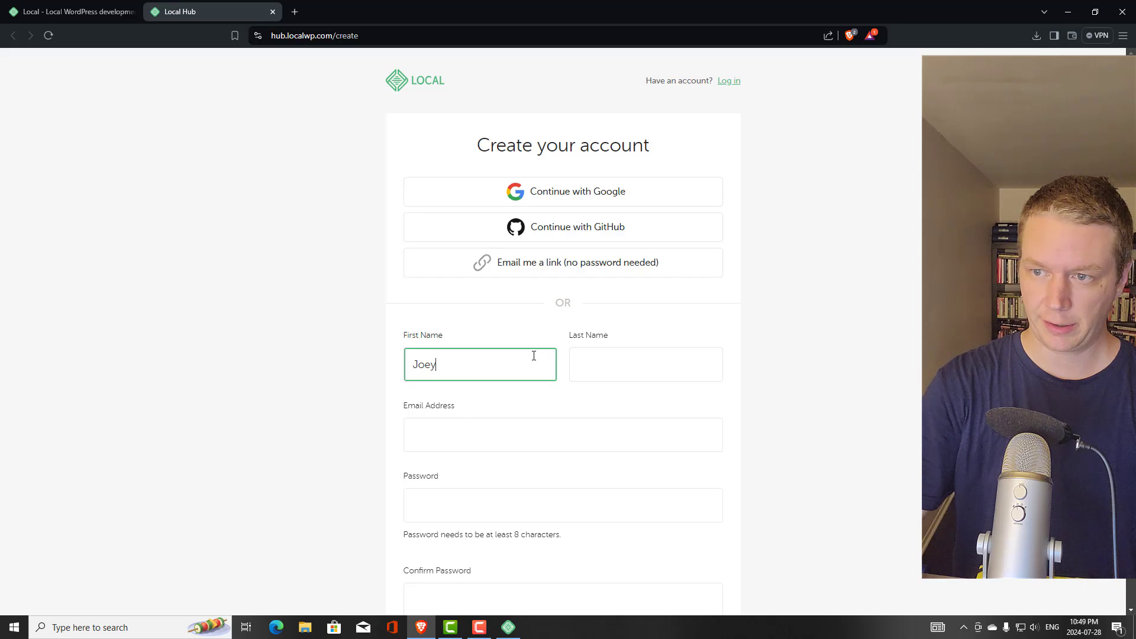
key(Tab)
text(J)
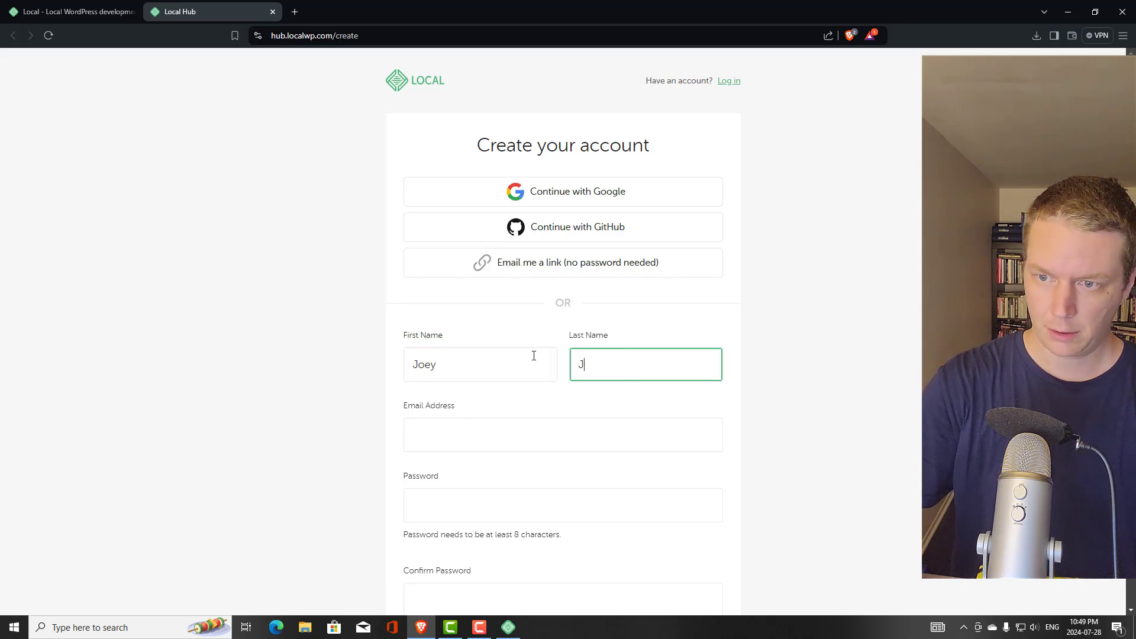
key(Tab)
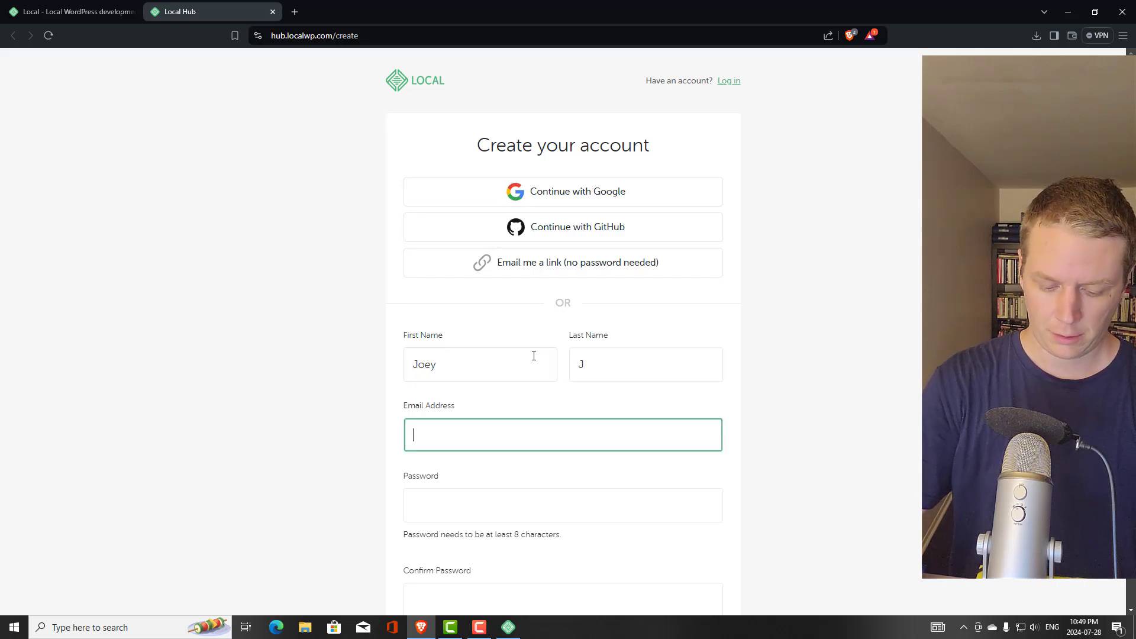
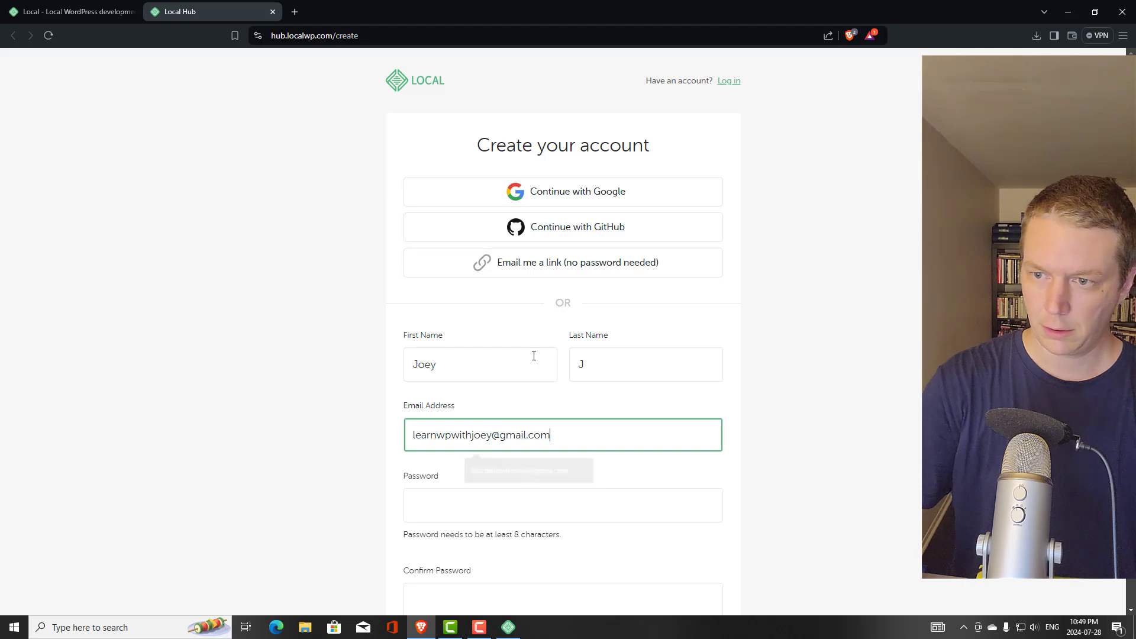
click(108, 627)
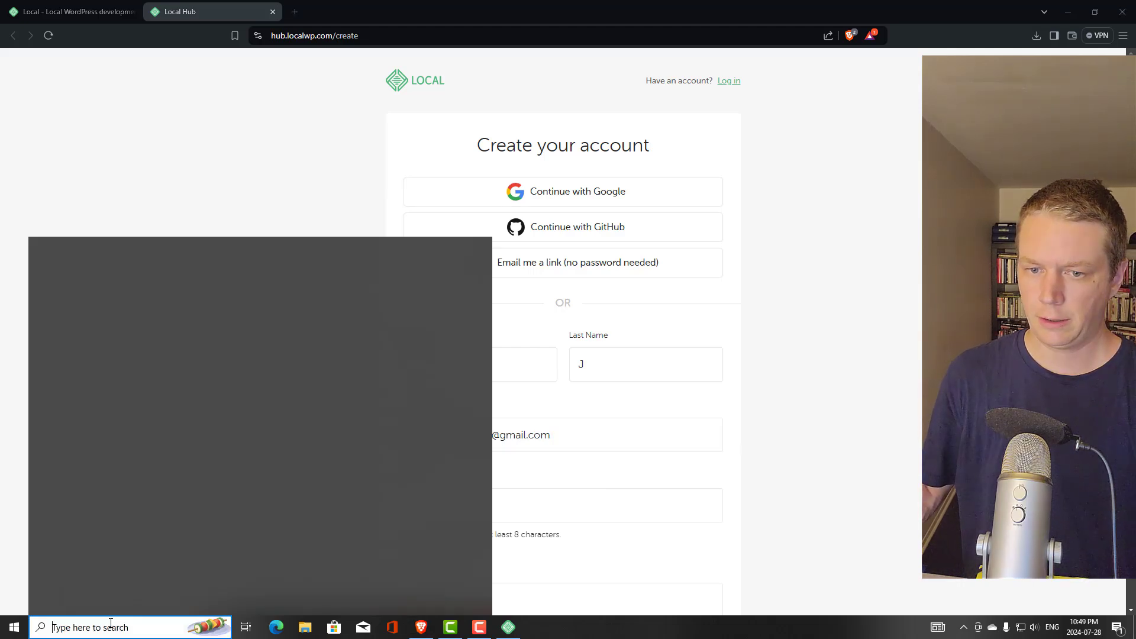
text(no)
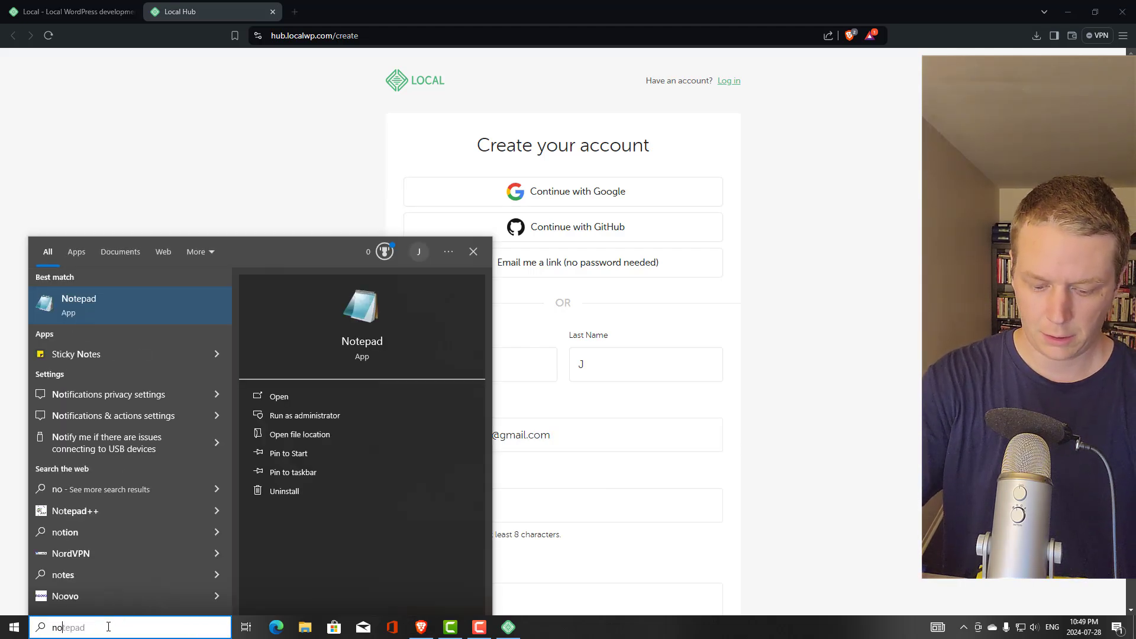
text(tepad)
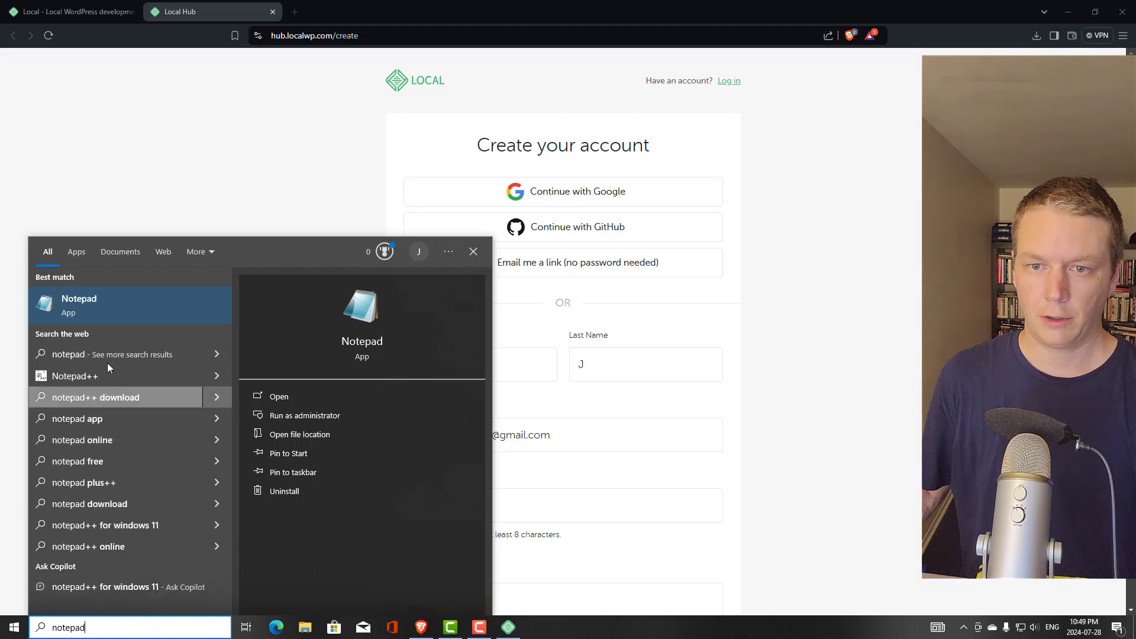
click(98, 305)
drag(287, 144, 0, 233)
drag(114, 228, 0, 231)
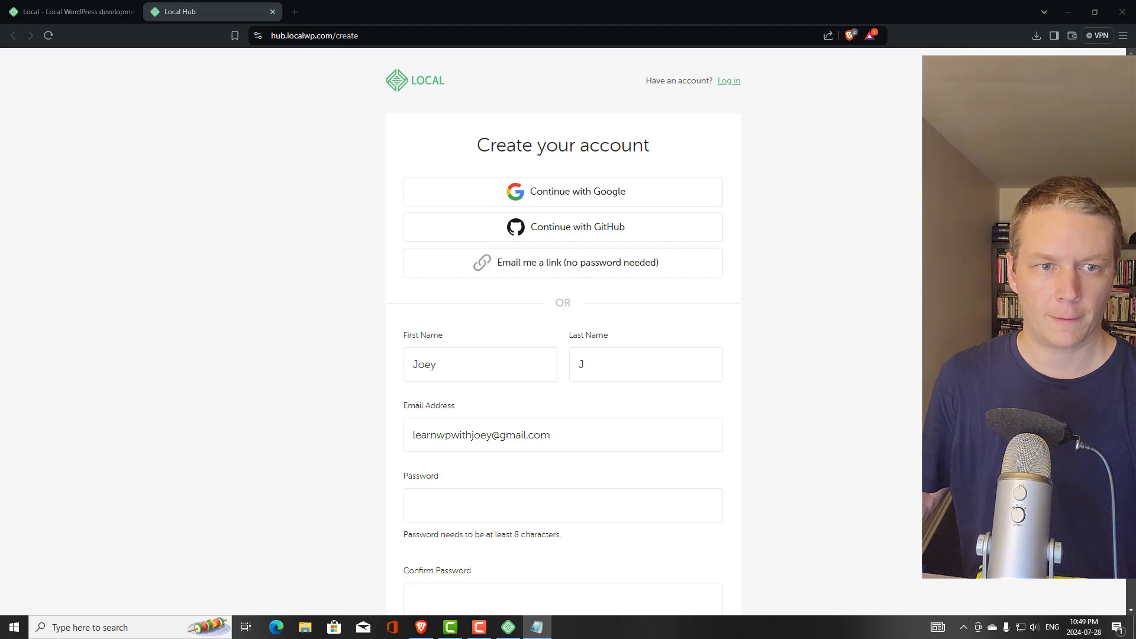
click(472, 506)
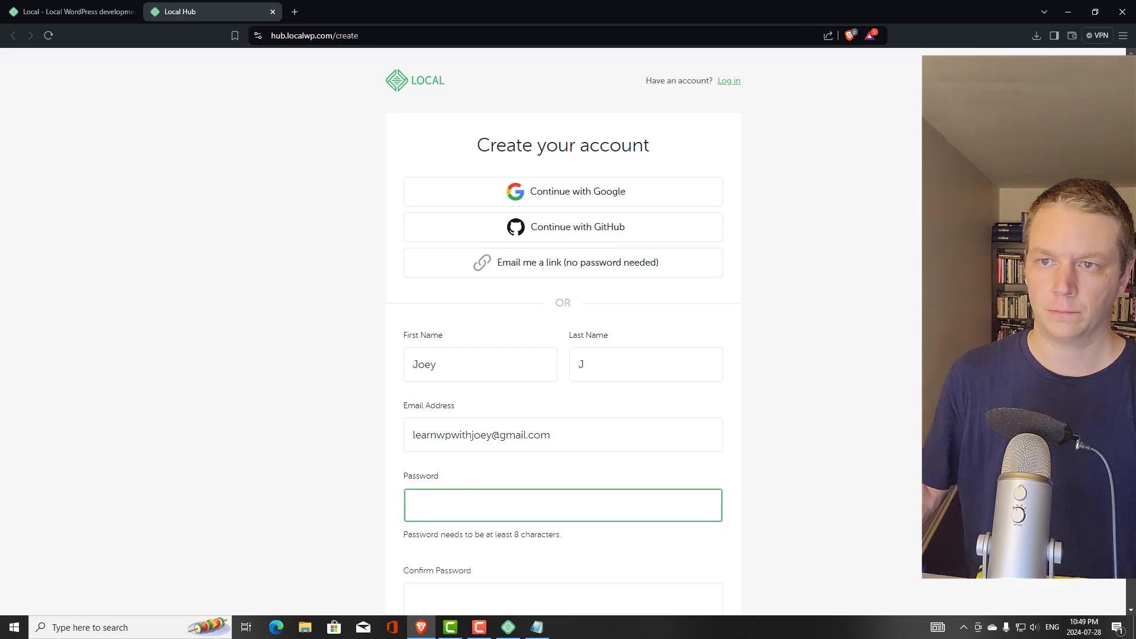
key(alt+Tab)
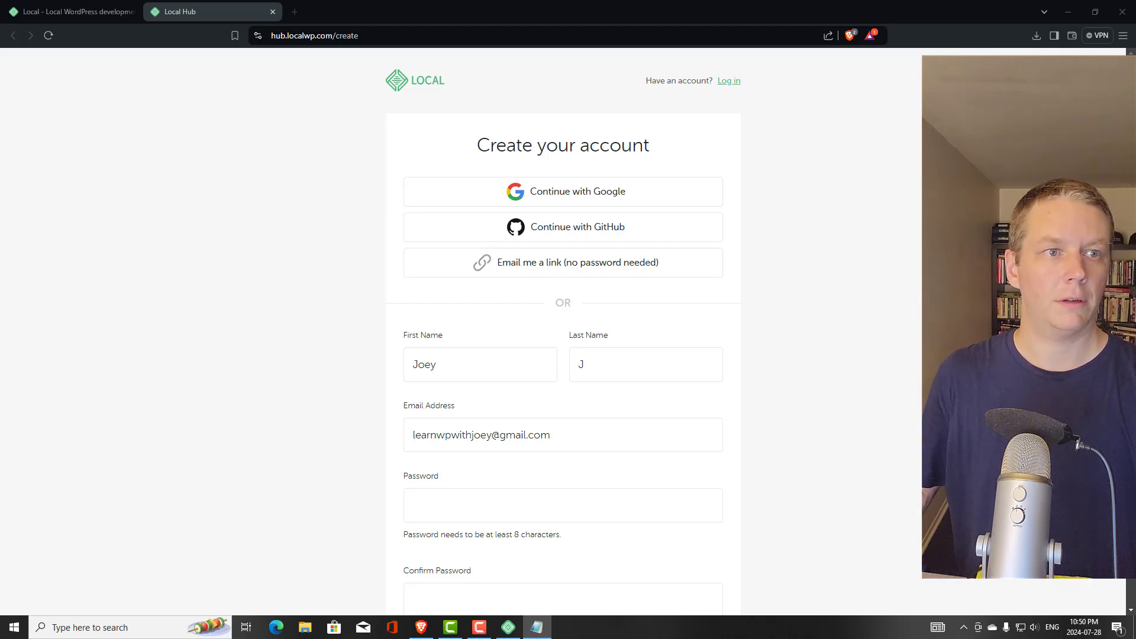
Paste the account password into Password and Confirm Password, then submit Create your account
click(414, 504)
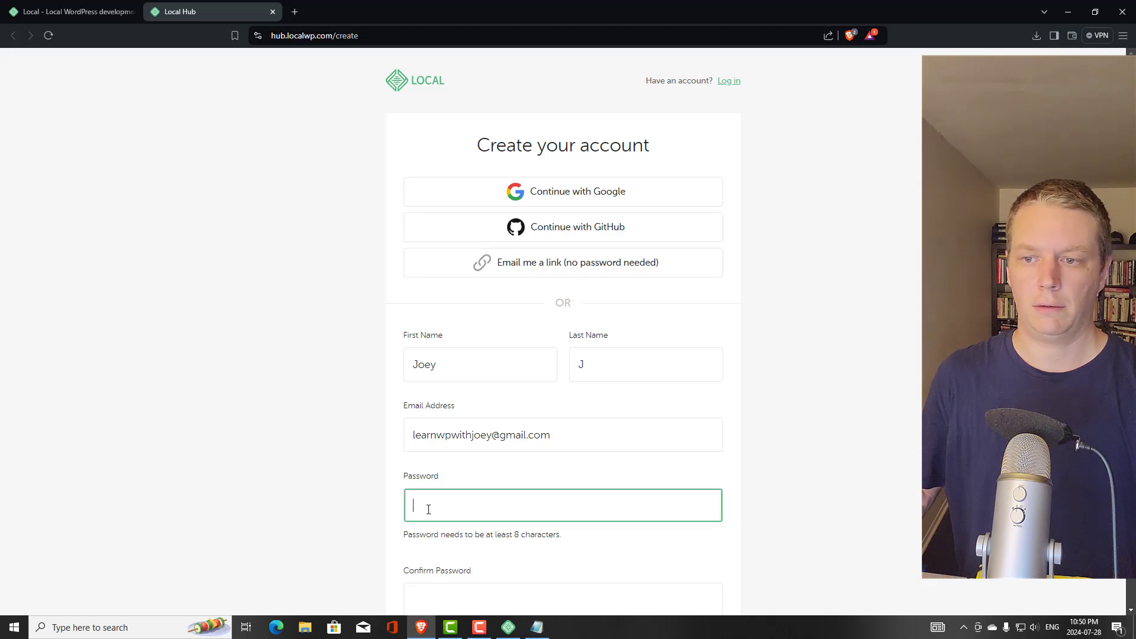
key(ctrl+v)
click(340, 492)
scroll(355, 485, down, 3)
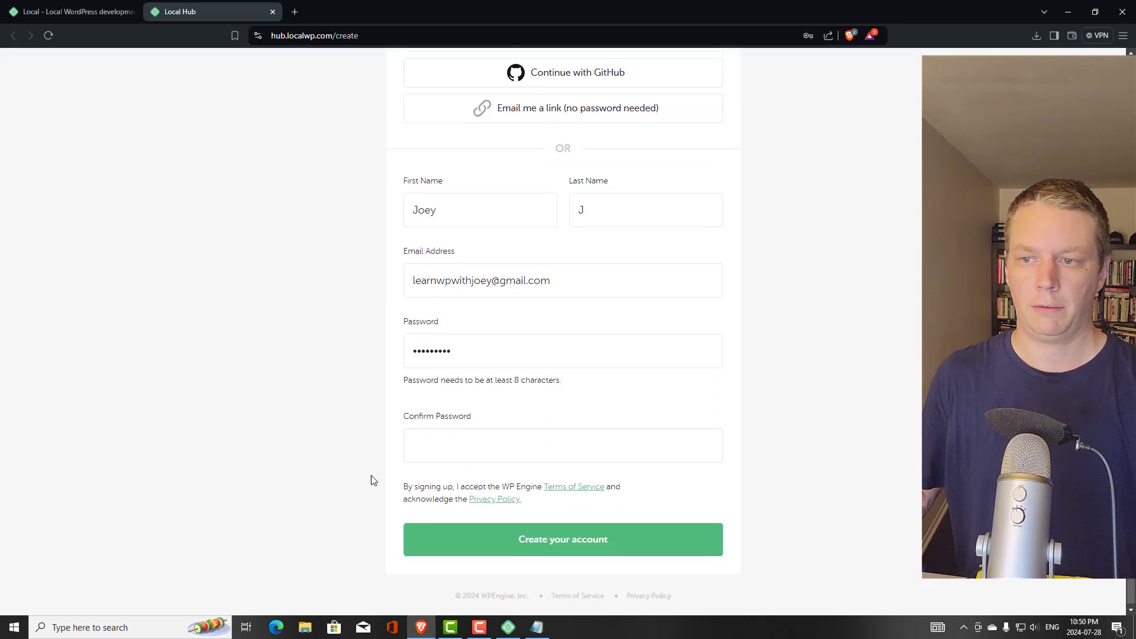
click(447, 435)
key(ctrl+v)
click(343, 448)
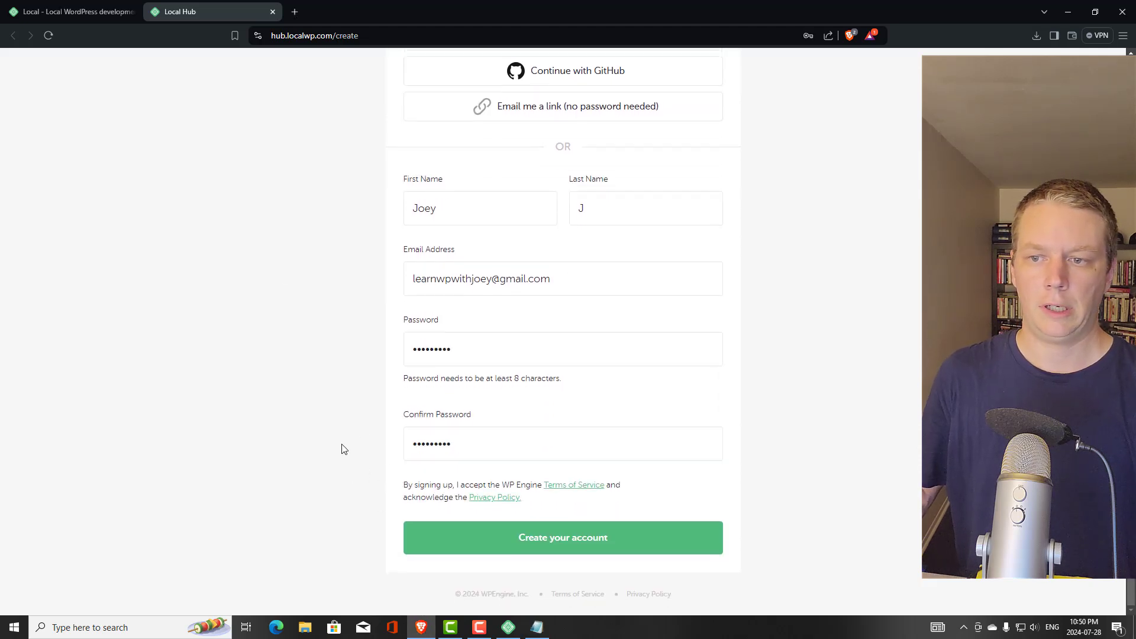
click(517, 541)
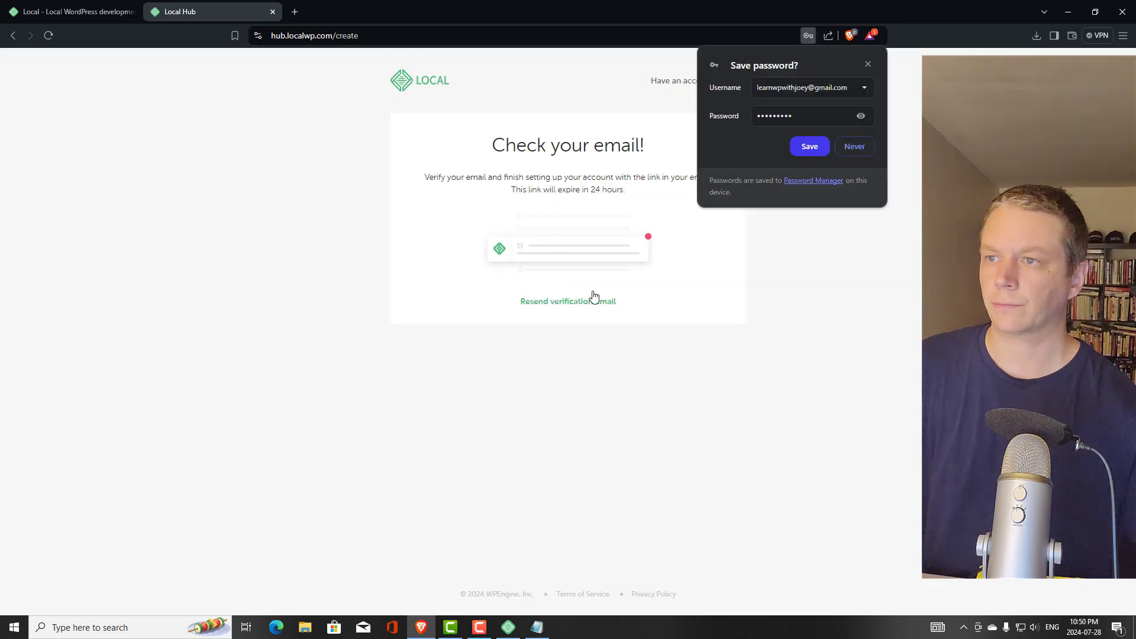
Dismiss Brave's save-password prompt, then detach a new tab into its own window moved aside
click(814, 146)
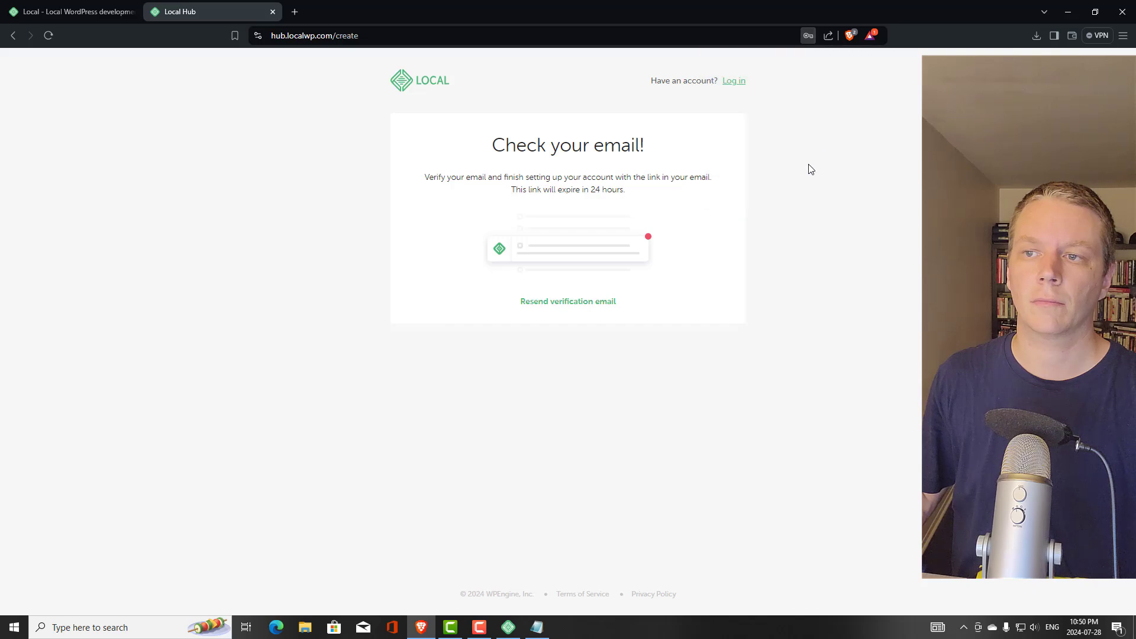
click(296, 13)
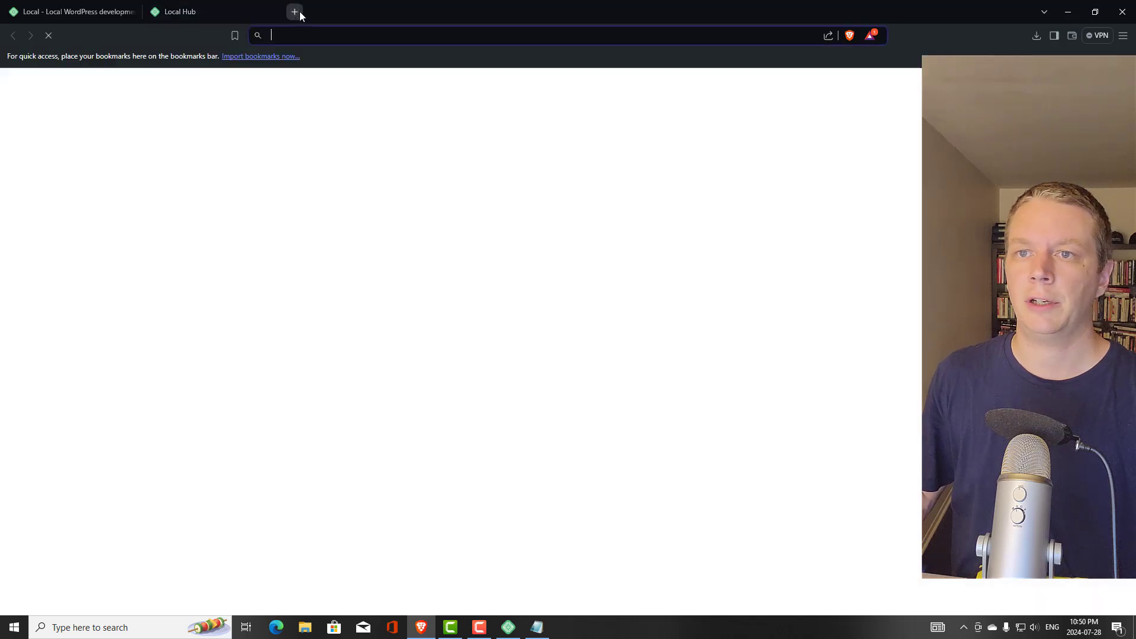
drag(374, 11, 0, 12)
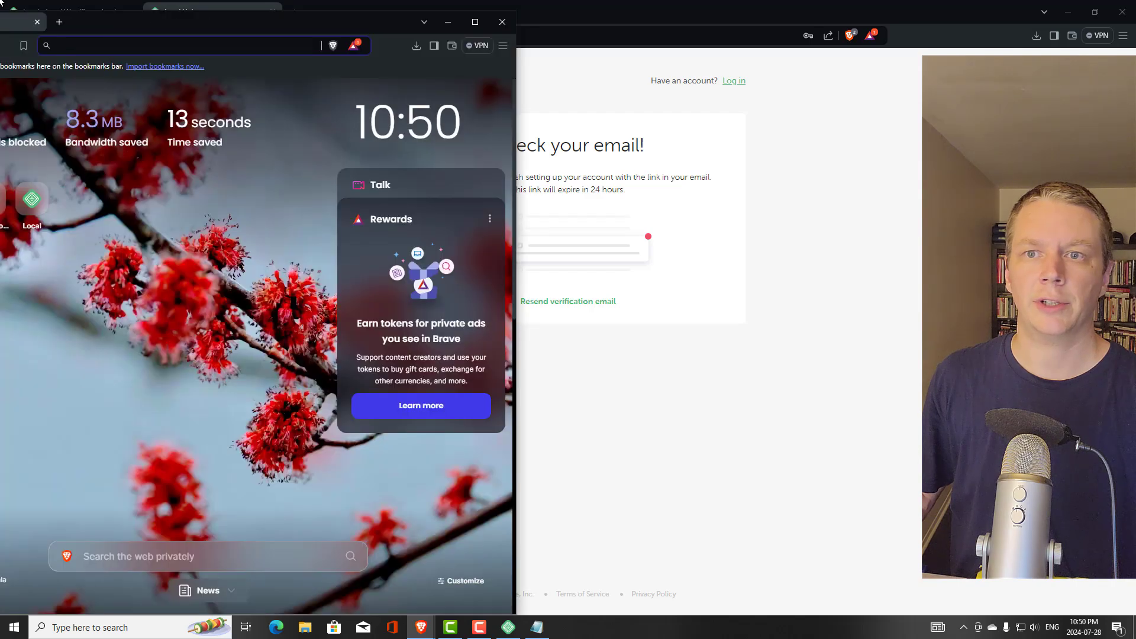
drag(322, 13, 0, 12)
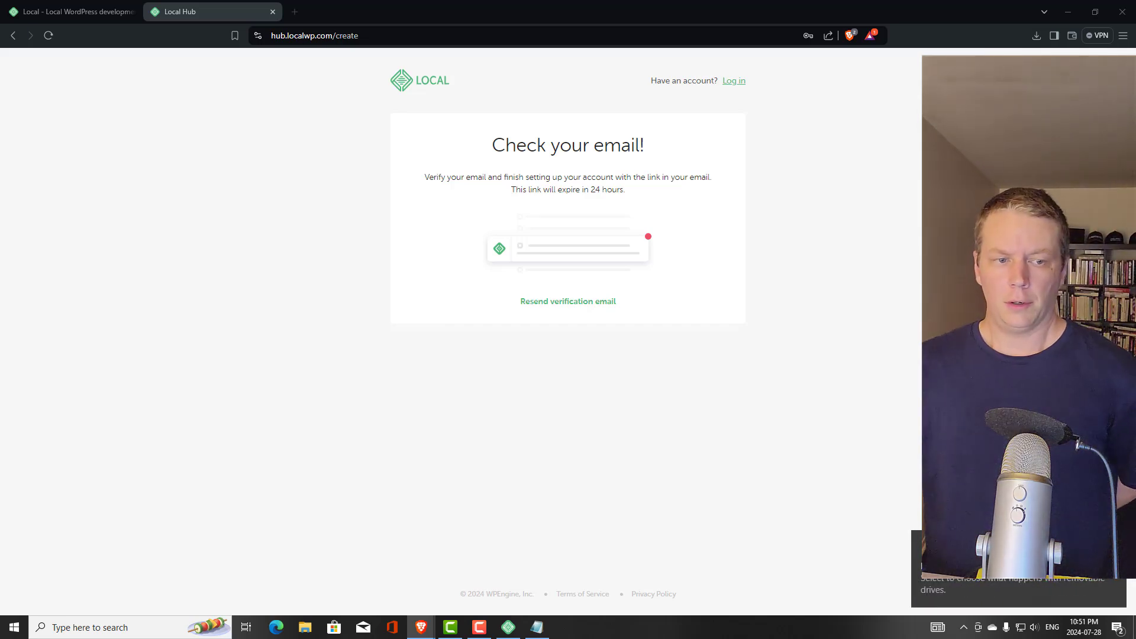
Open a File Explorer window on Quick access and drag it off the left screen edge
click(305, 628)
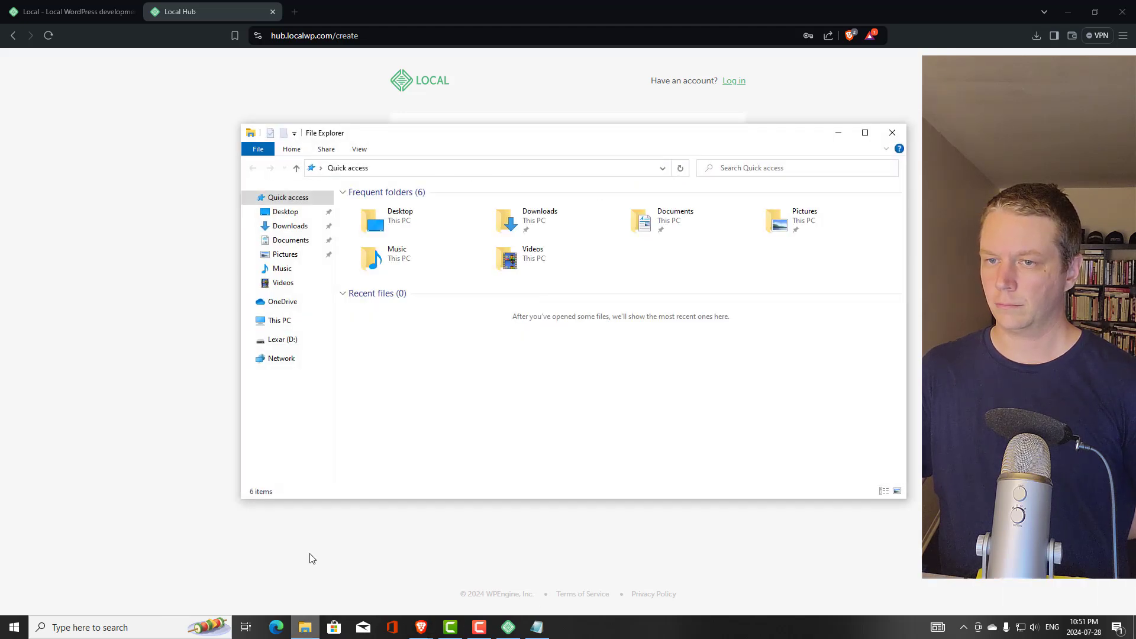
drag(463, 141, 0, 0)
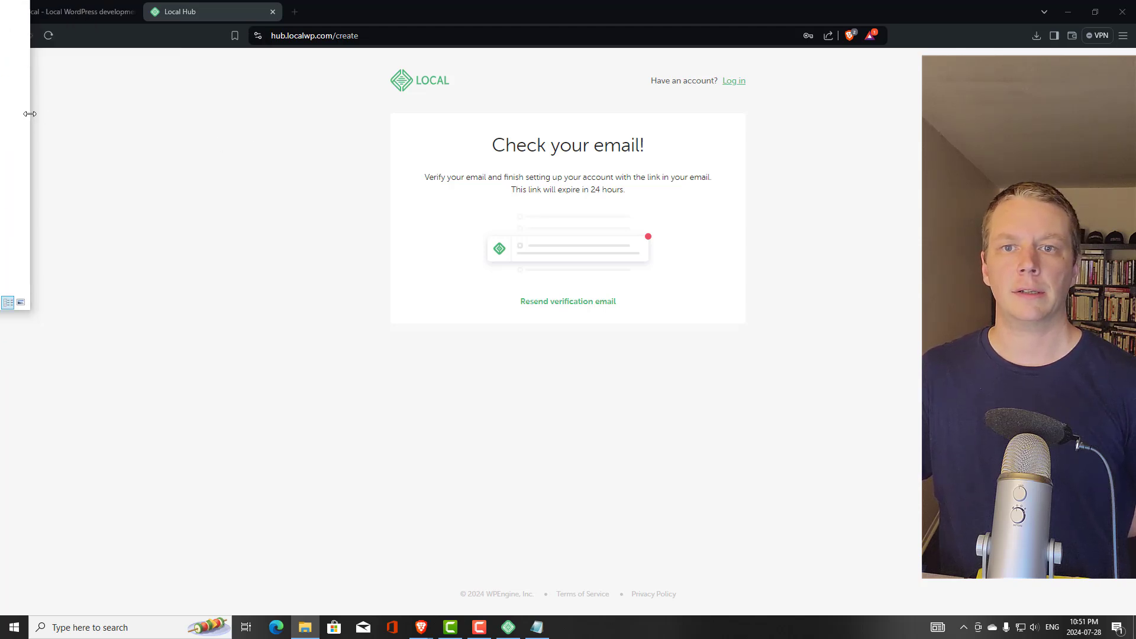
drag(30, 114, 0, 114)
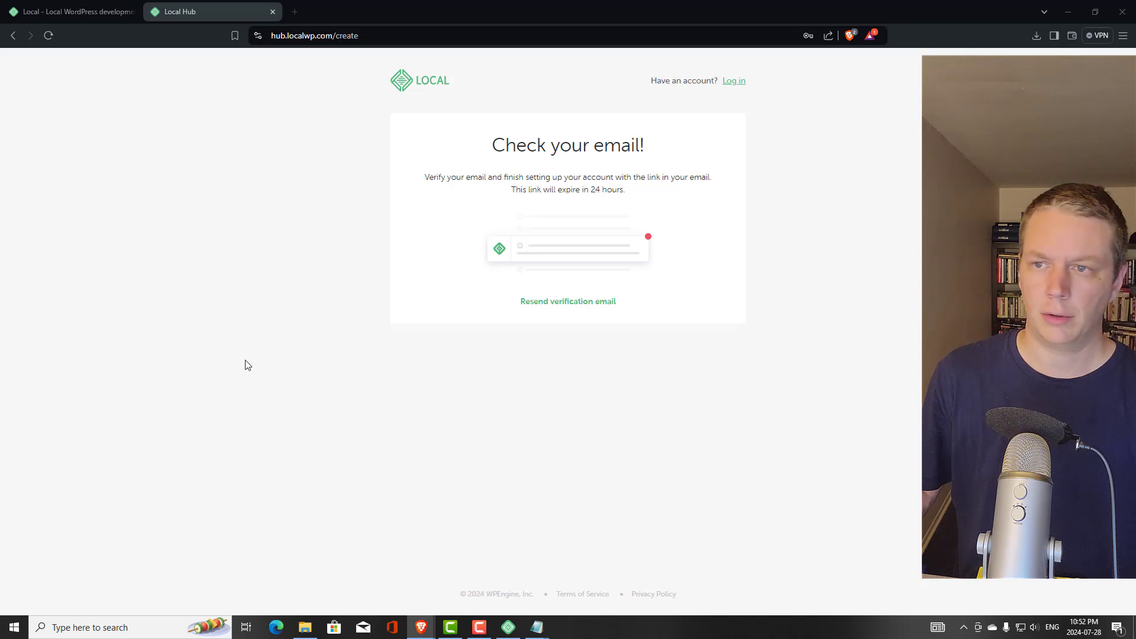
Log in to Local Hub, review the Email, Password, login accounts and Two-Factor settings, then return to Local
click(729, 84)
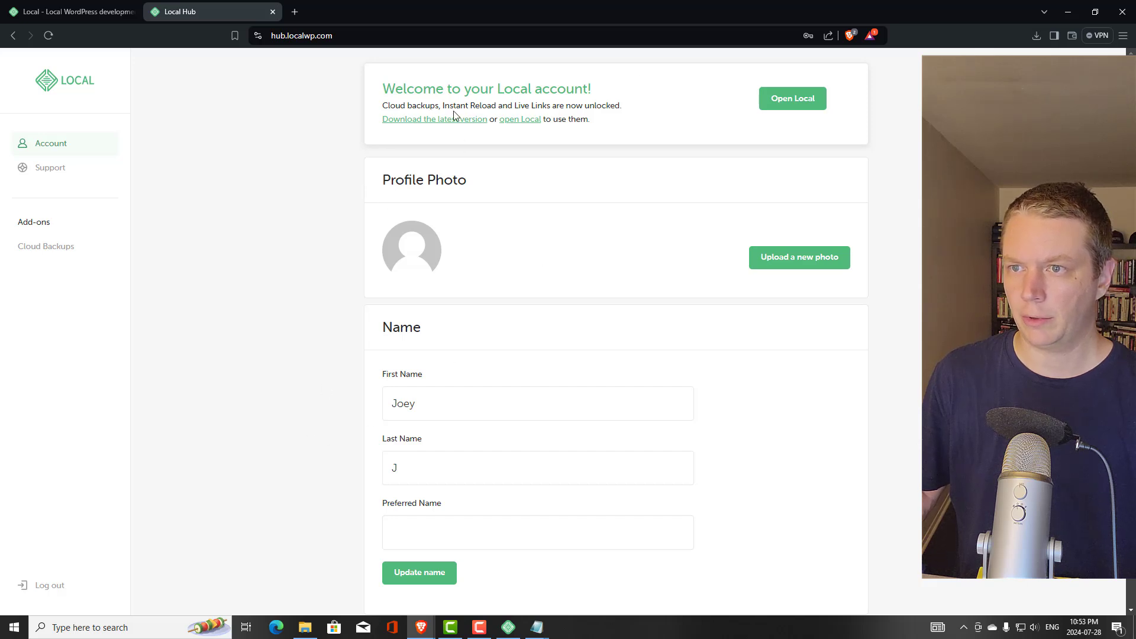
scroll(331, 337, down, 4)
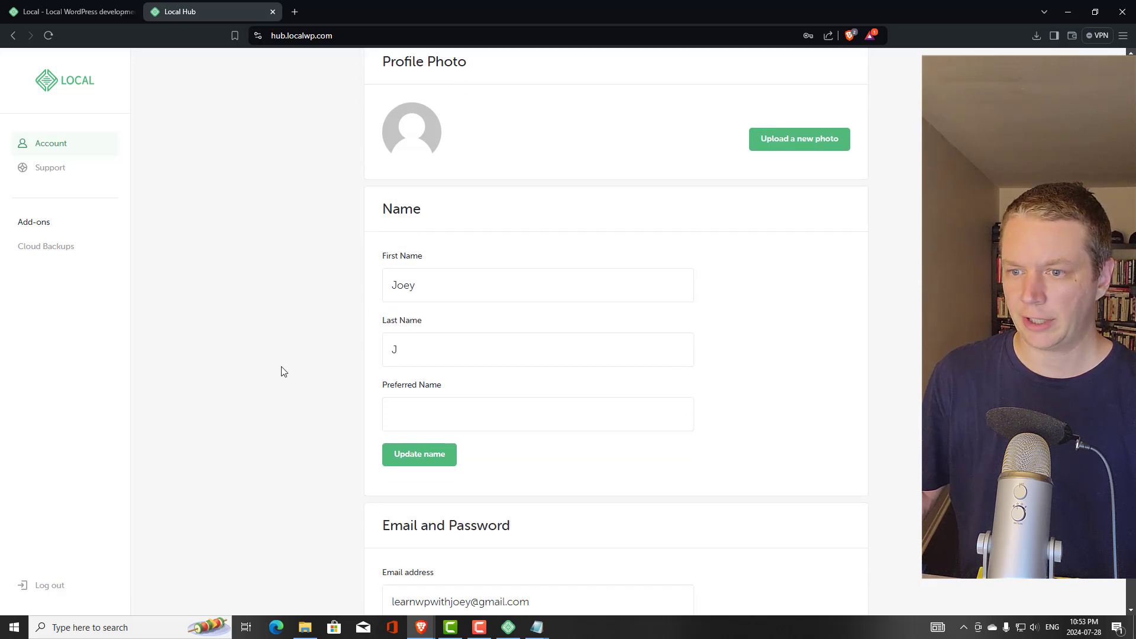
scroll(281, 371, down, 4)
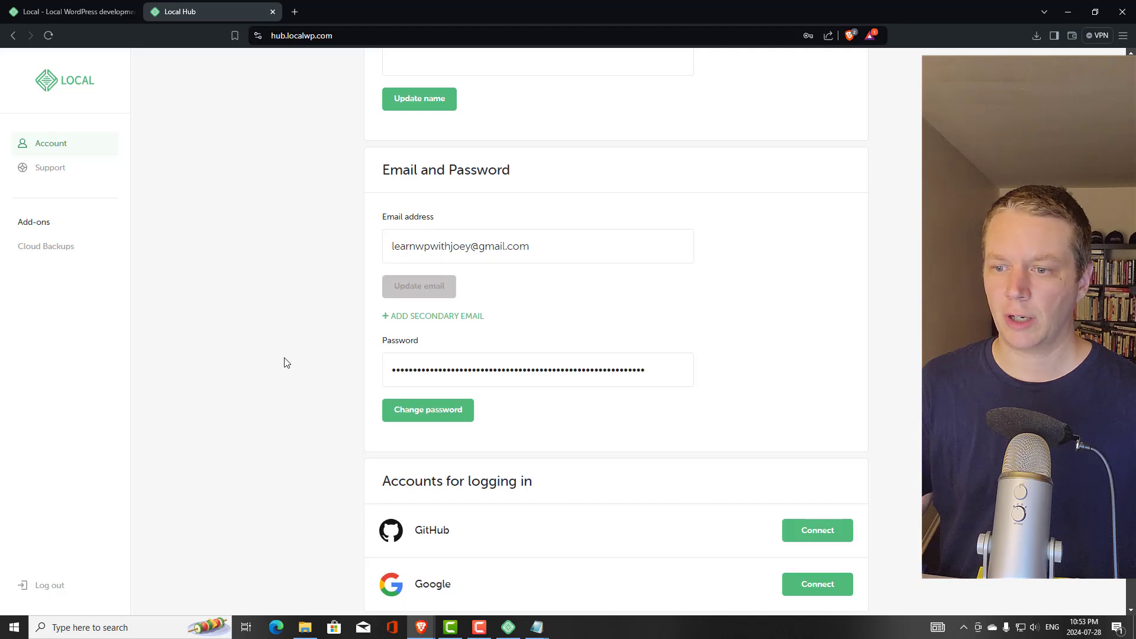
scroll(288, 362, down, 5)
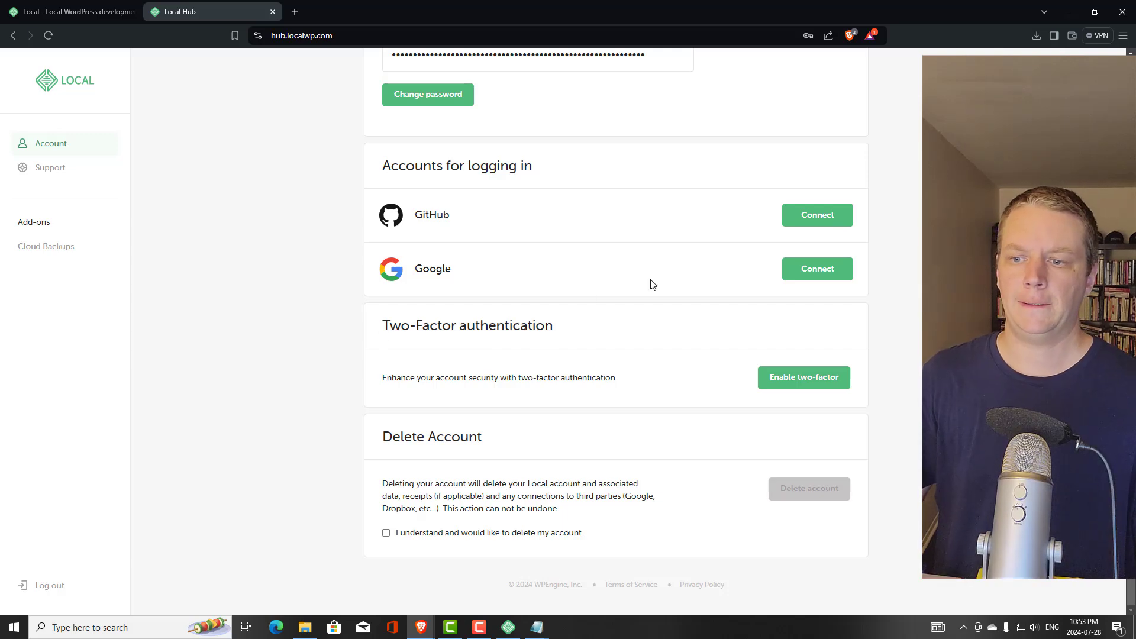
click(1069, 13)
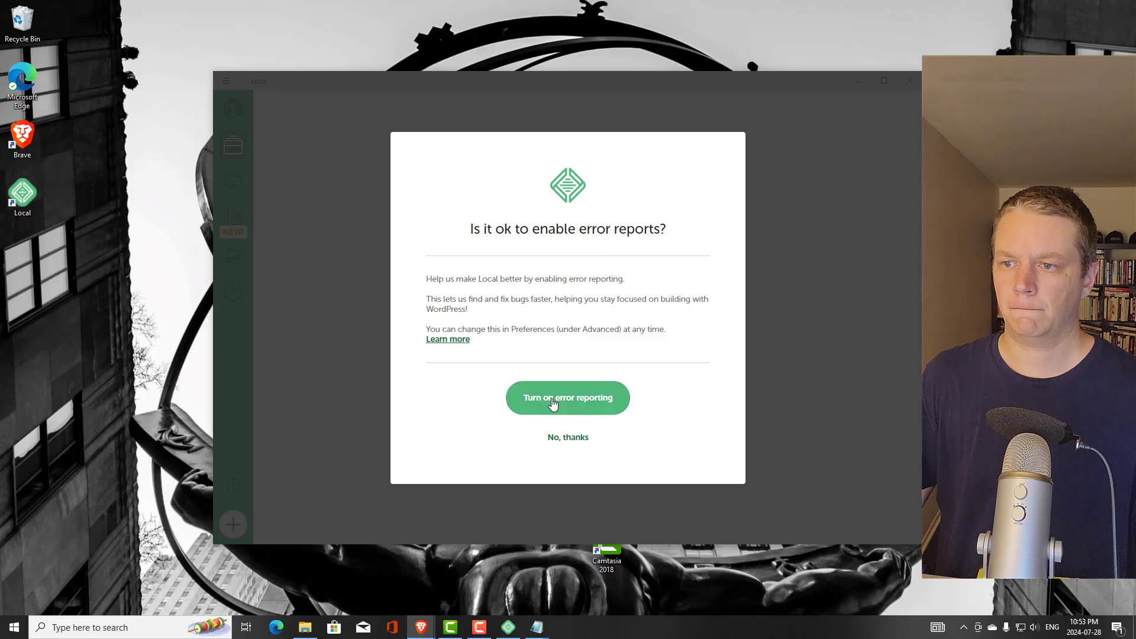
Turn on error reporting and decline usage reporting with 'No, thanks'
click(577, 409)
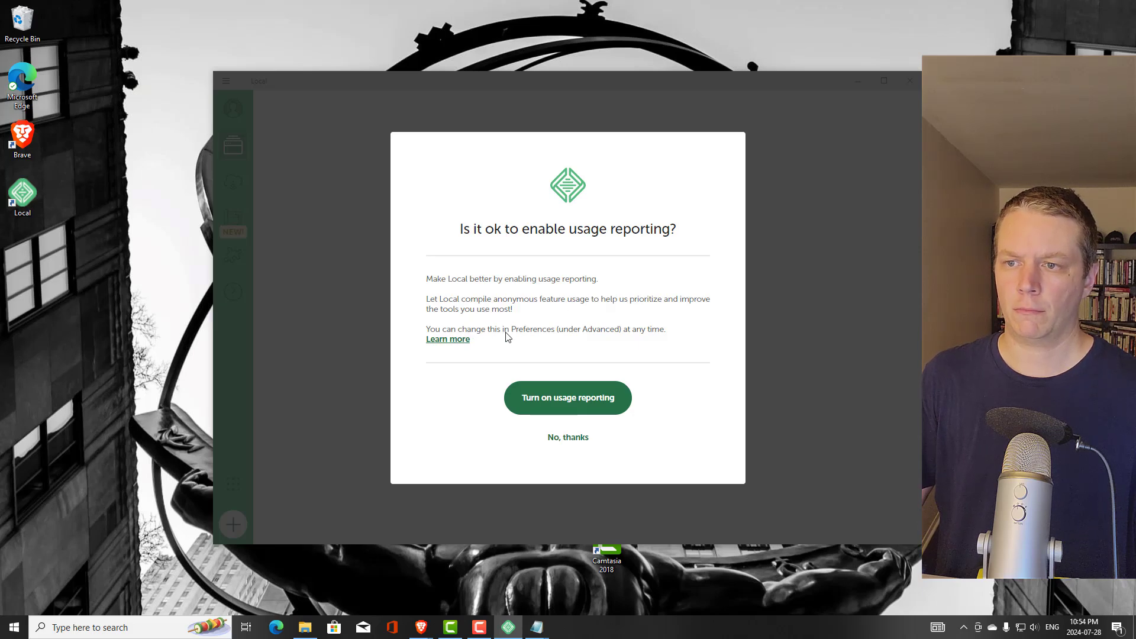
click(569, 438)
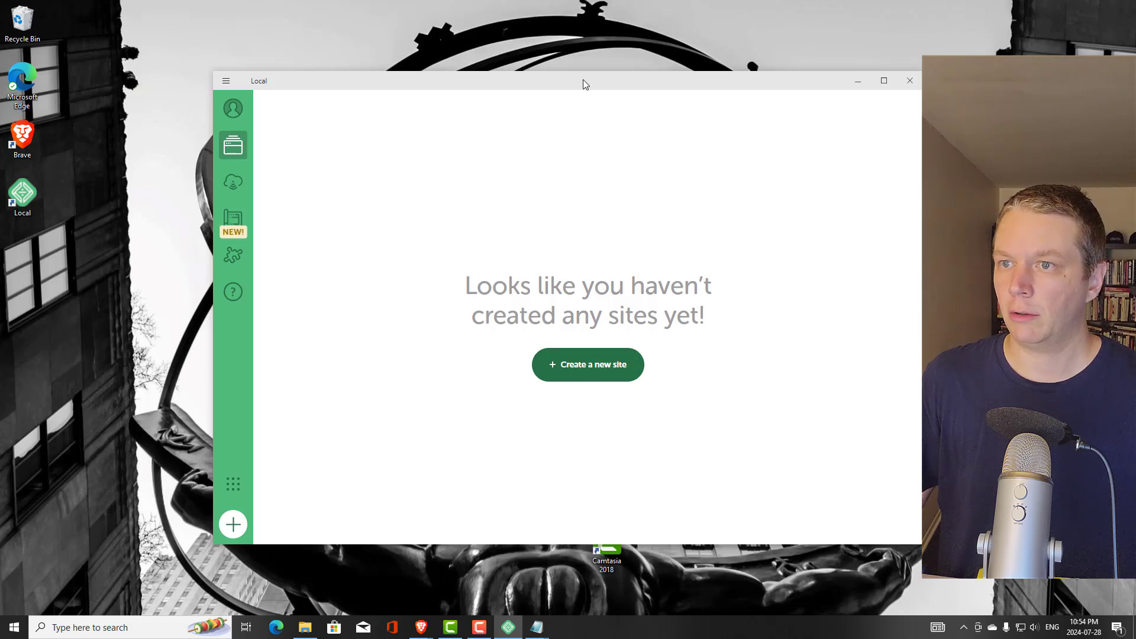
Reposition the Local window and place the Camtasia 2018 shortcut just below the Local shortcut
drag(584, 81, 723, 71)
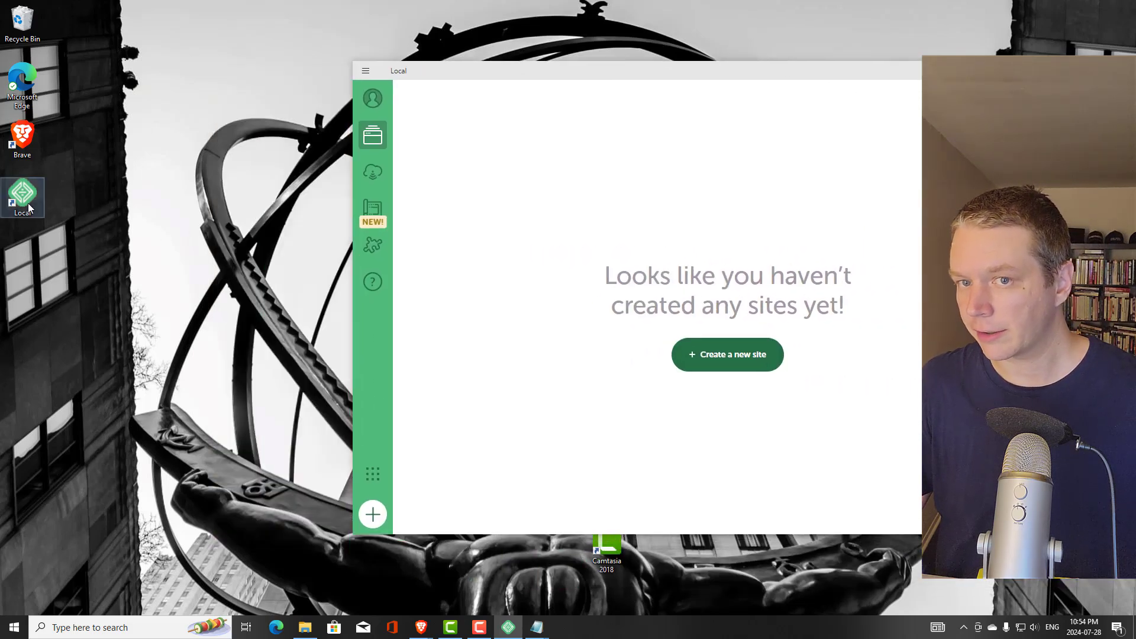
drag(556, 70, 426, 36)
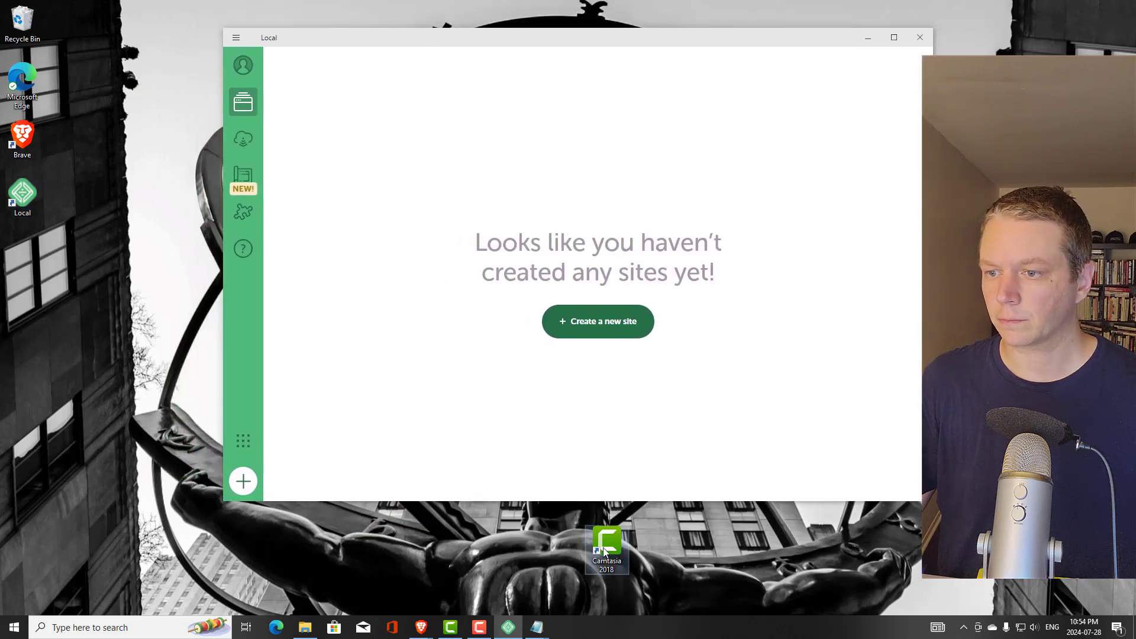
drag(606, 540, 16, 243)
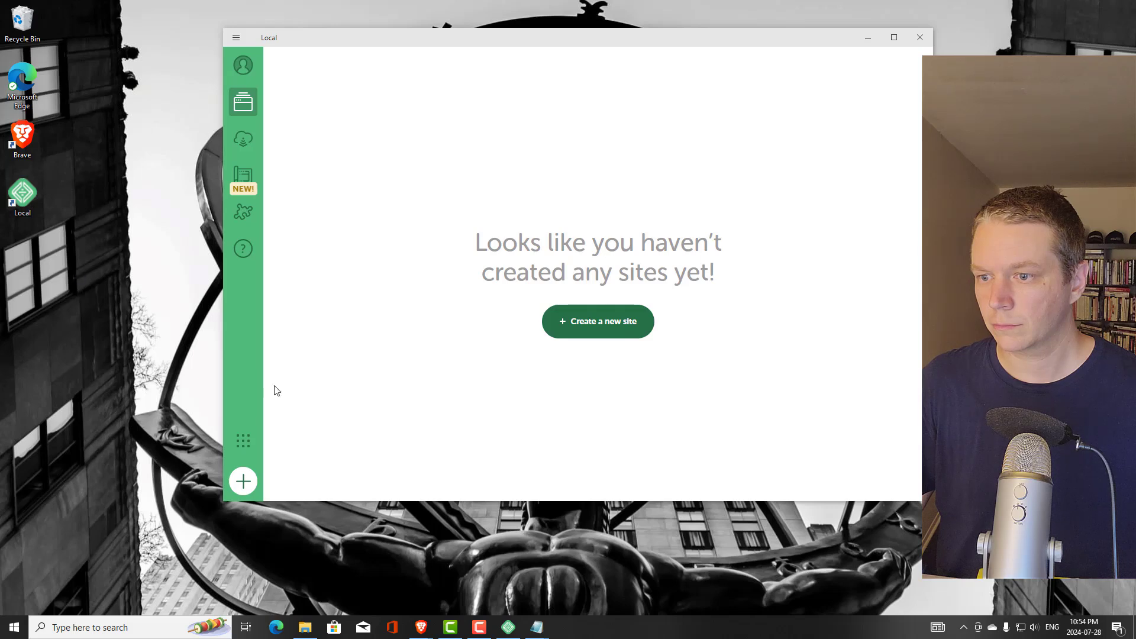
drag(497, 38, 490, 69)
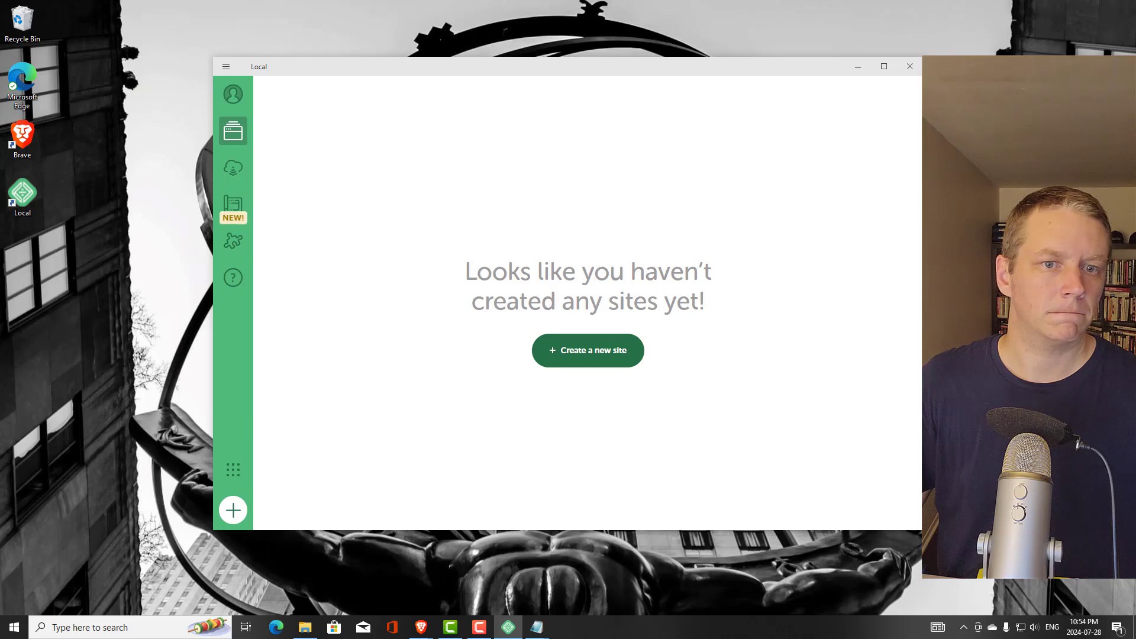
mouse_move(1, 260)
mouse_down()
mouse_move(113, 260)
mouse_move(22, 256)
mouse_up()
click(120, 232)
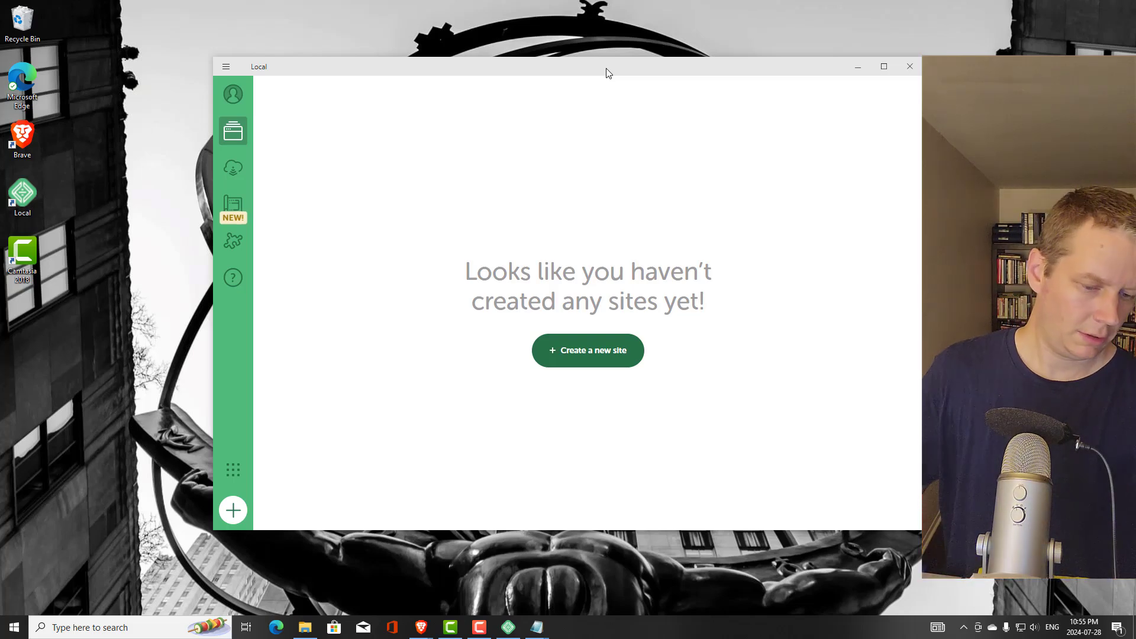
click(593, 359)
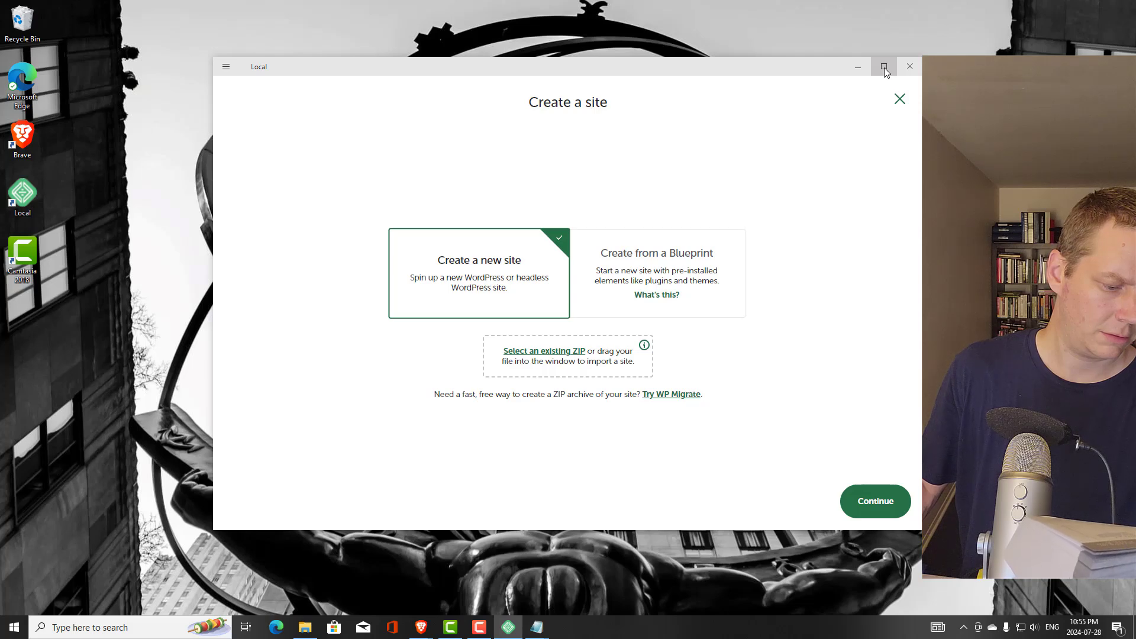
click(899, 99)
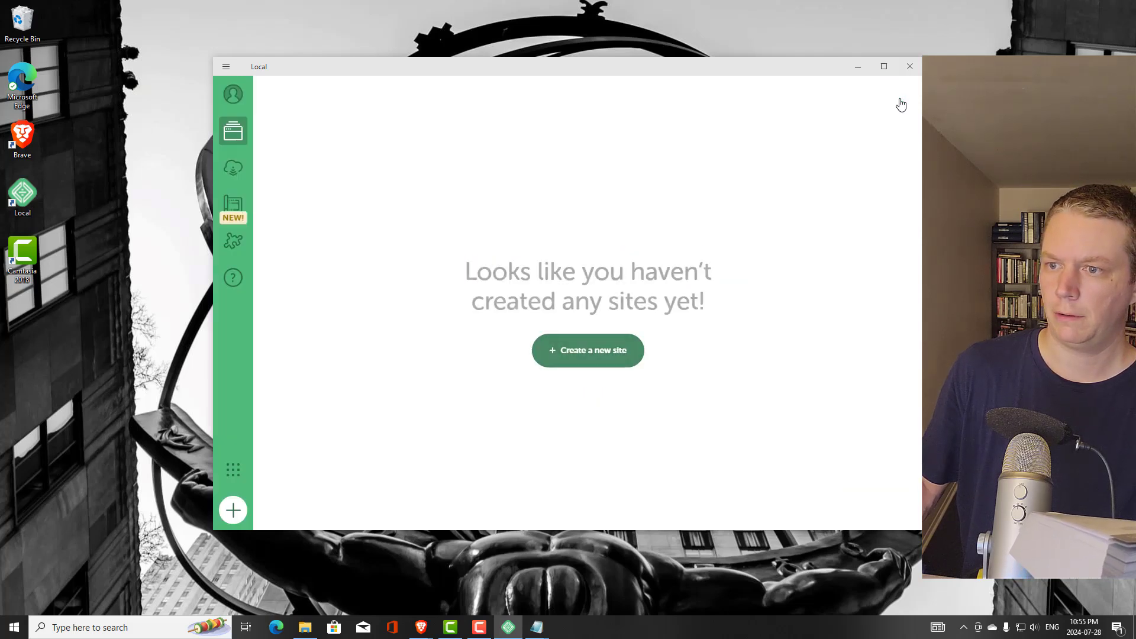
click(232, 510)
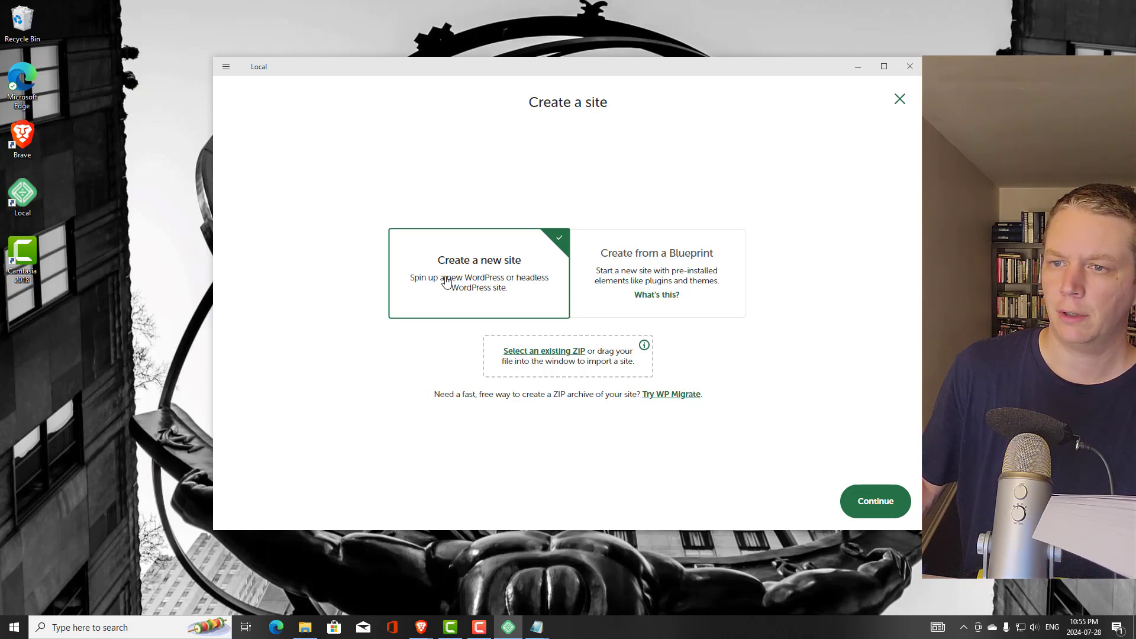
click(859, 500)
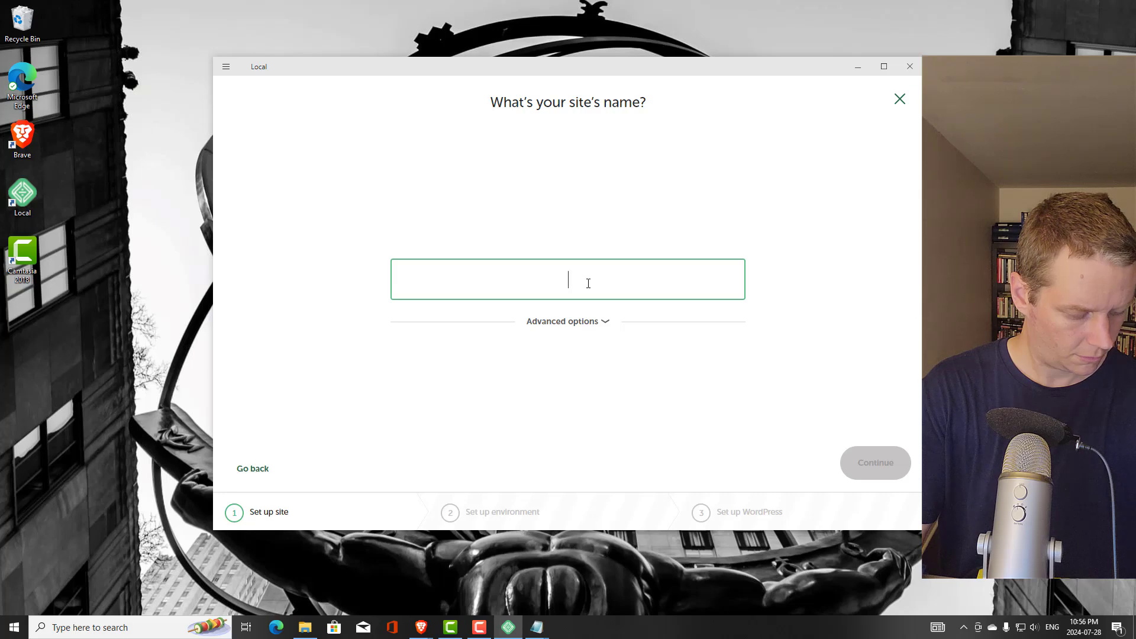
Enter 'Magic Tree House' as the site name and expand Advanced options to show domain and path
text(Ma)
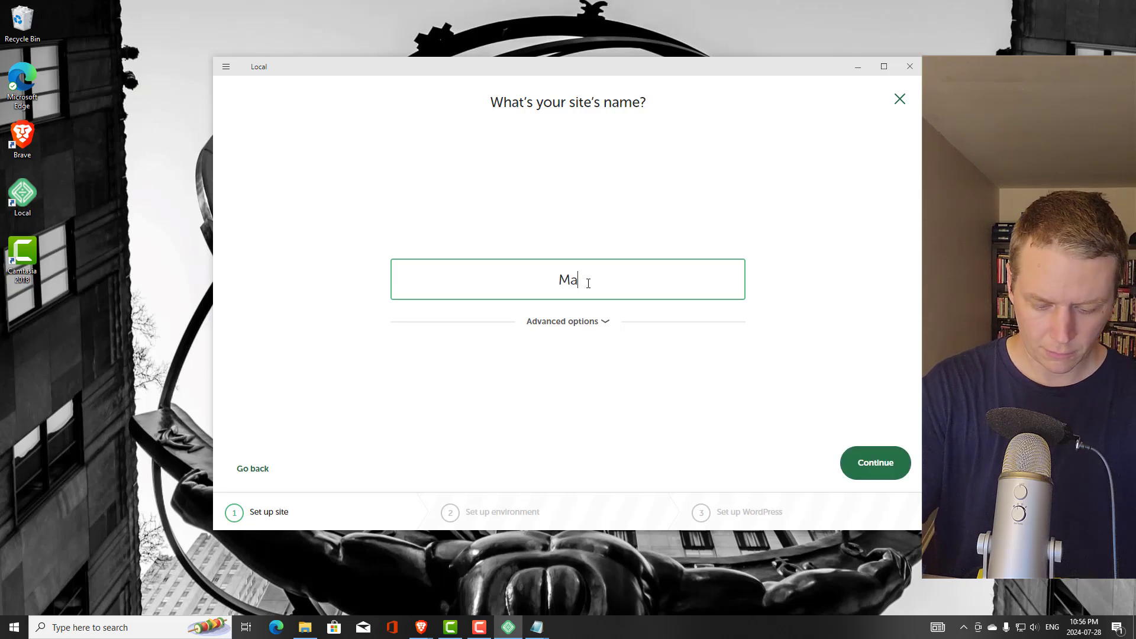
text(gic Tre)
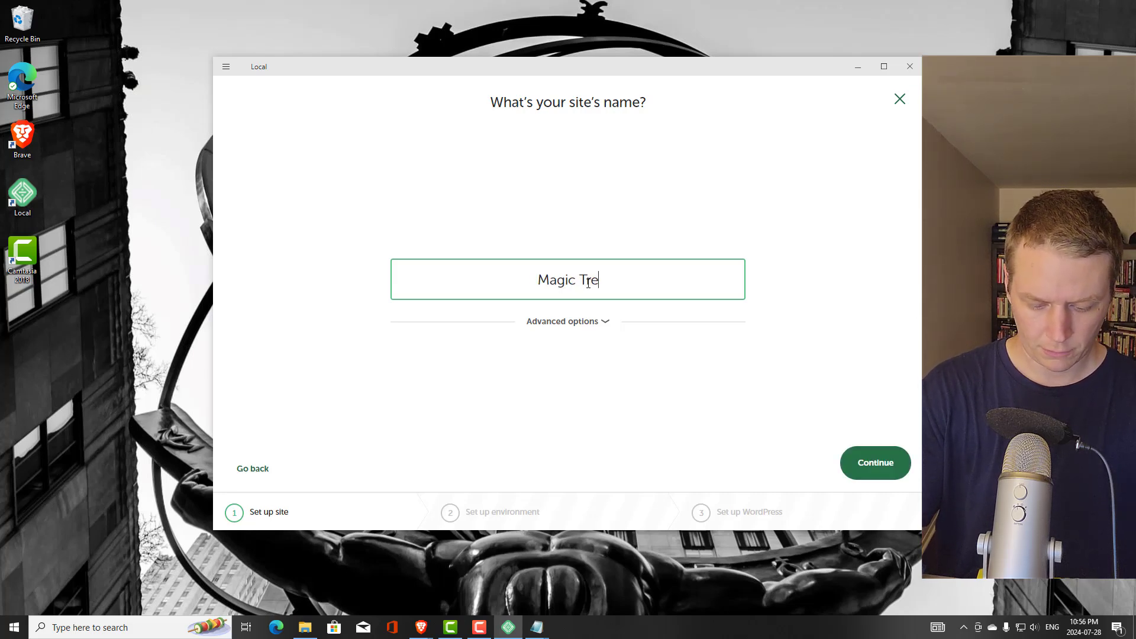
text(e House)
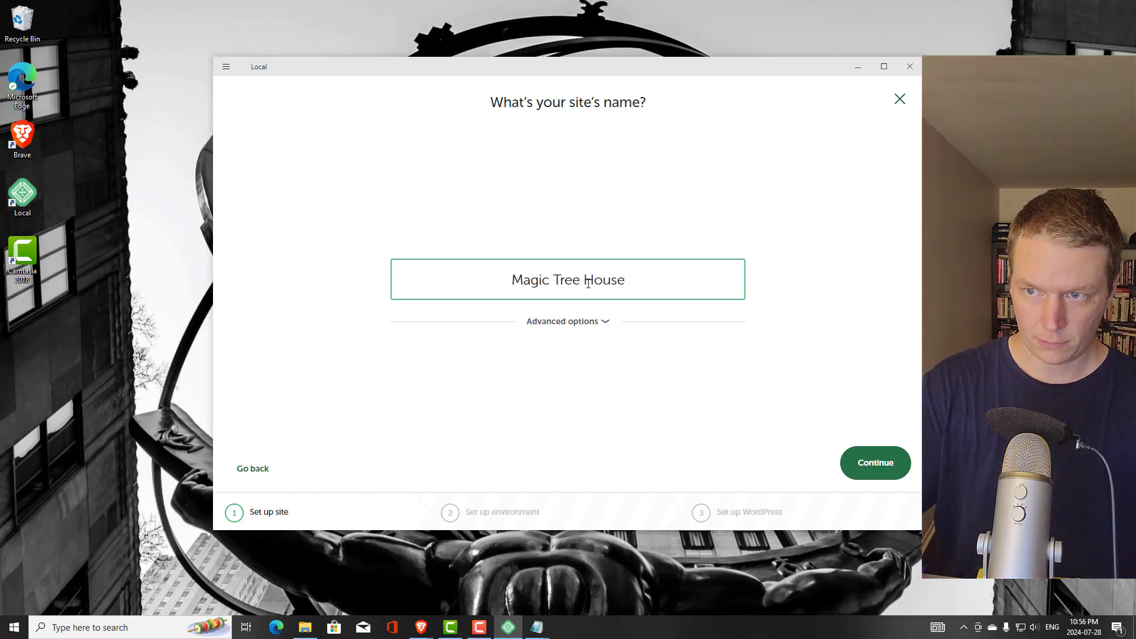
click(609, 323)
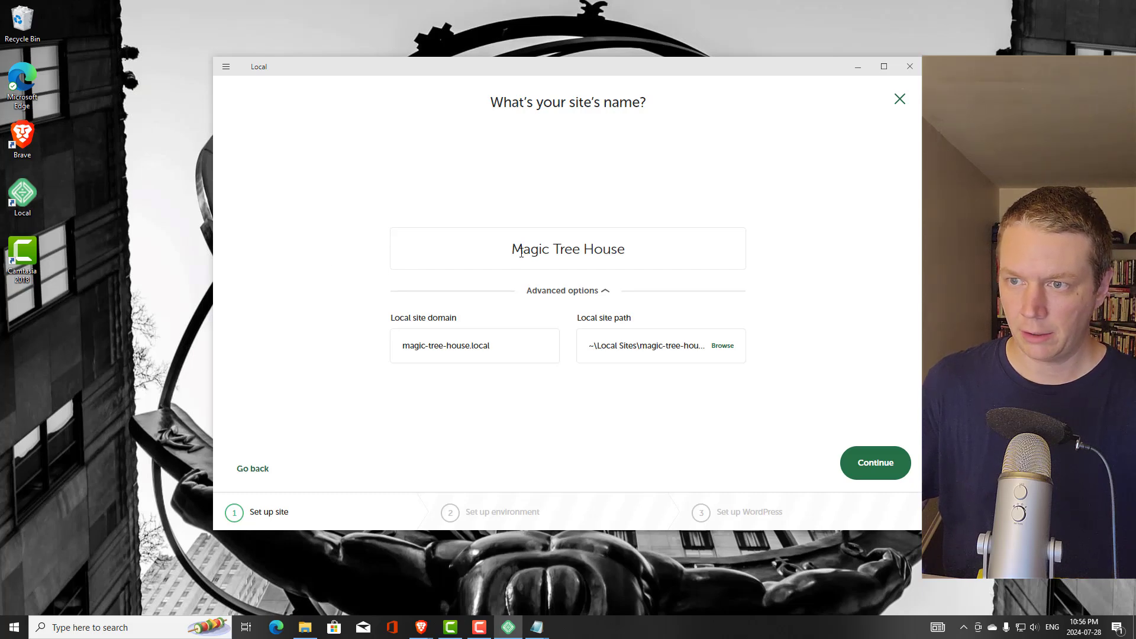
triple_click(563, 249)
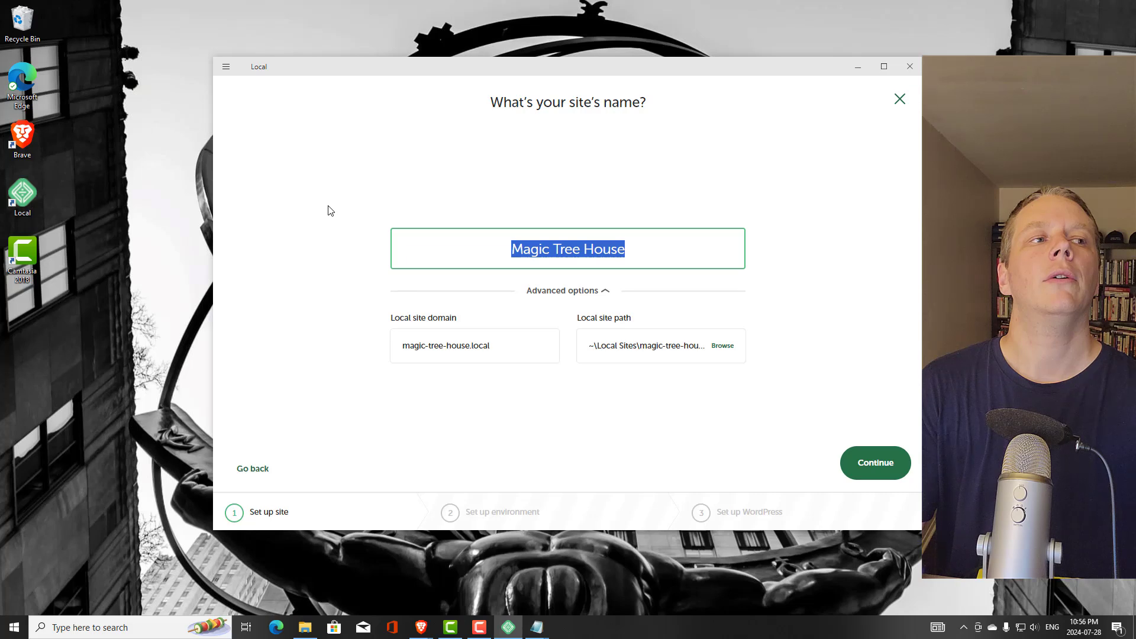
click(673, 250)
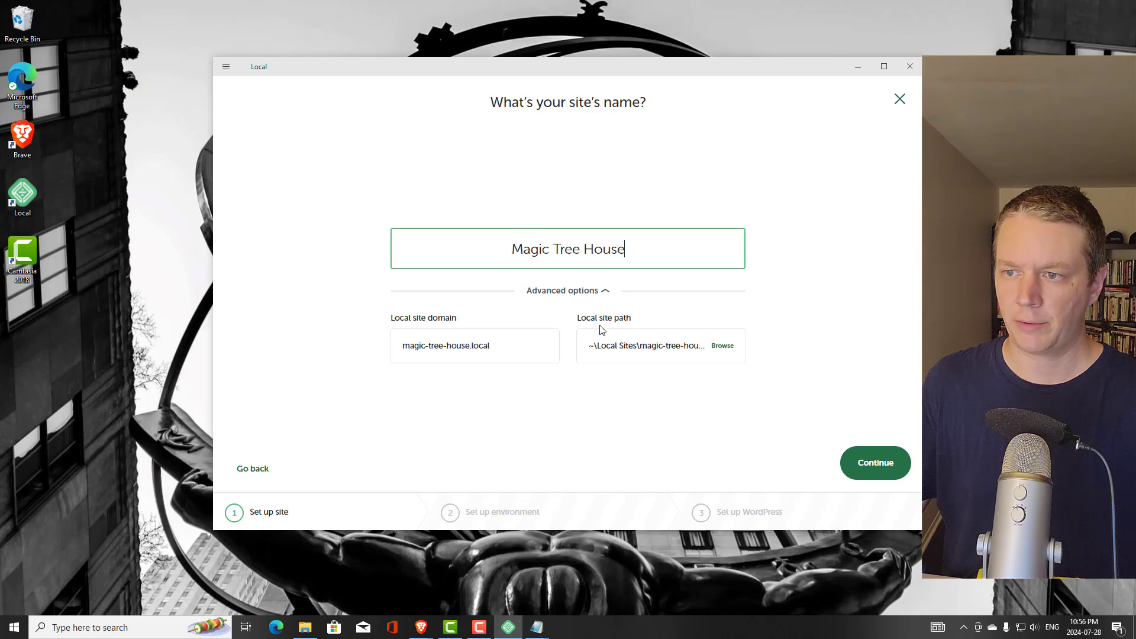
click(722, 349)
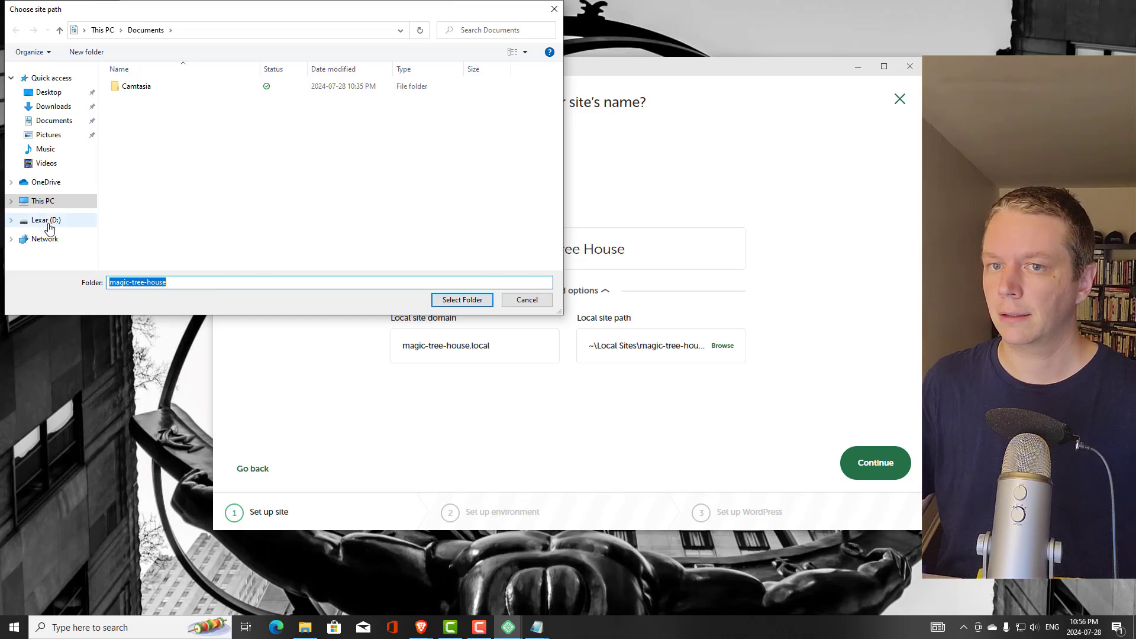
click(51, 204)
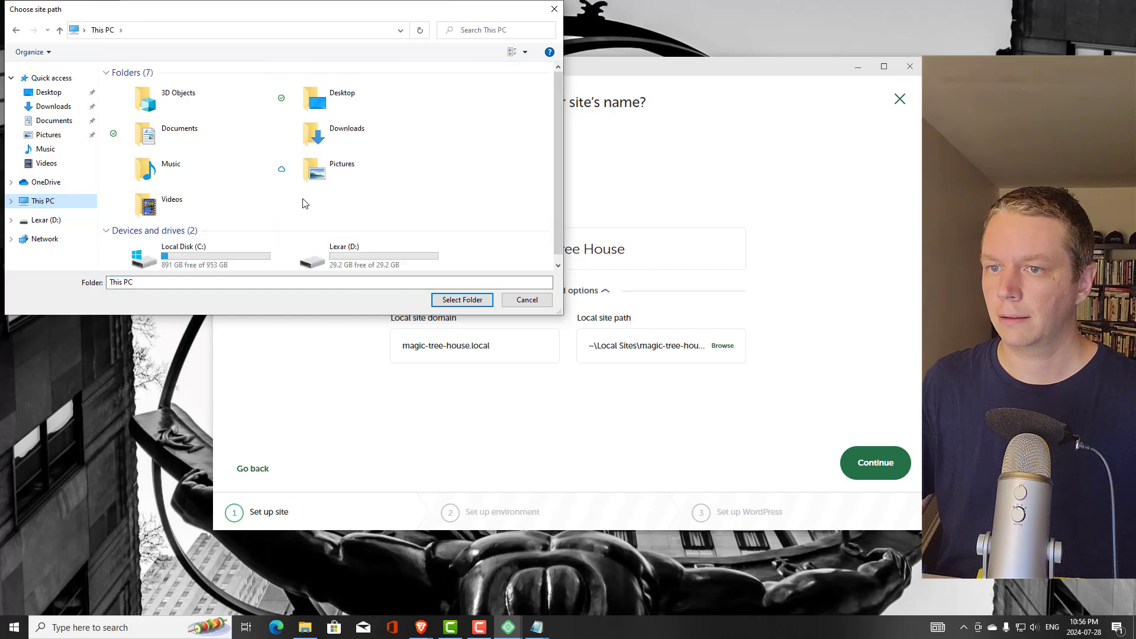
drag(429, 315, 422, 462)
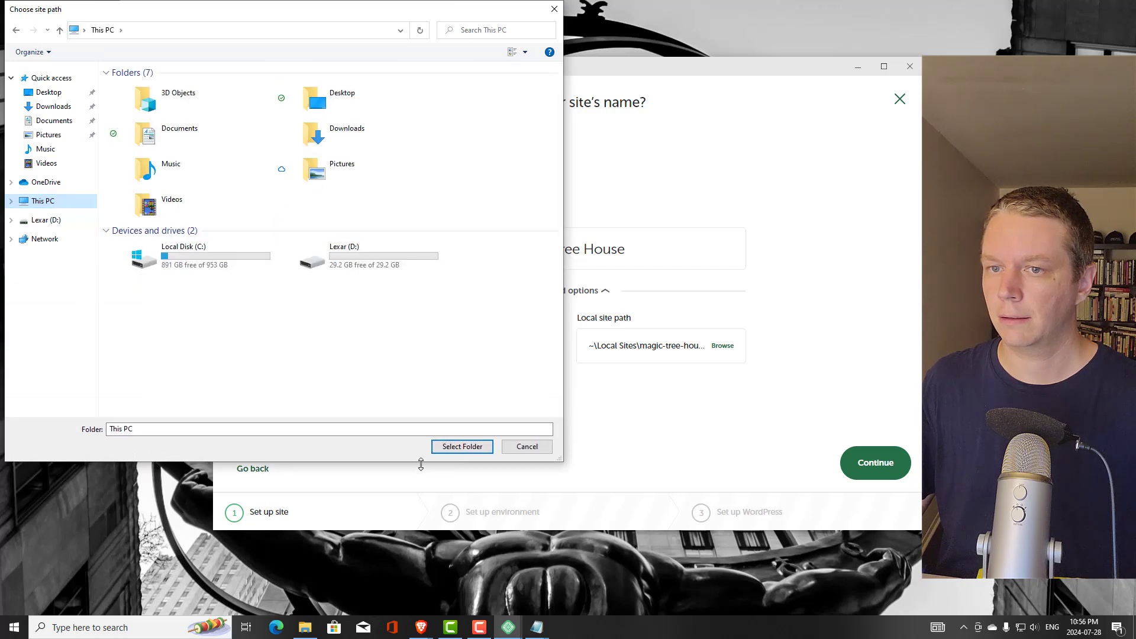
double_click(191, 257)
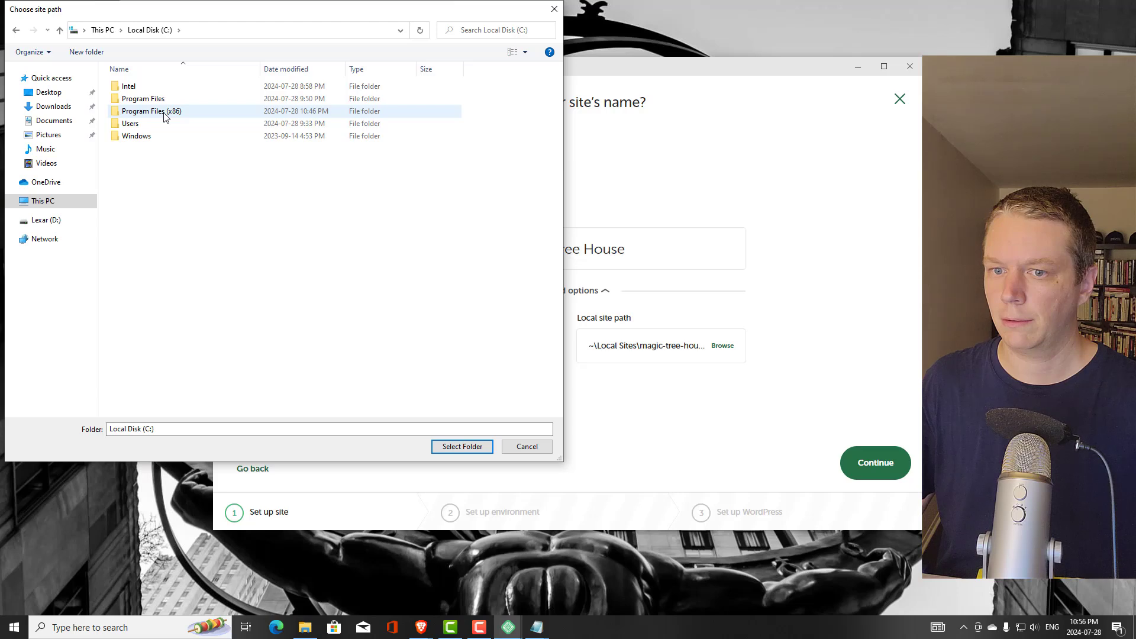
double_click(165, 113)
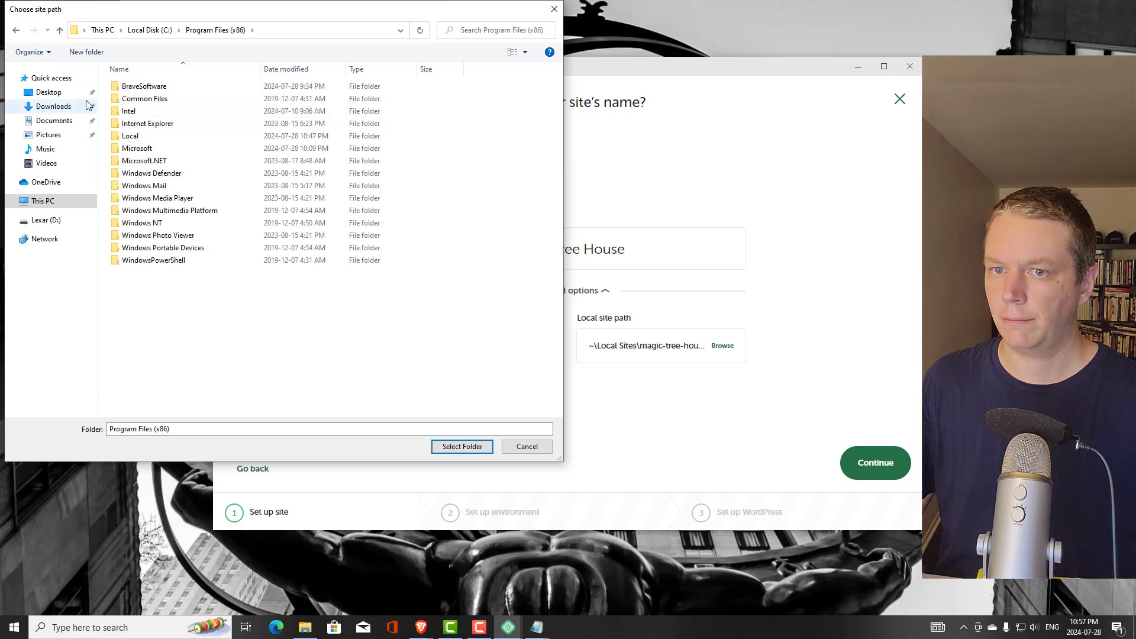
click(15, 31)
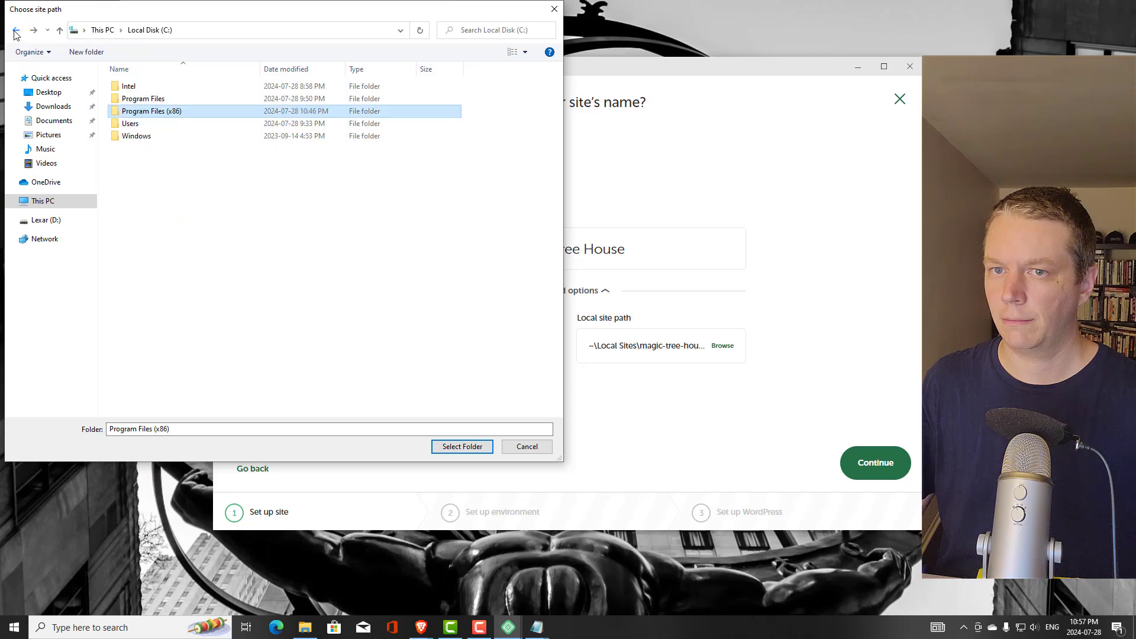
double_click(148, 100)
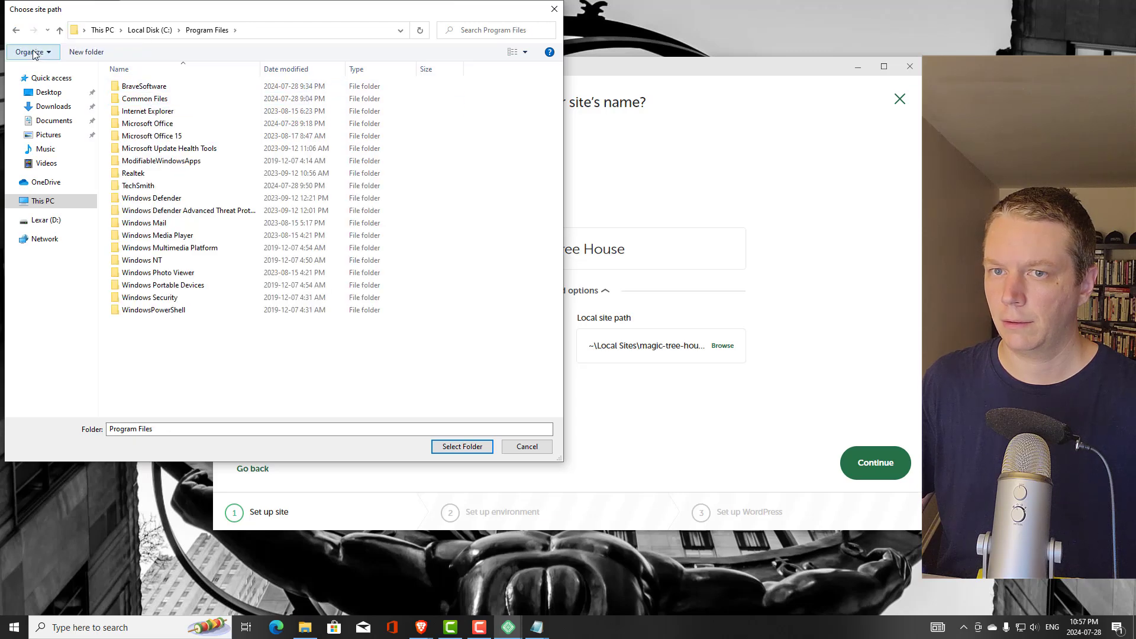
click(16, 30)
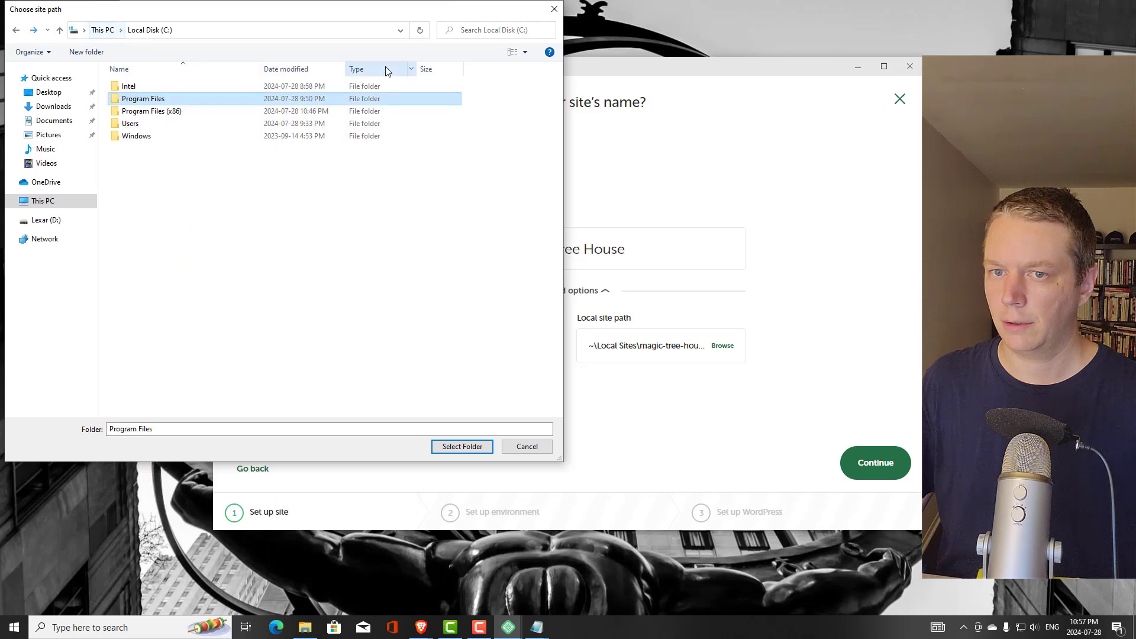
click(554, 9)
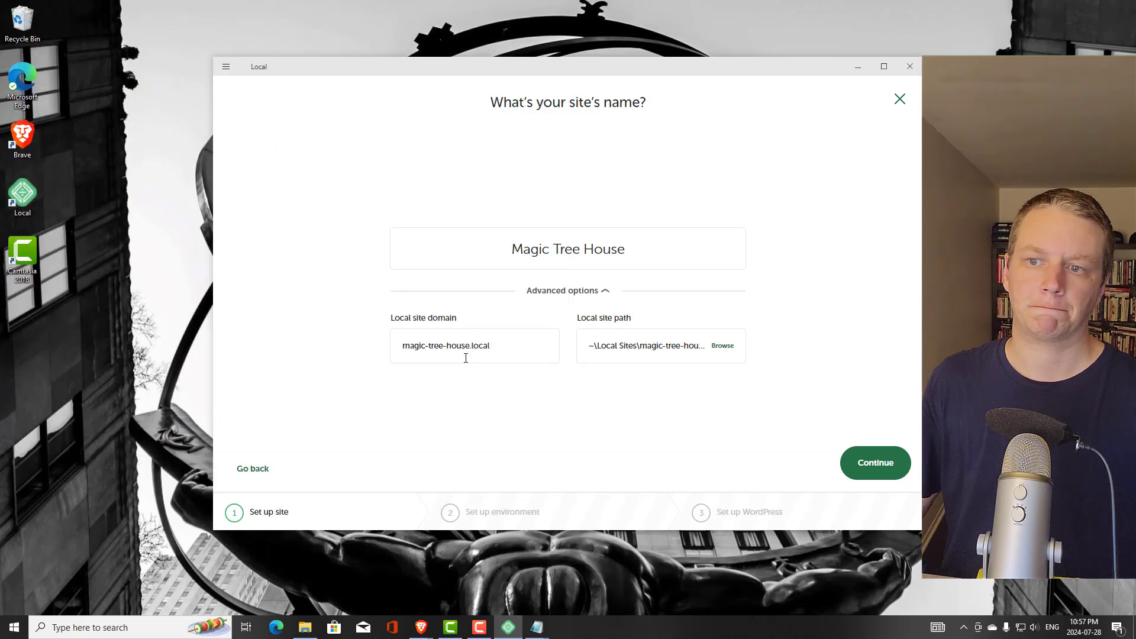
Recheck the magic-tree-house.local domain under Advanced options, then continue to the Set up environment step
click(881, 470)
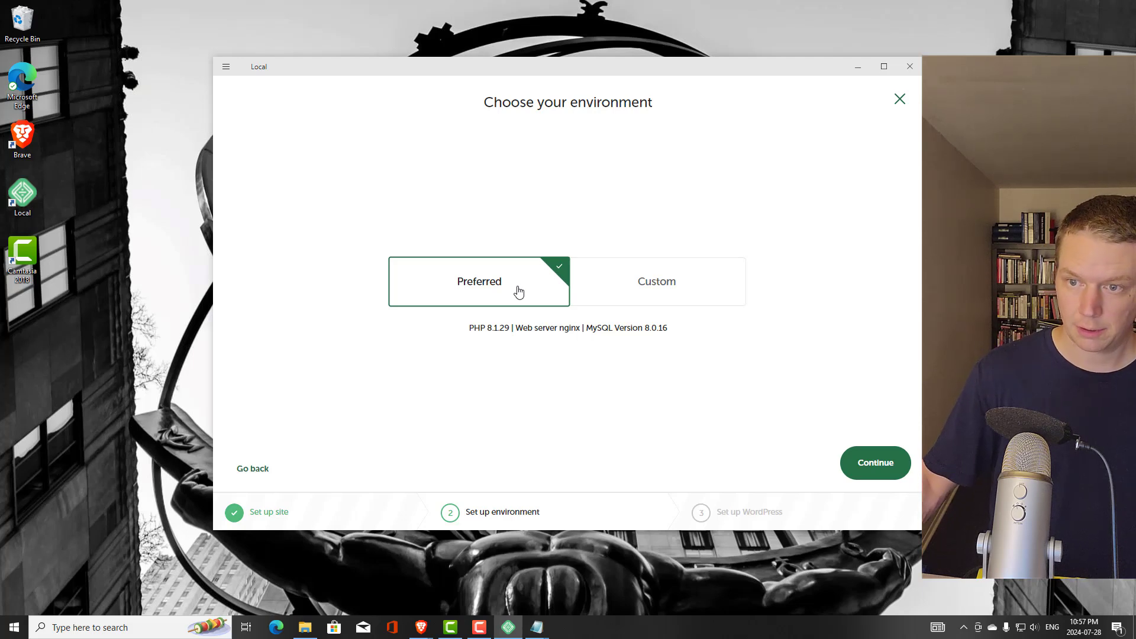
click(262, 470)
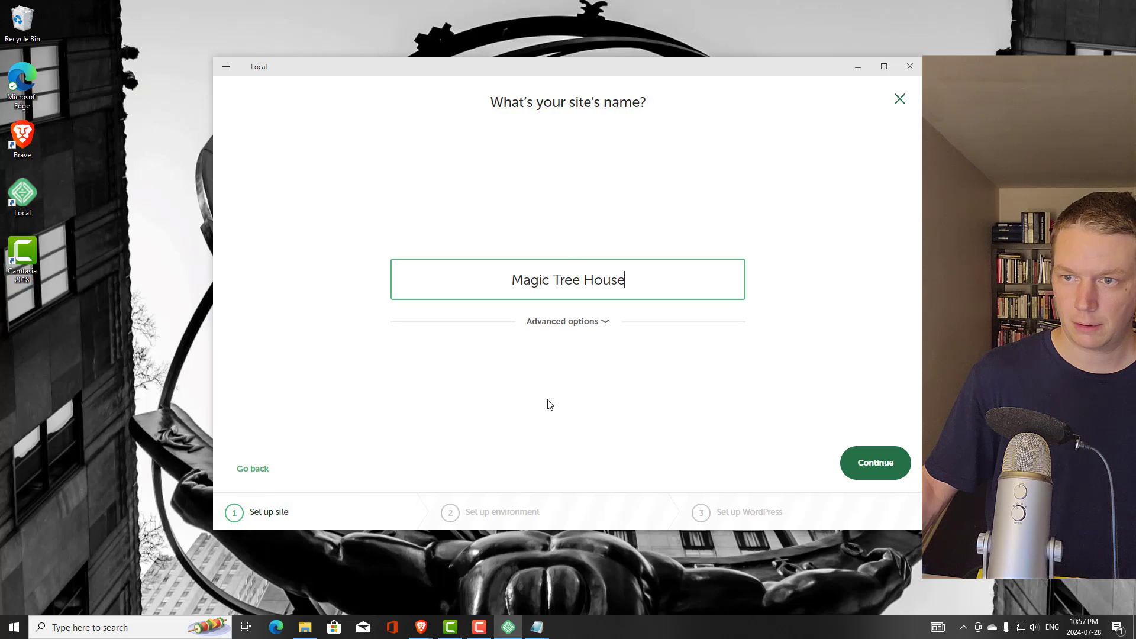
click(608, 335)
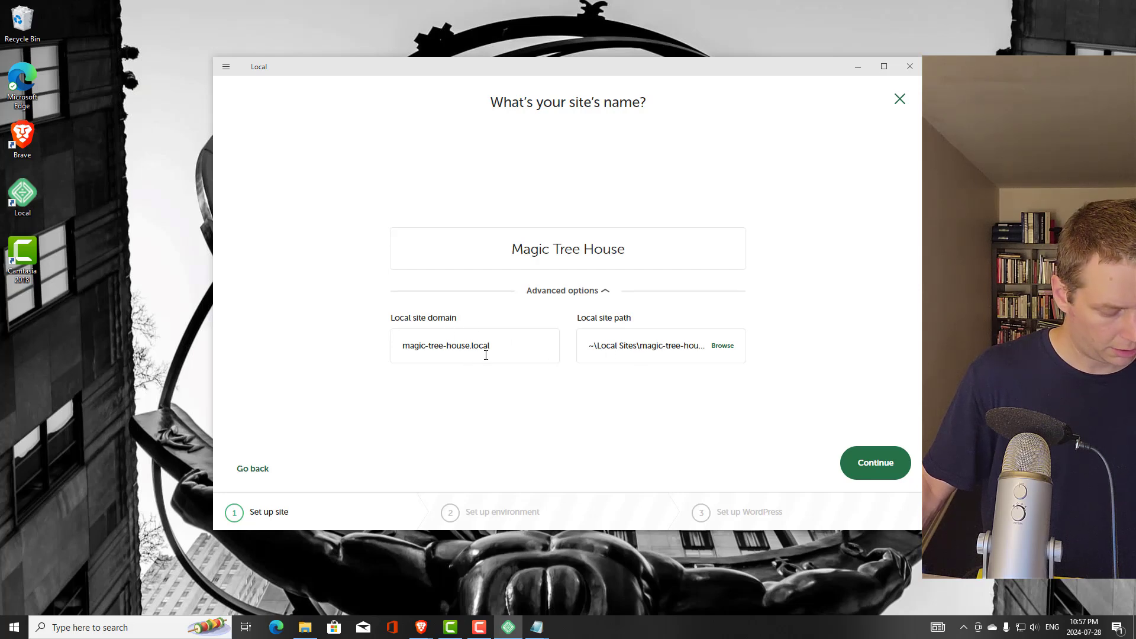
click(444, 348)
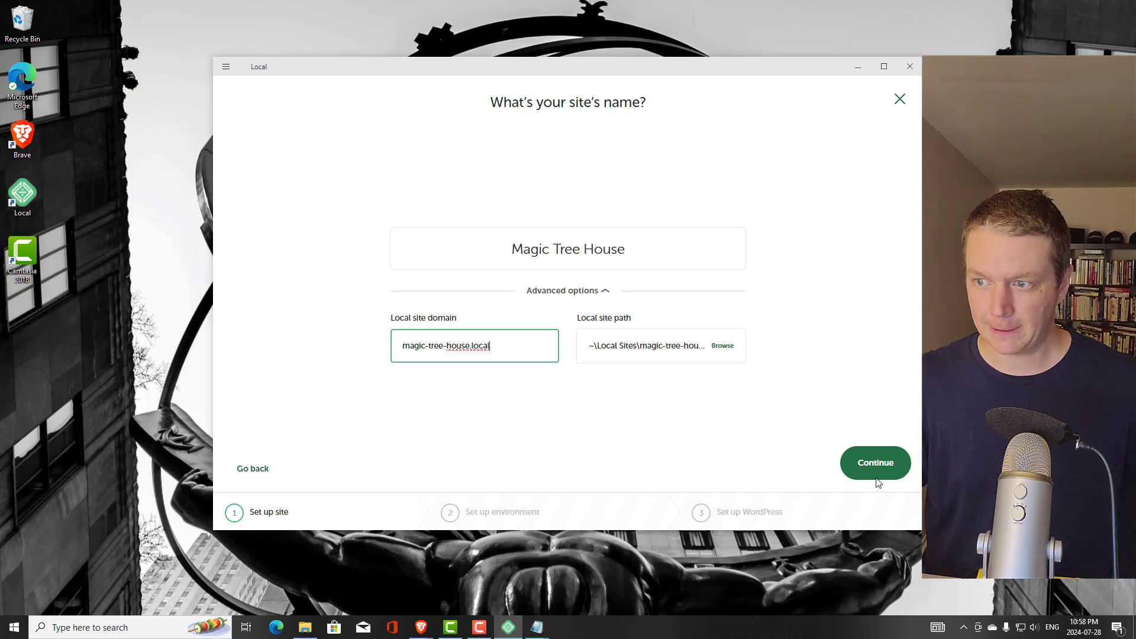
click(866, 462)
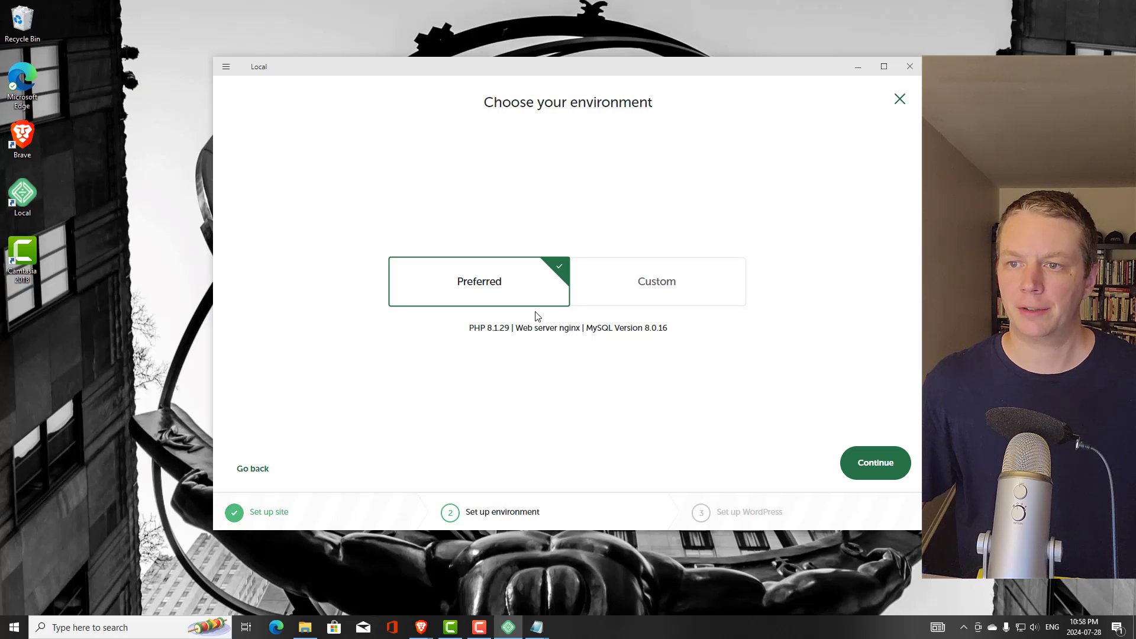
Look at the Custom environment's PHP versions, then keep Preferred (PHP 8.1.29, nginx, MySQL 8.0.16) and continue
click(619, 300)
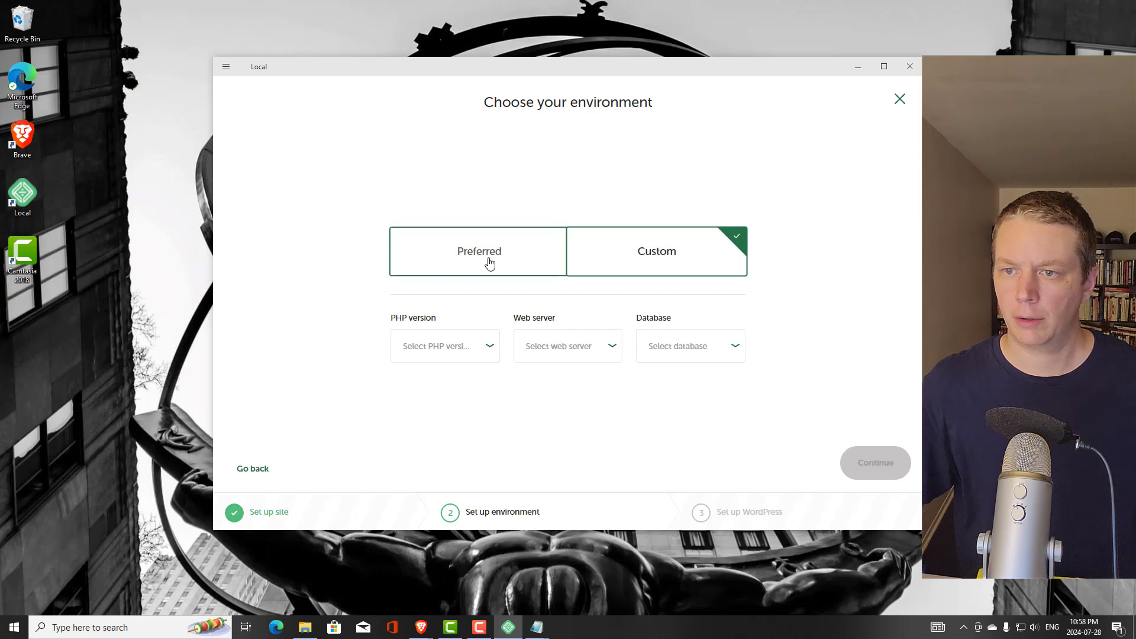
click(489, 348)
click(316, 345)
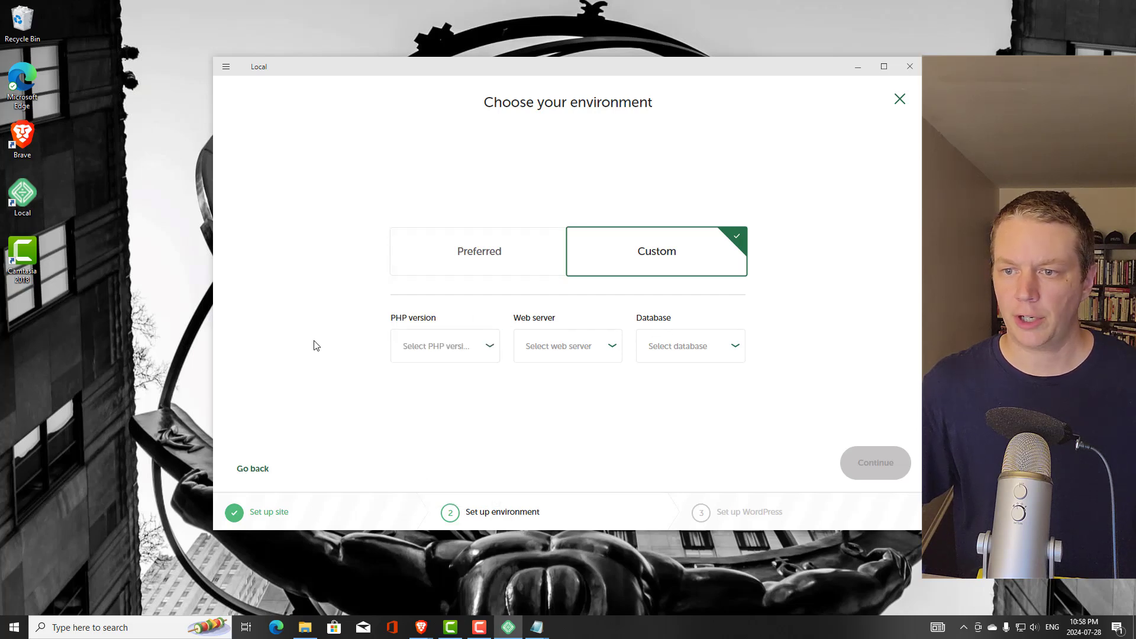
click(449, 259)
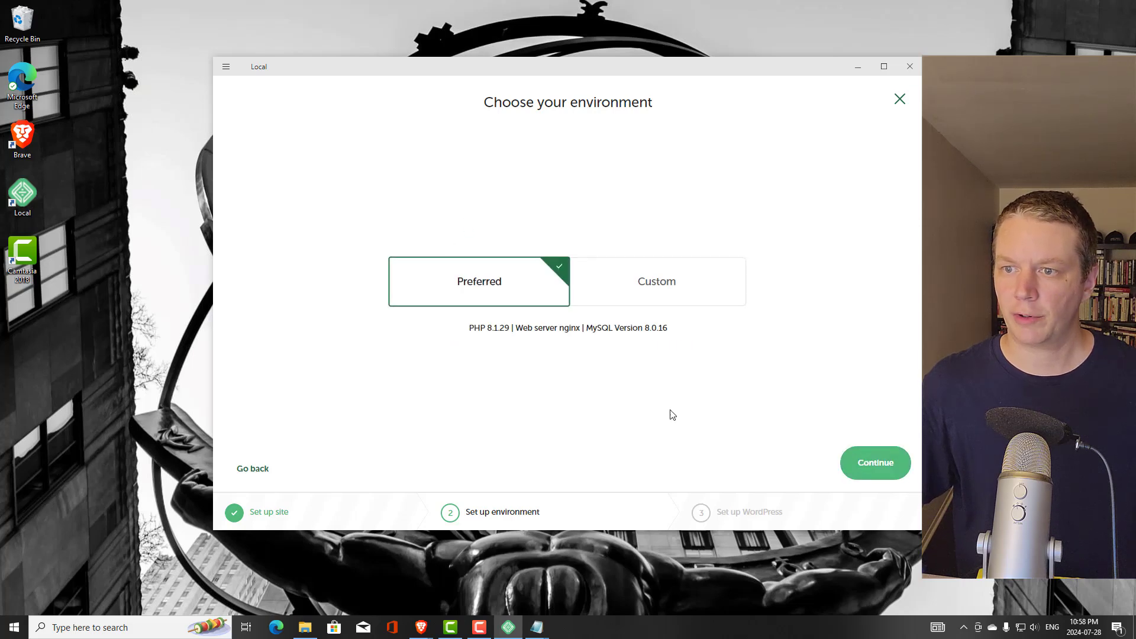
click(873, 463)
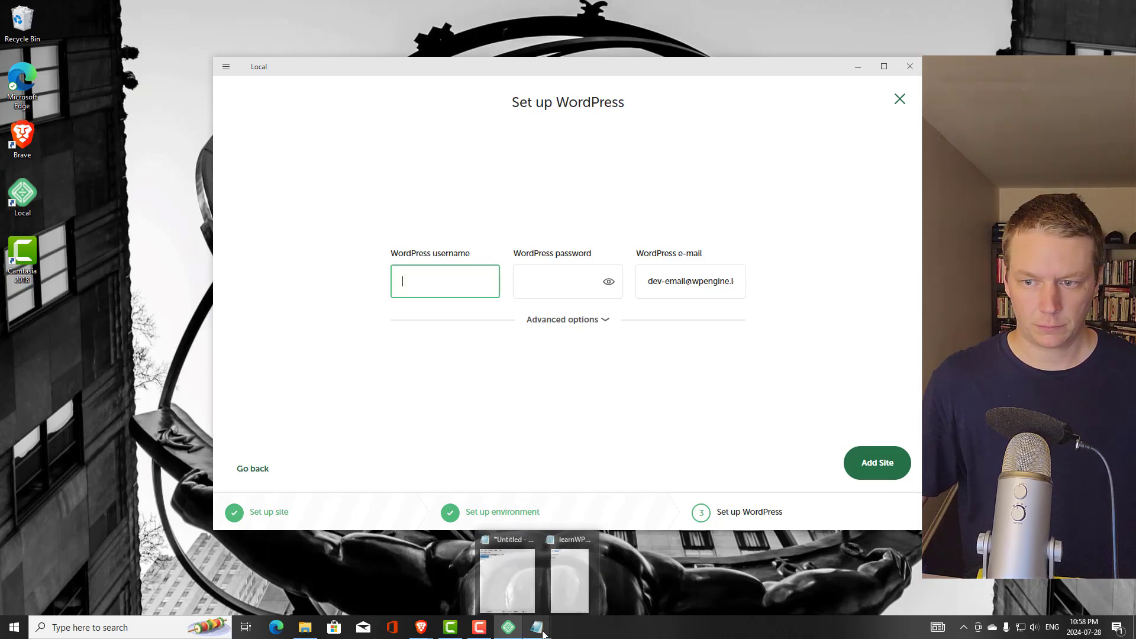
click(515, 585)
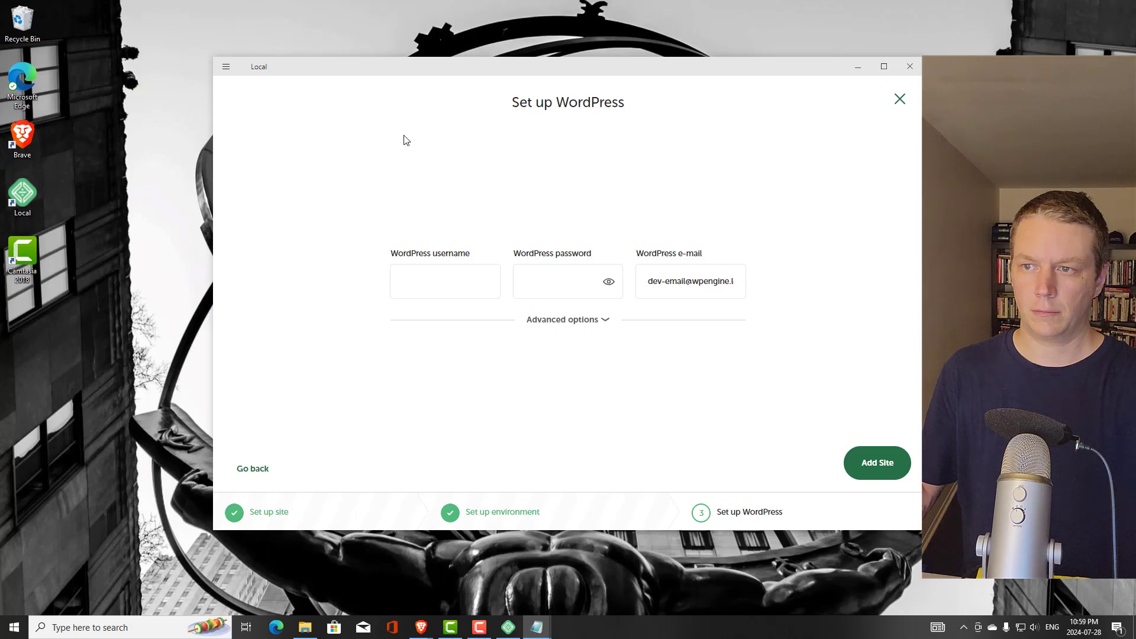
click(721, 282)
drag(722, 282, 748, 285)
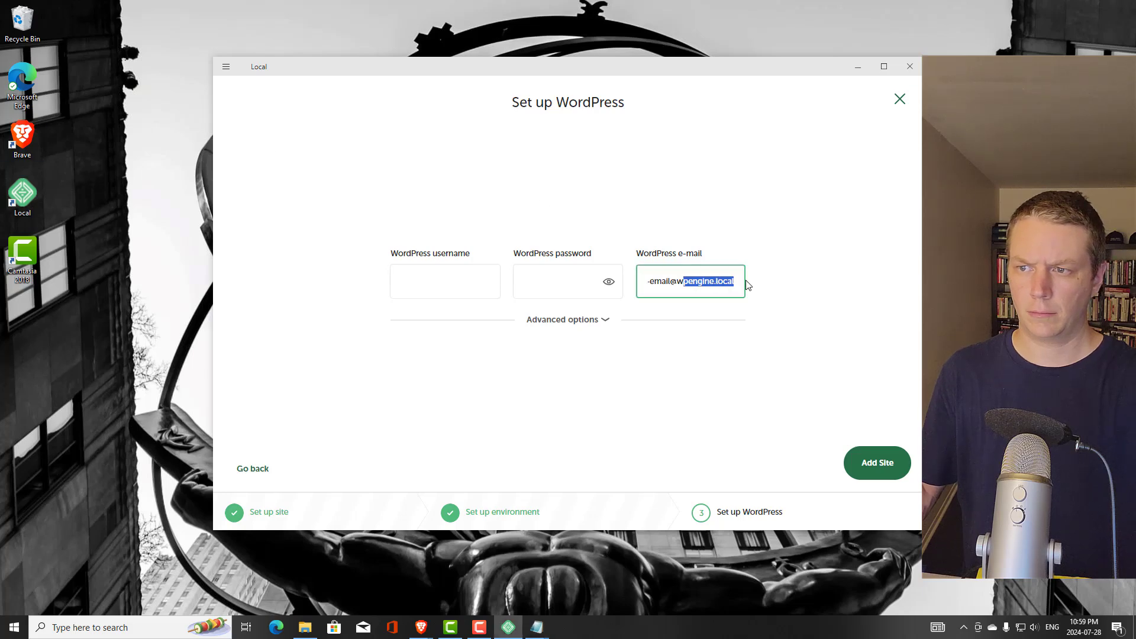
drag(671, 284, 634, 289)
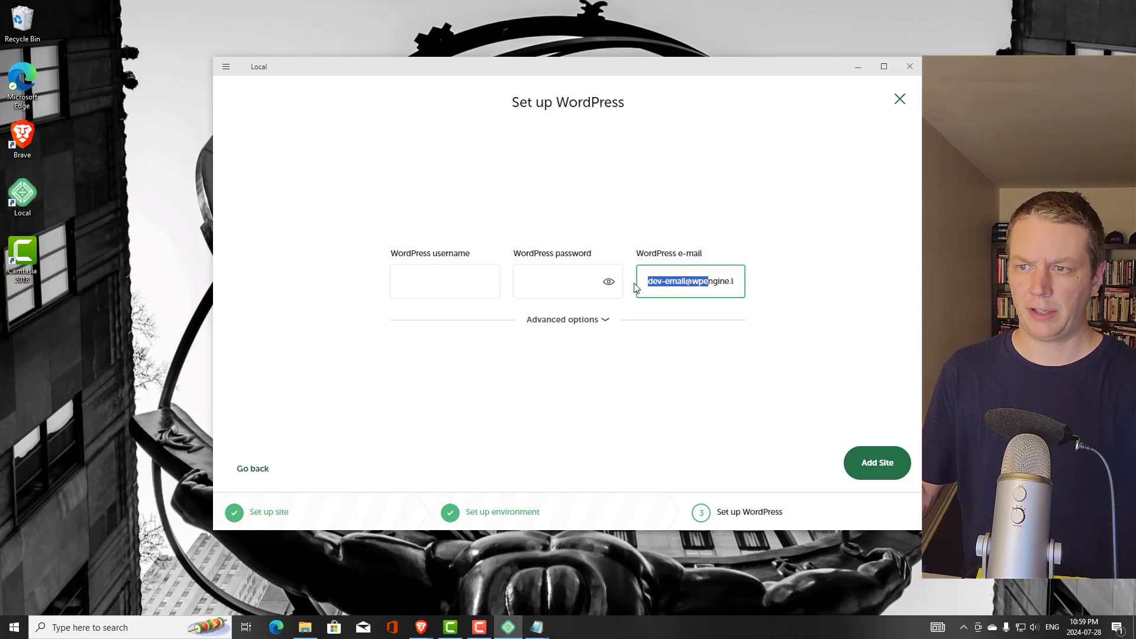
triple_click(692, 285)
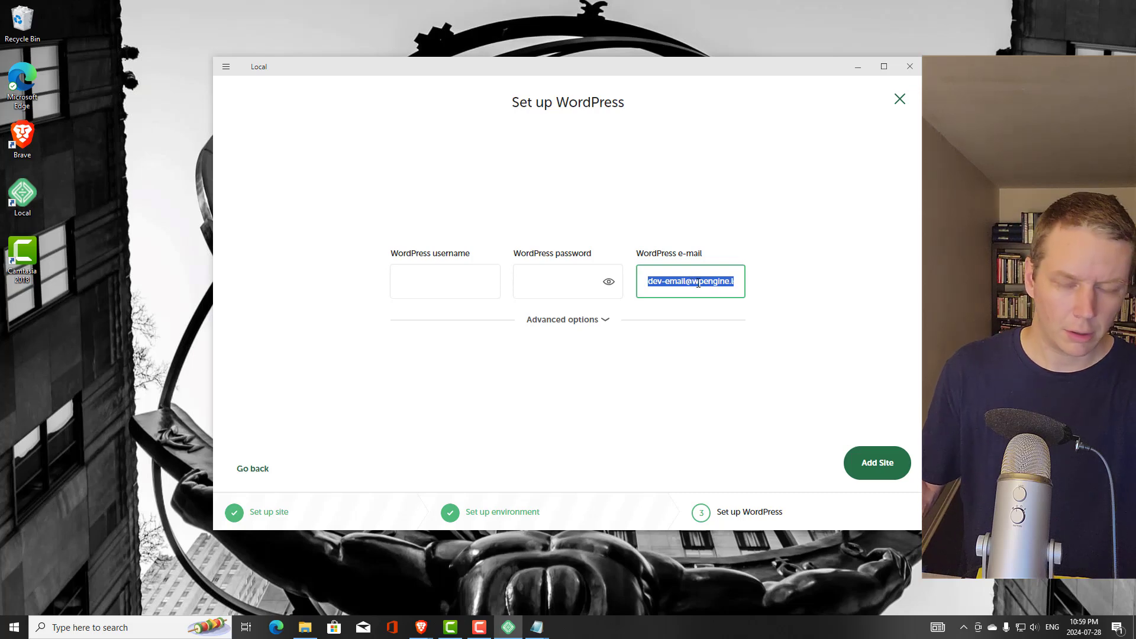
key(alt+Tab)
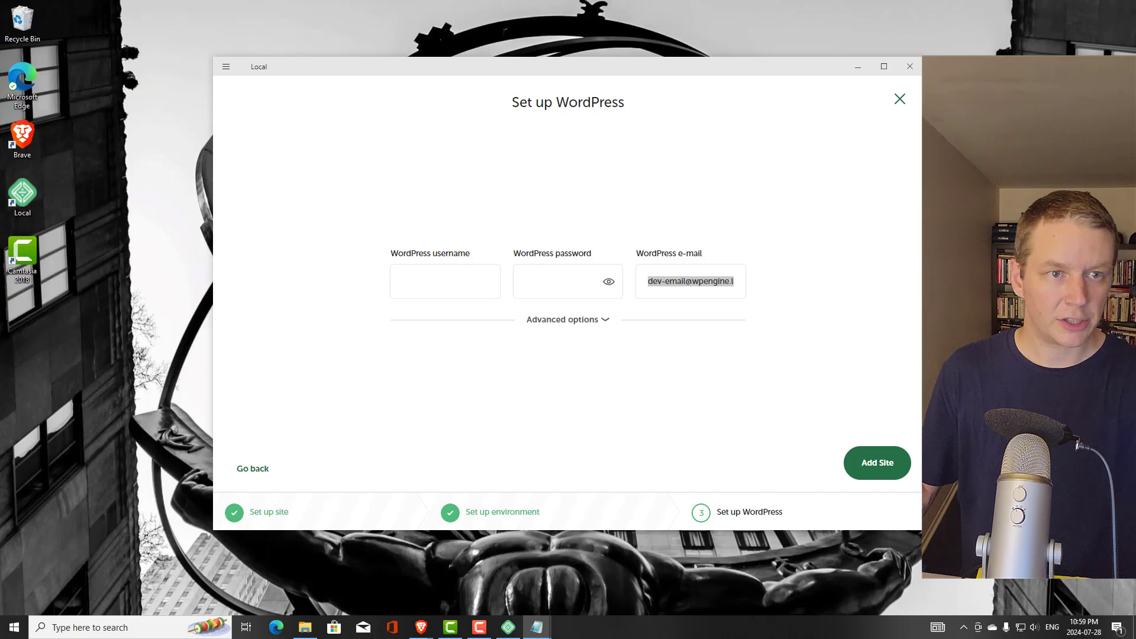
Enter the WordPress admin username and paste the admin password
click(464, 280)
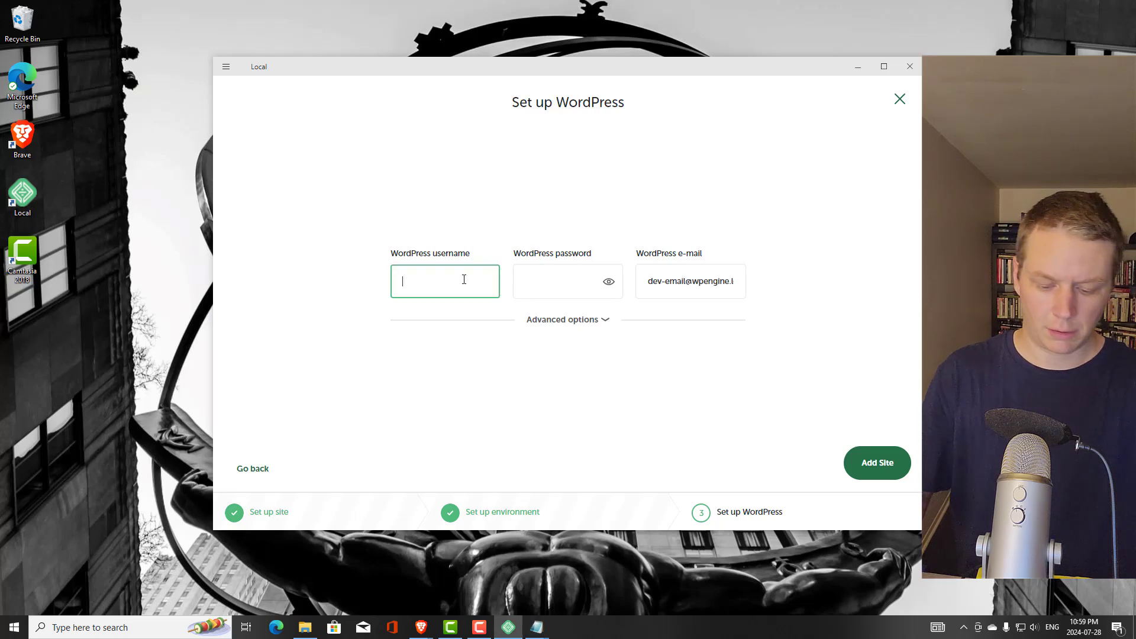
text(magict)
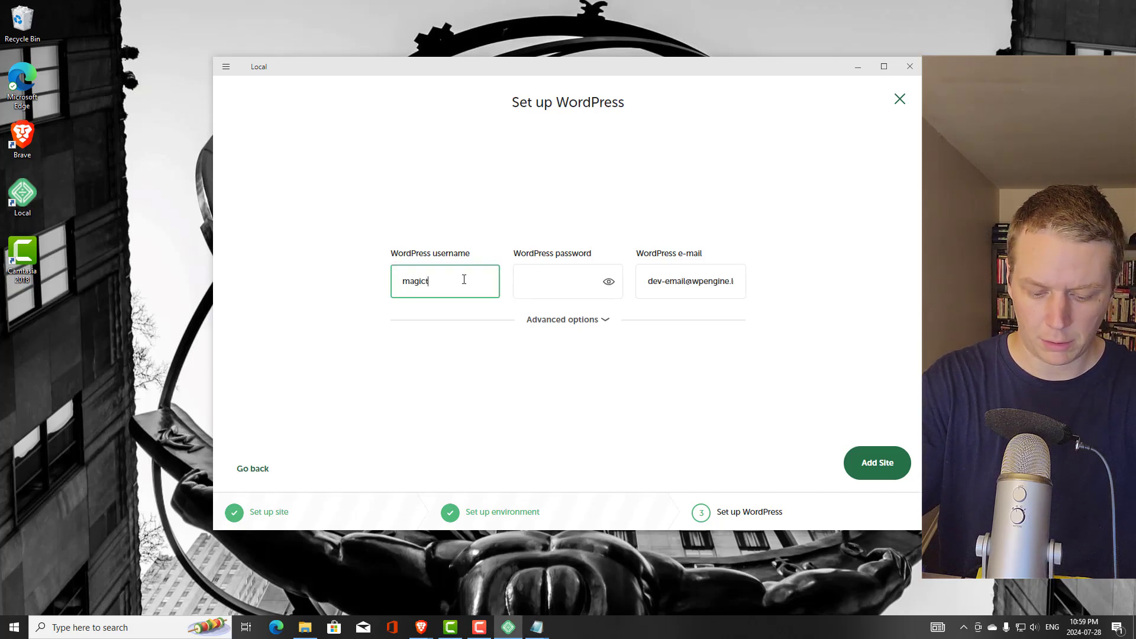
text(reeshouse)
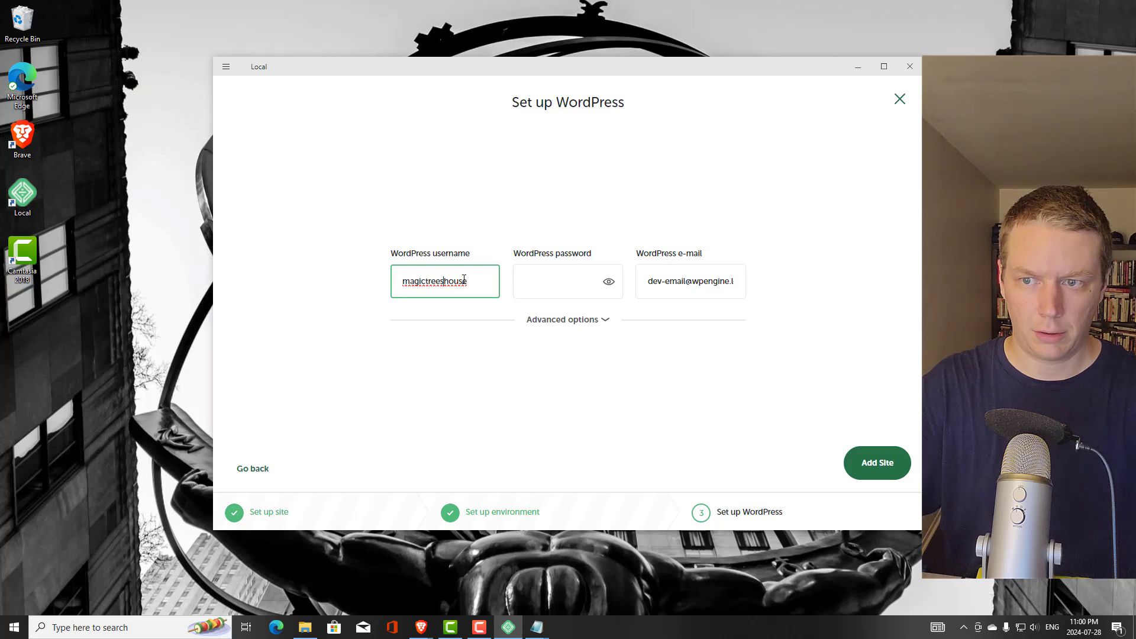
key(BackSpace)
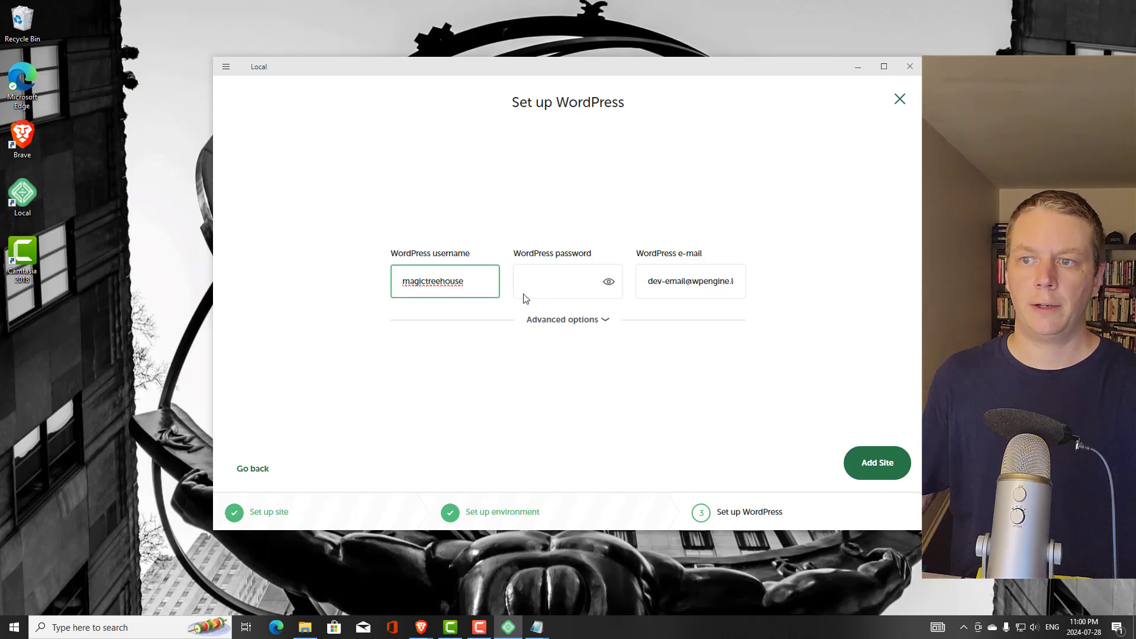
click(569, 281)
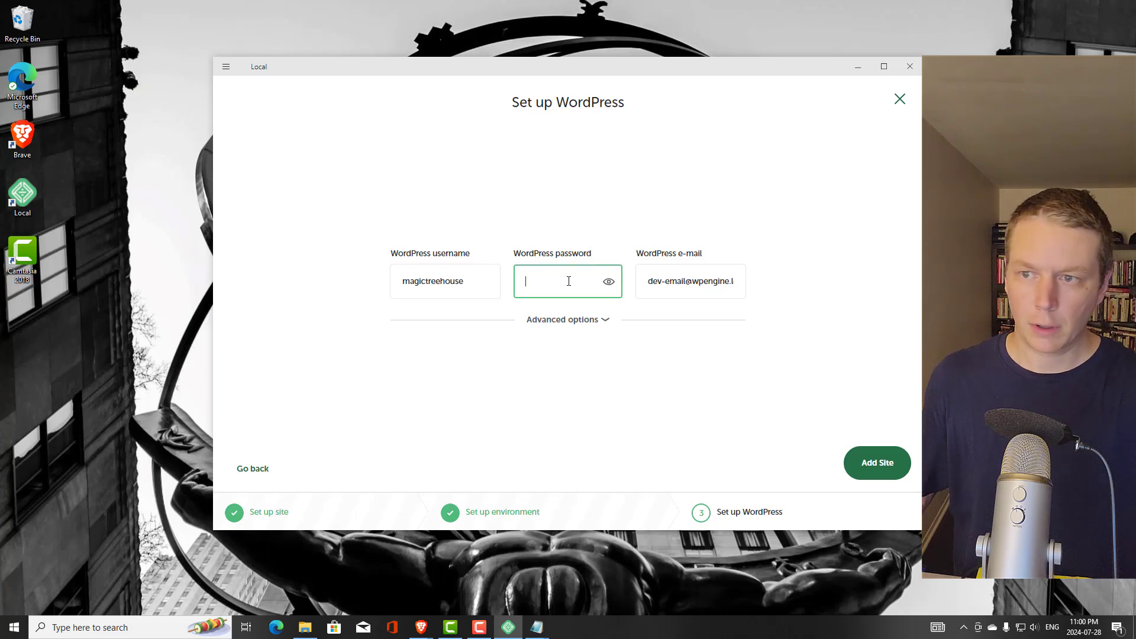
key(ctrl+v)
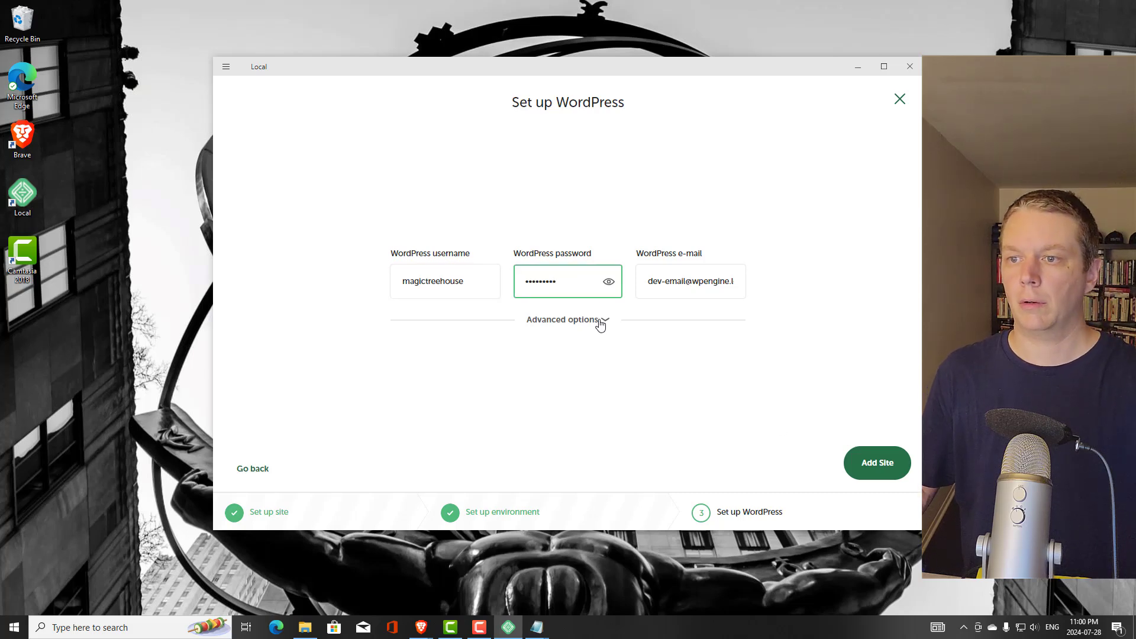
Keep Multisite set to No under Advanced options and add the site
click(600, 323)
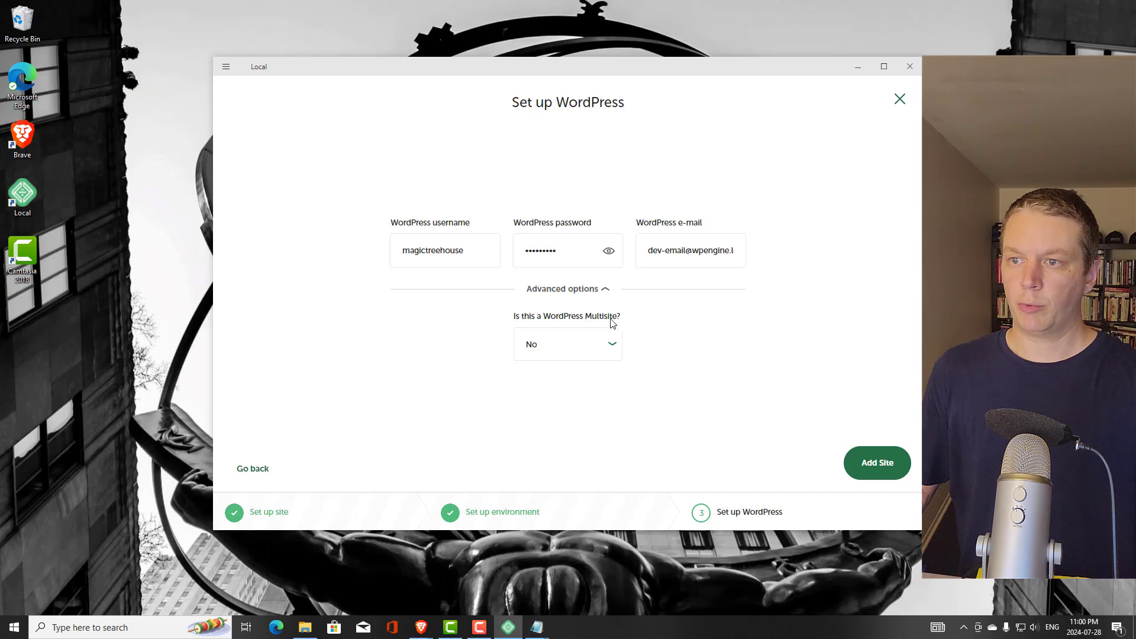
click(614, 349)
click(859, 369)
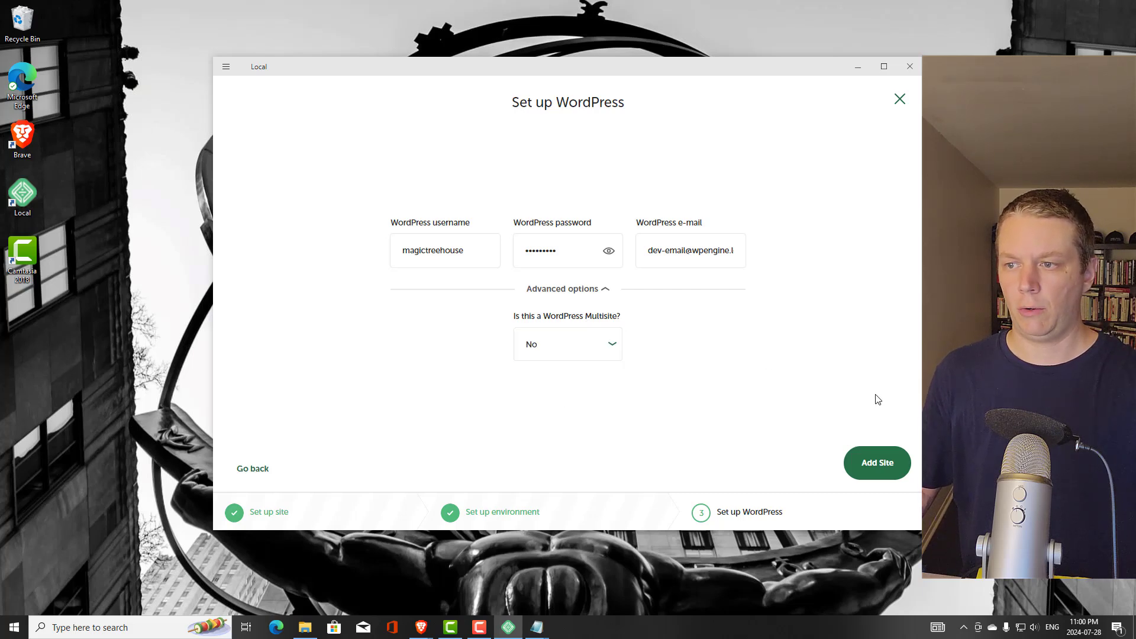
click(876, 468)
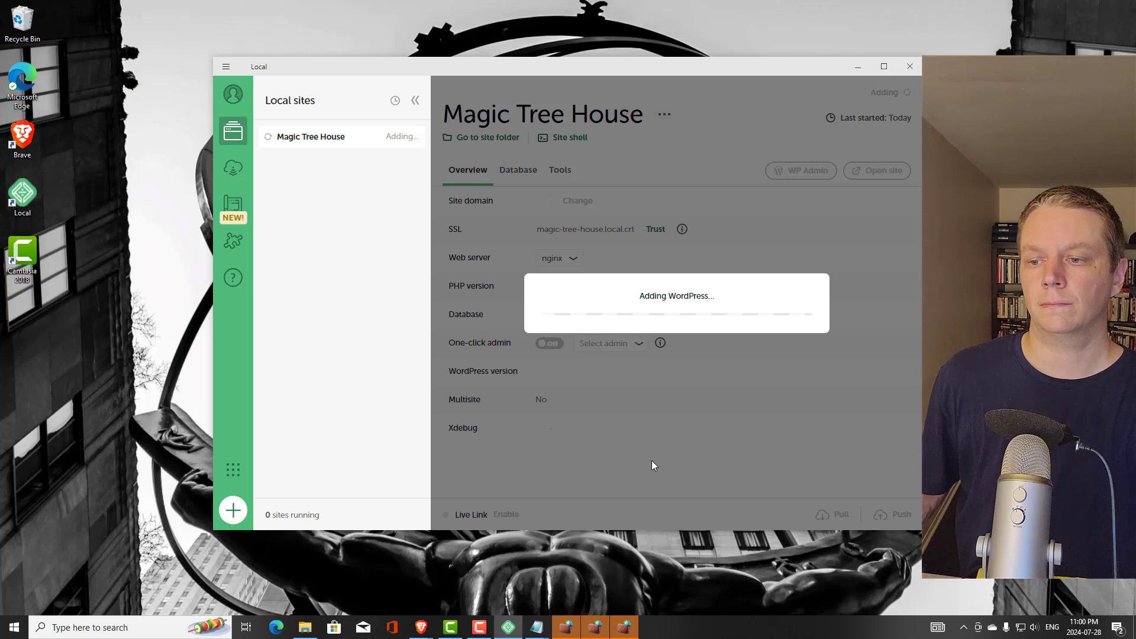
Wait for 'Adding WordPress…' to finish, then bring Local in front of the firewall alert
mouse_move(621, 631)
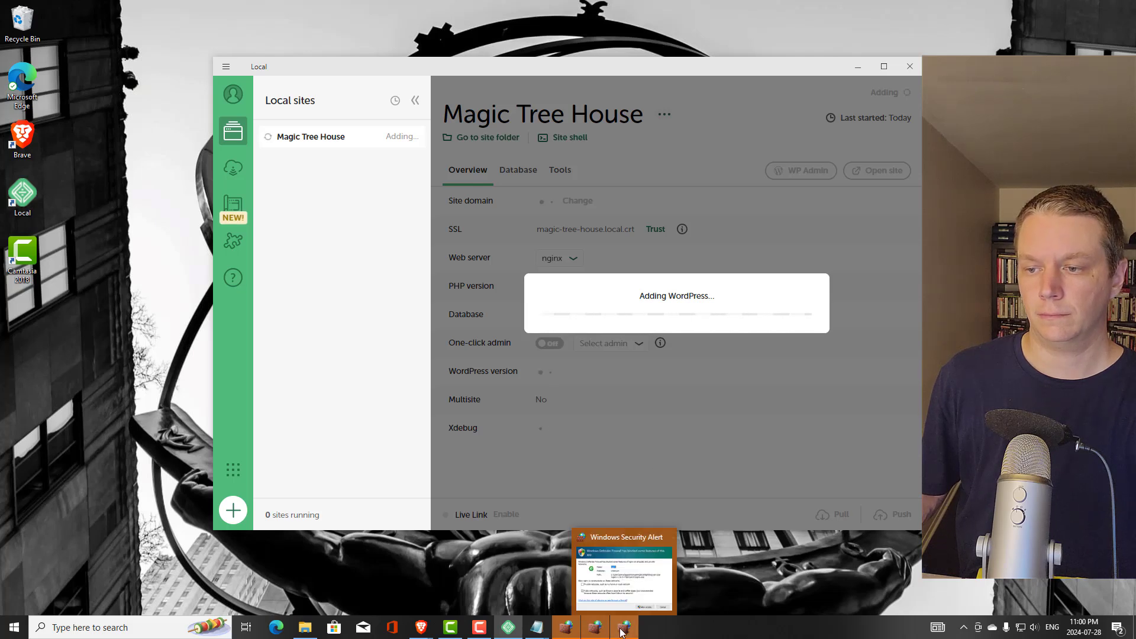
mouse_move(627, 580)
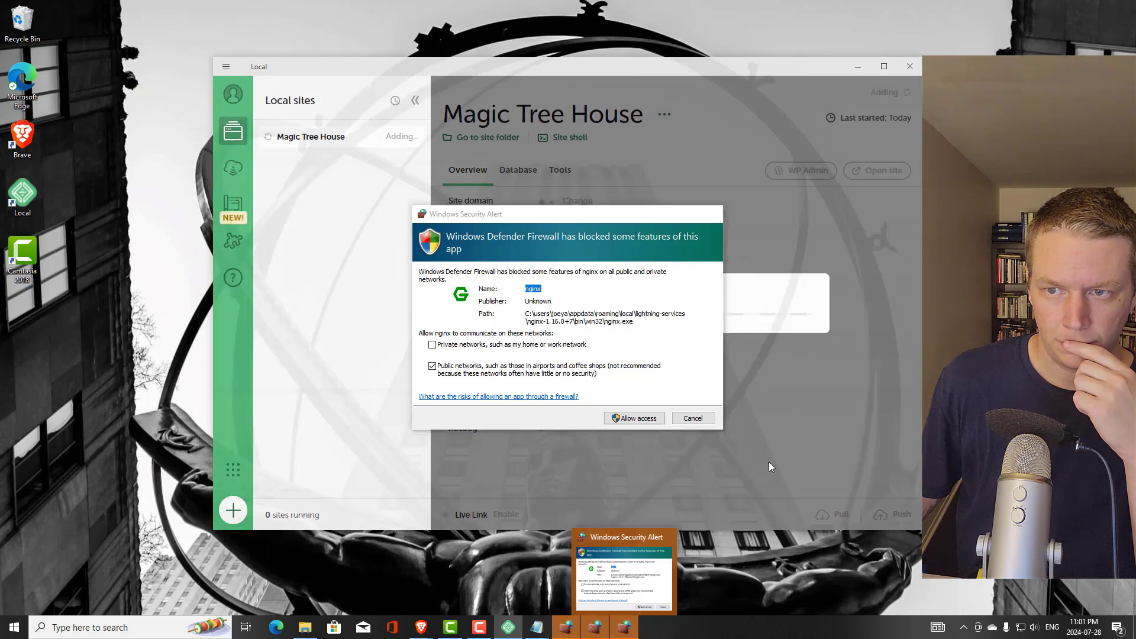
click(772, 460)
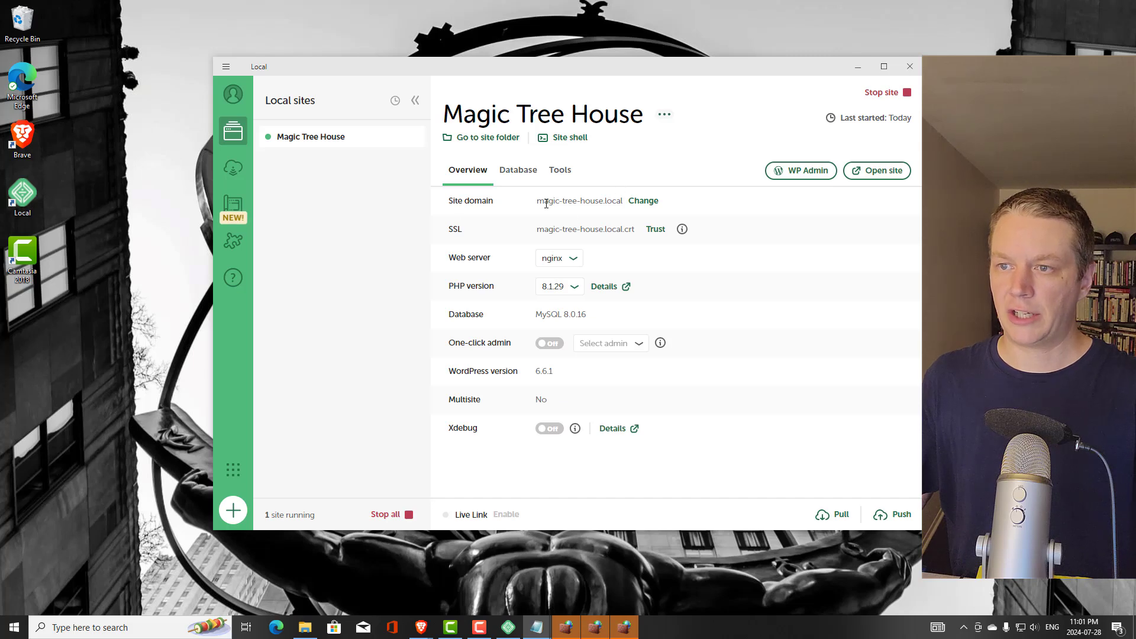
Select the magic-tree-house.local domain and view the SSL and One-click admin info tips
drag(539, 204, 622, 206)
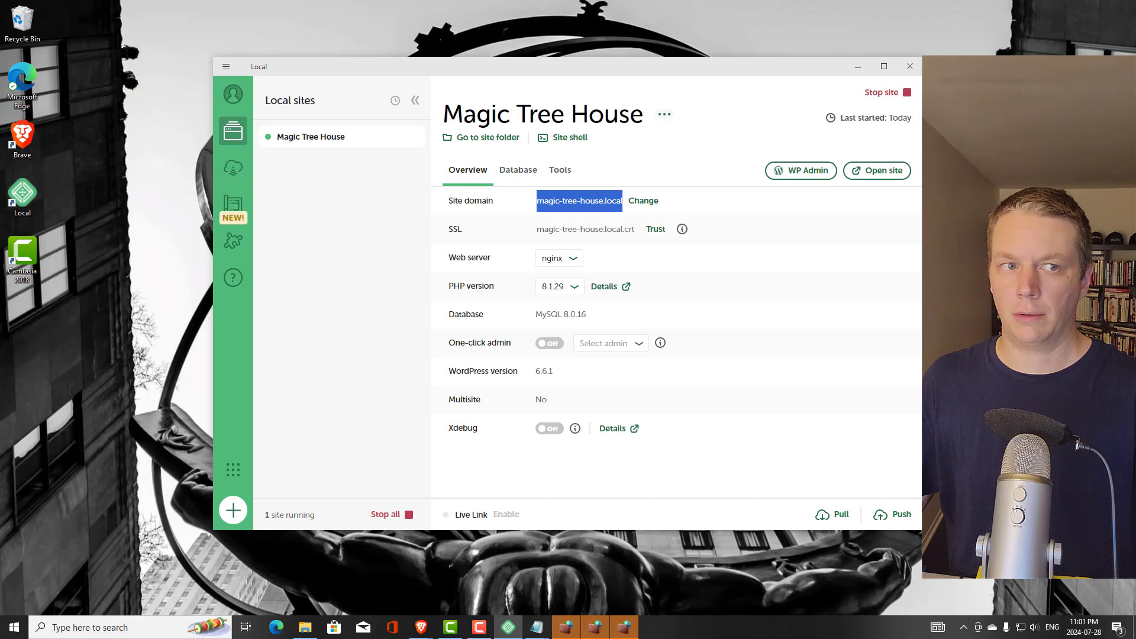
key(alt+Tab)
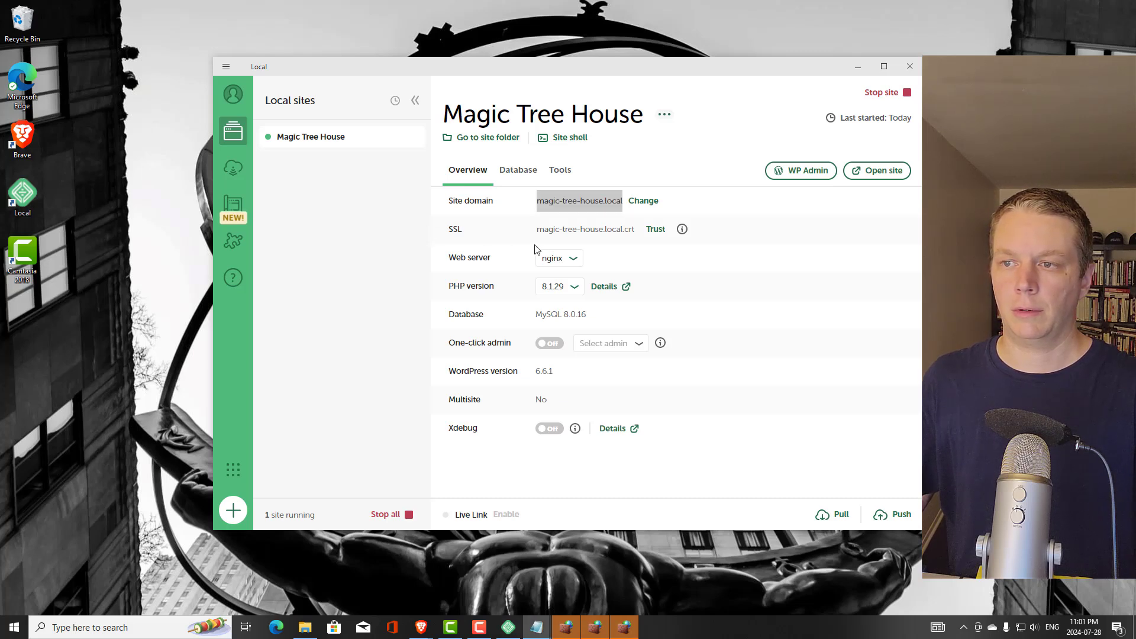
mouse_move(683, 234)
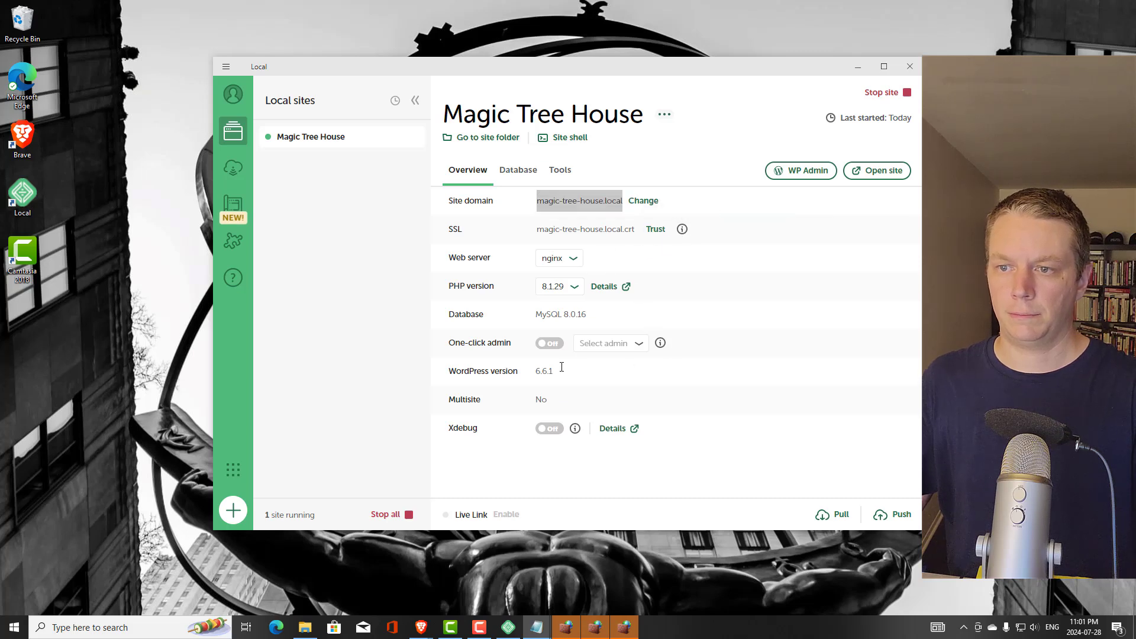
click(639, 348)
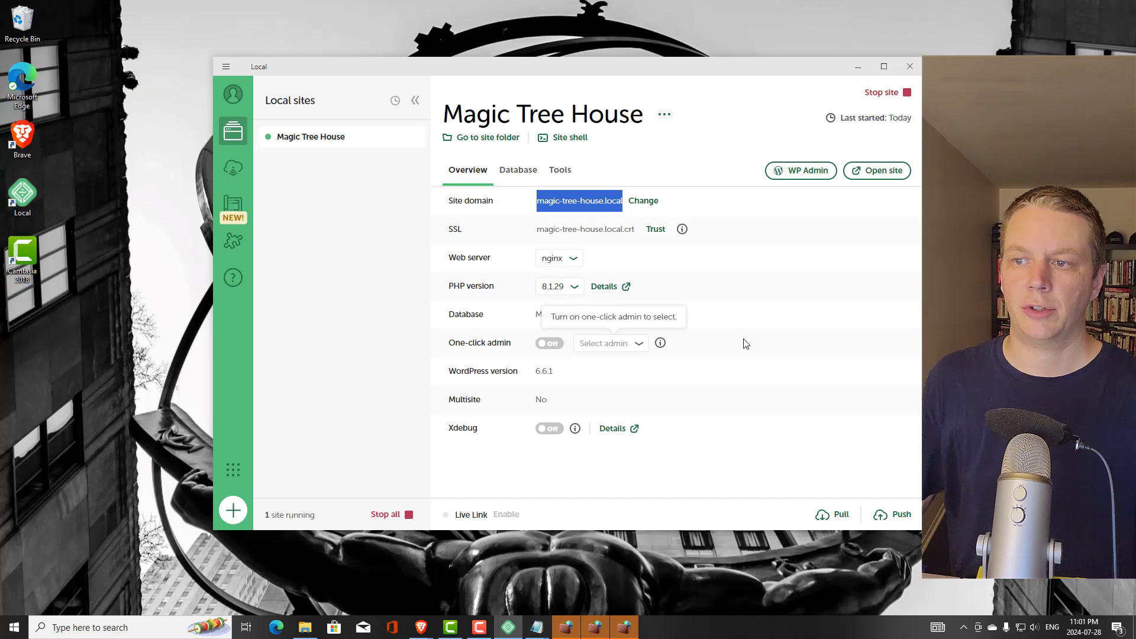
mouse_move(661, 345)
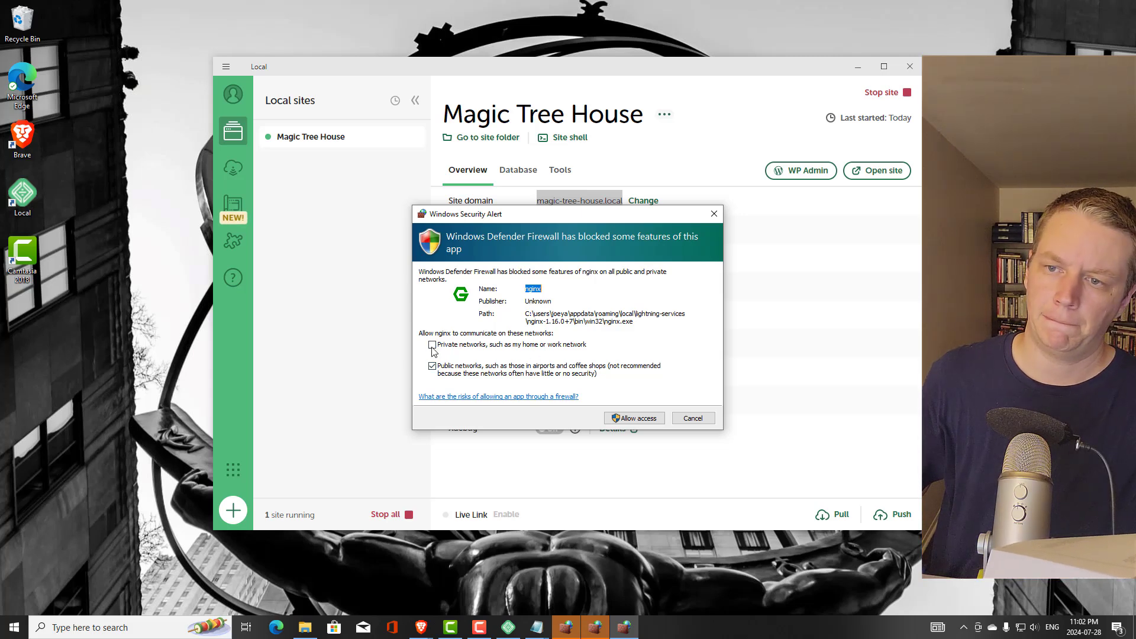
Allow nginx and mailpit through Windows Firewall on private networks only
click(433, 348)
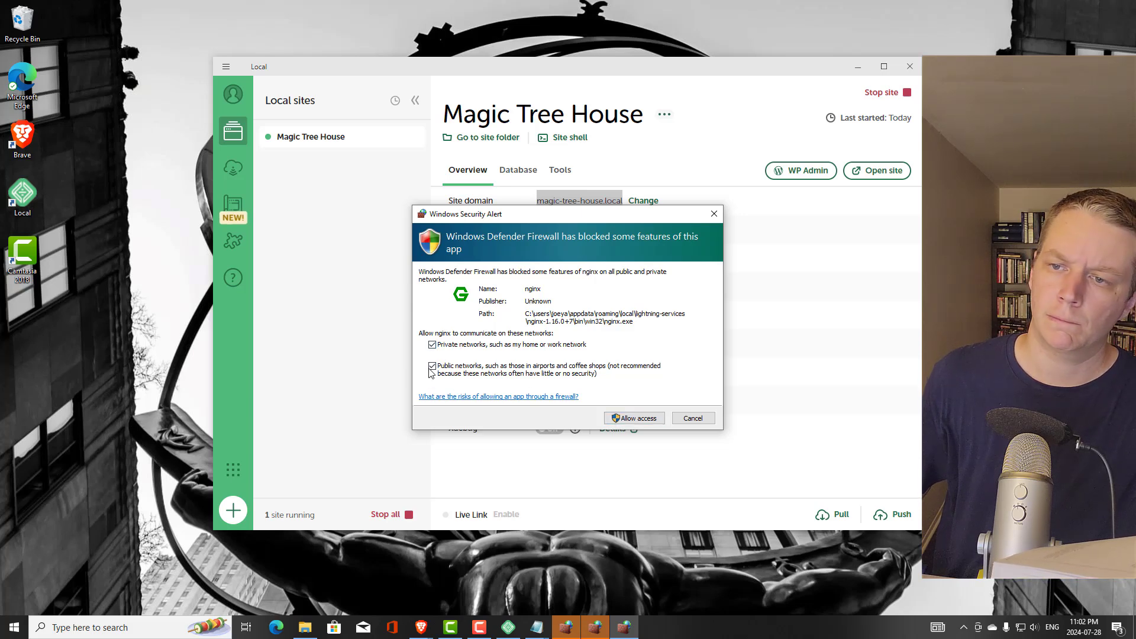
click(638, 418)
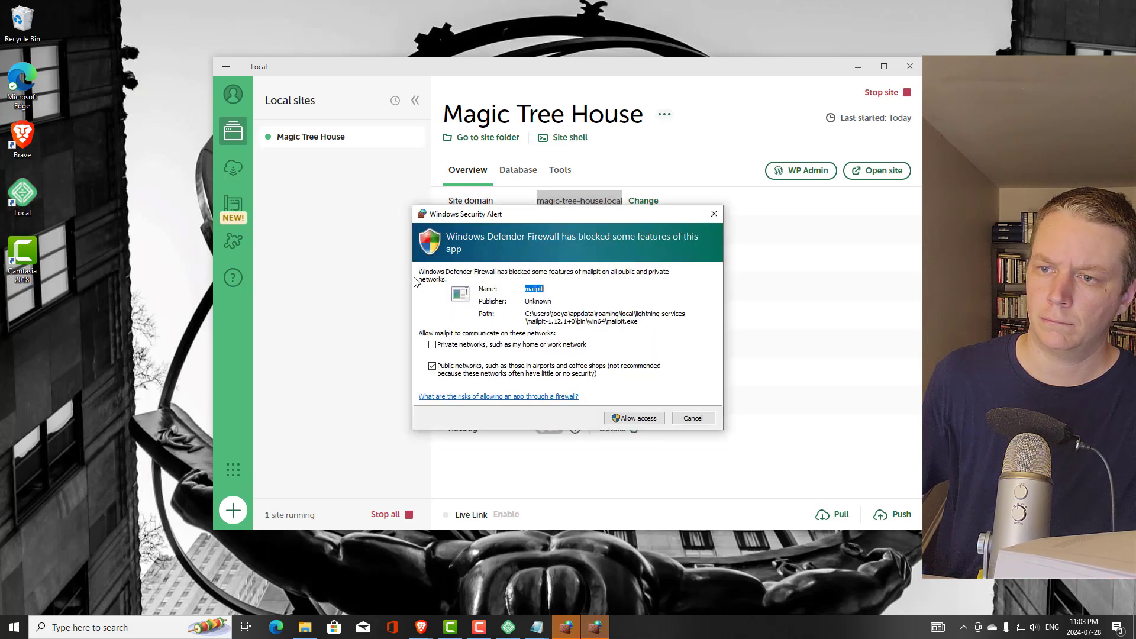
click(432, 344)
click(432, 366)
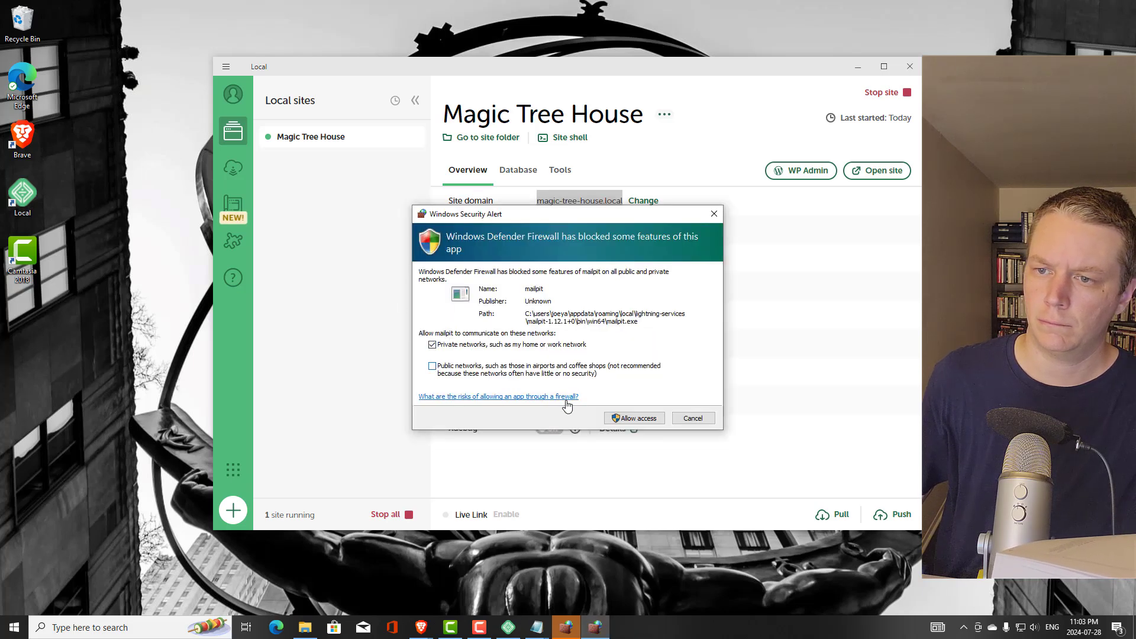
click(639, 421)
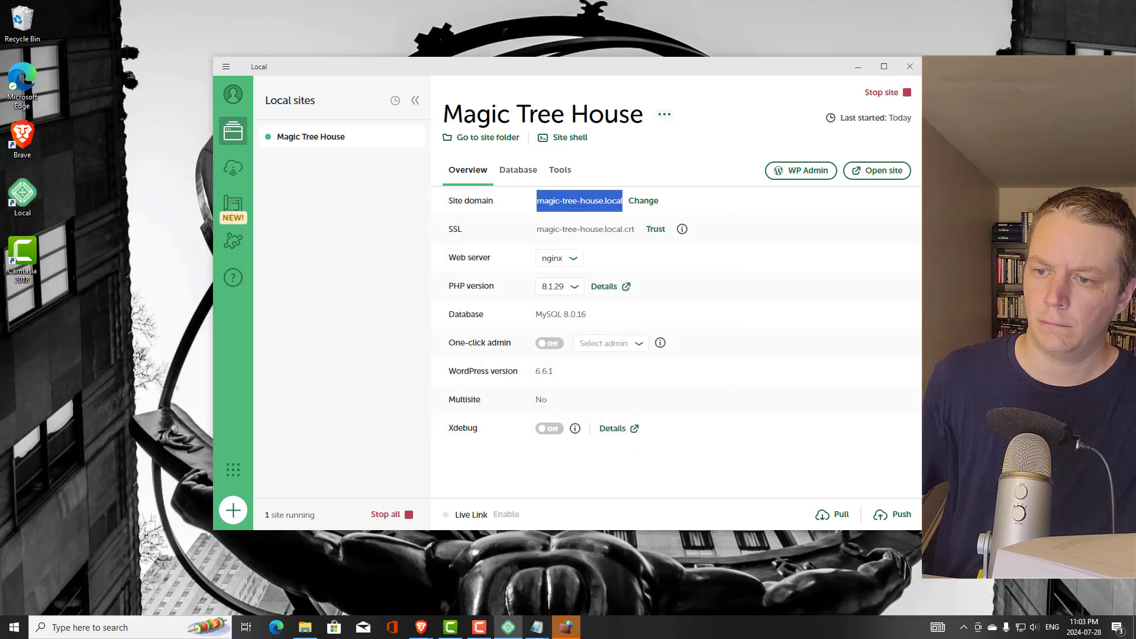
Allow Local through the firewall on private networks, then open the Magic Tree House site
click(568, 628)
click(433, 345)
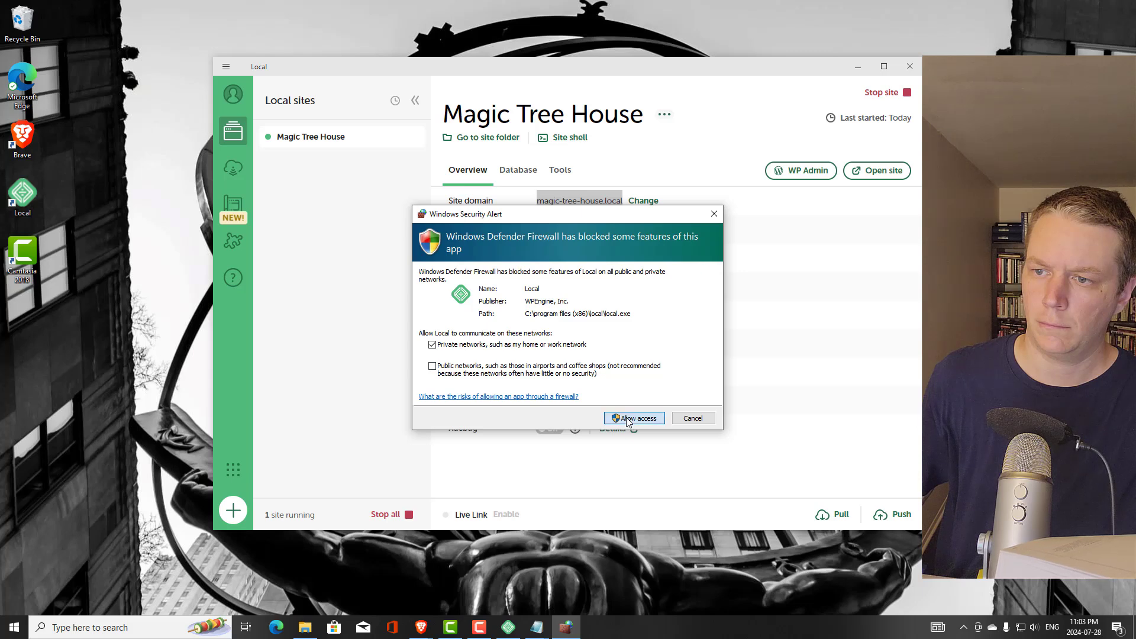
click(645, 418)
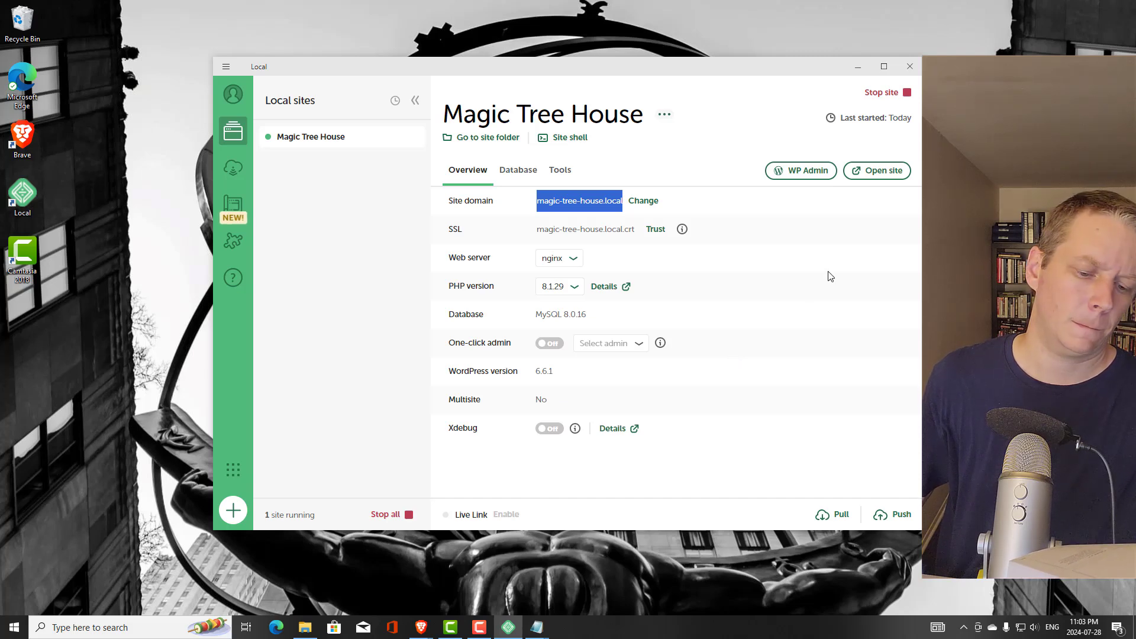
click(871, 175)
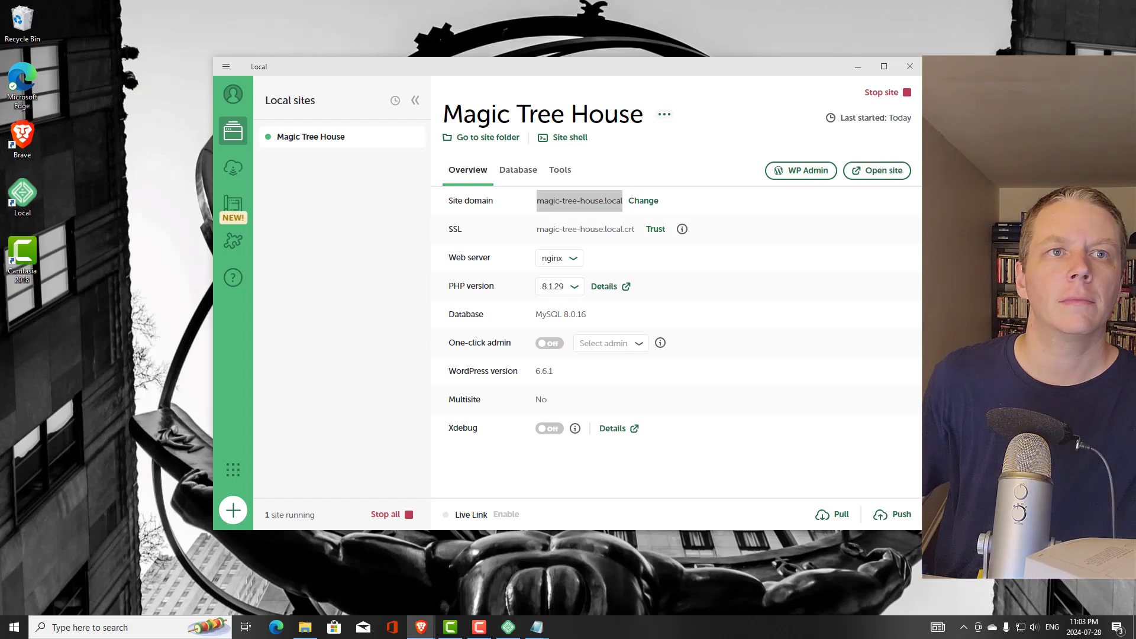
Bring the Brave window showing the magic-tree-house.local homepage into view
drag(0, 0, 323, 2)
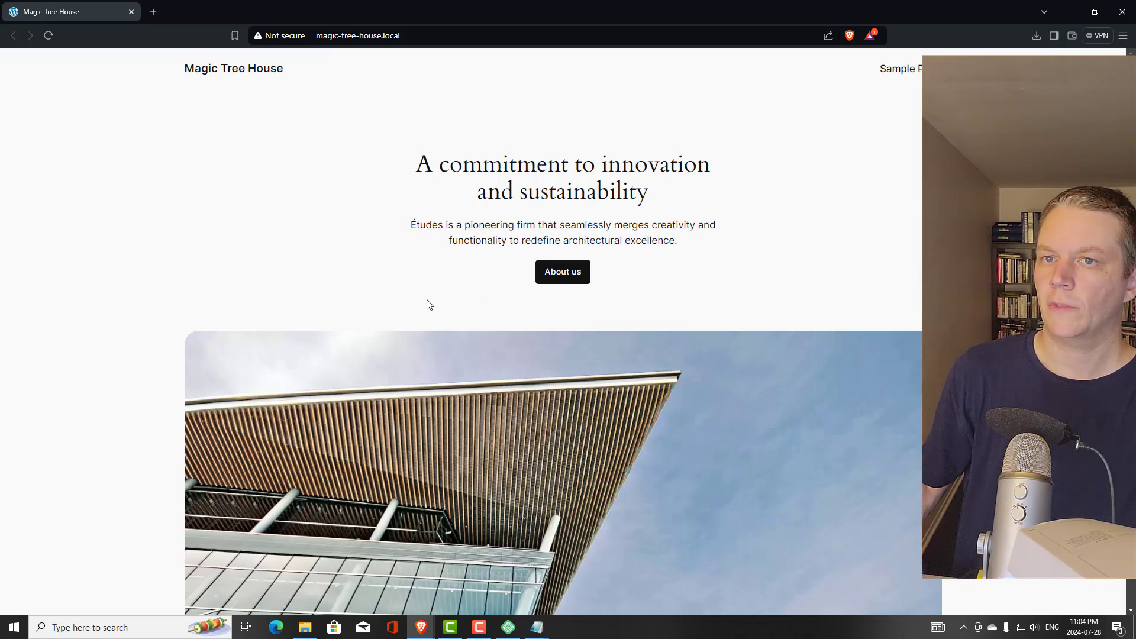
scroll(444, 302, down, 5)
scroll(444, 302, down, 20)
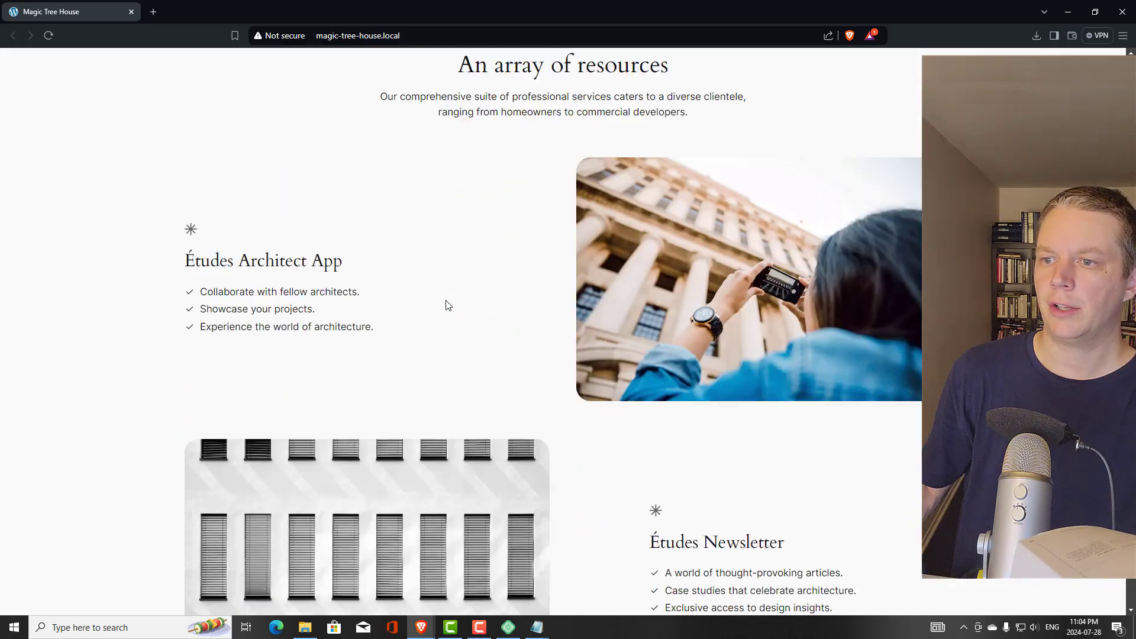
scroll(446, 301, up, 3)
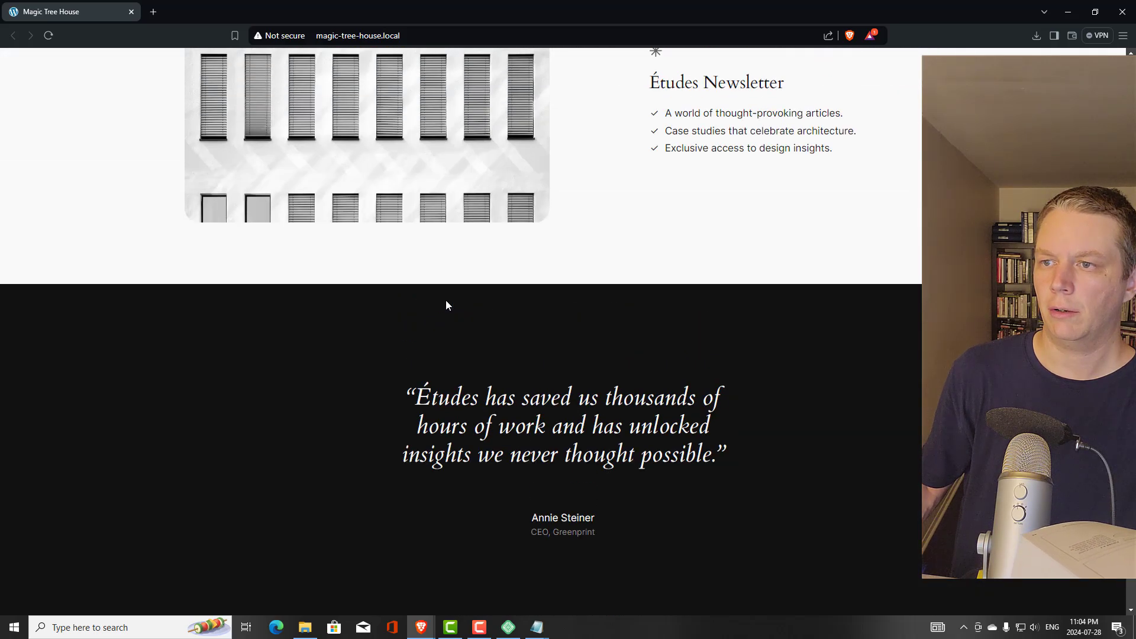
scroll(446, 301, down, 10)
scroll(446, 305, down, 2)
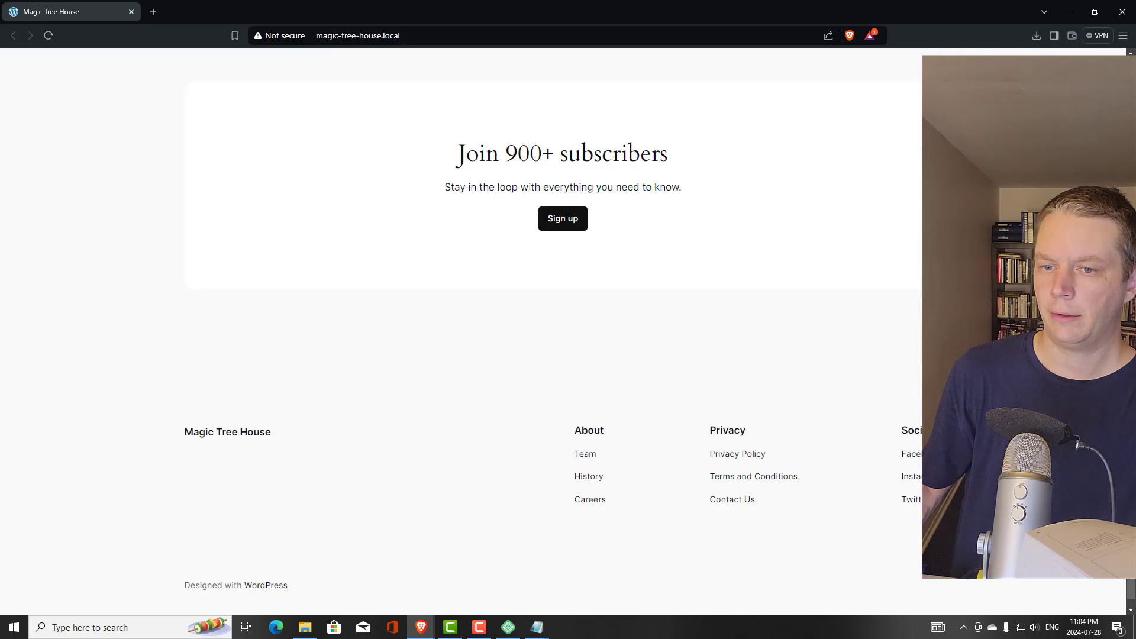
key(Home)
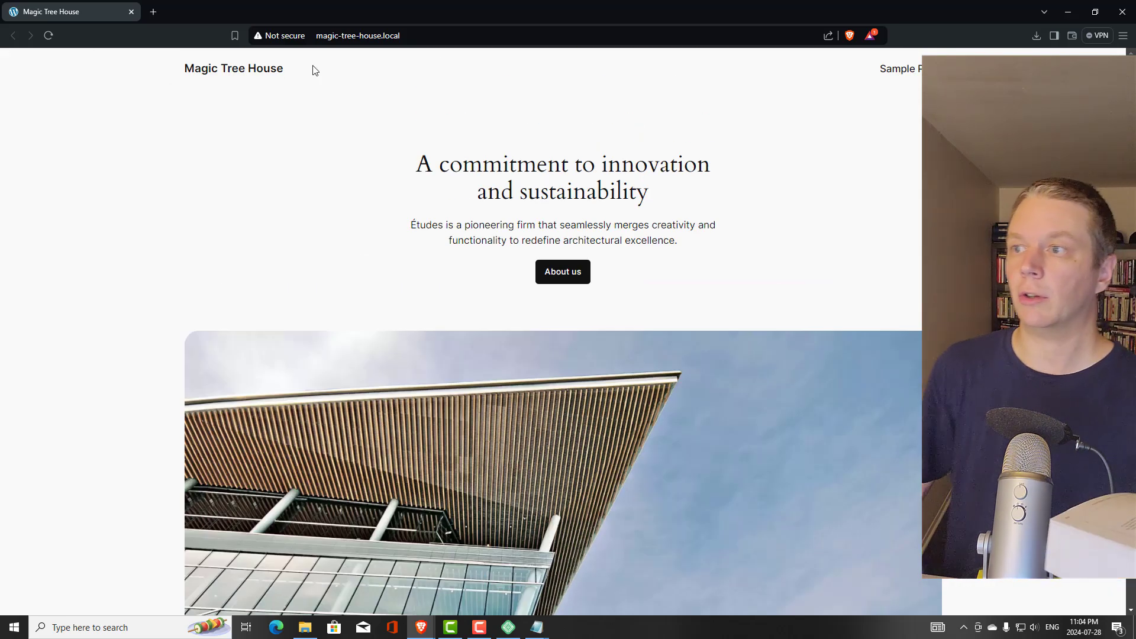
Close the old browser view and maximize the magic-tree-house.local login page in Brave
click(131, 13)
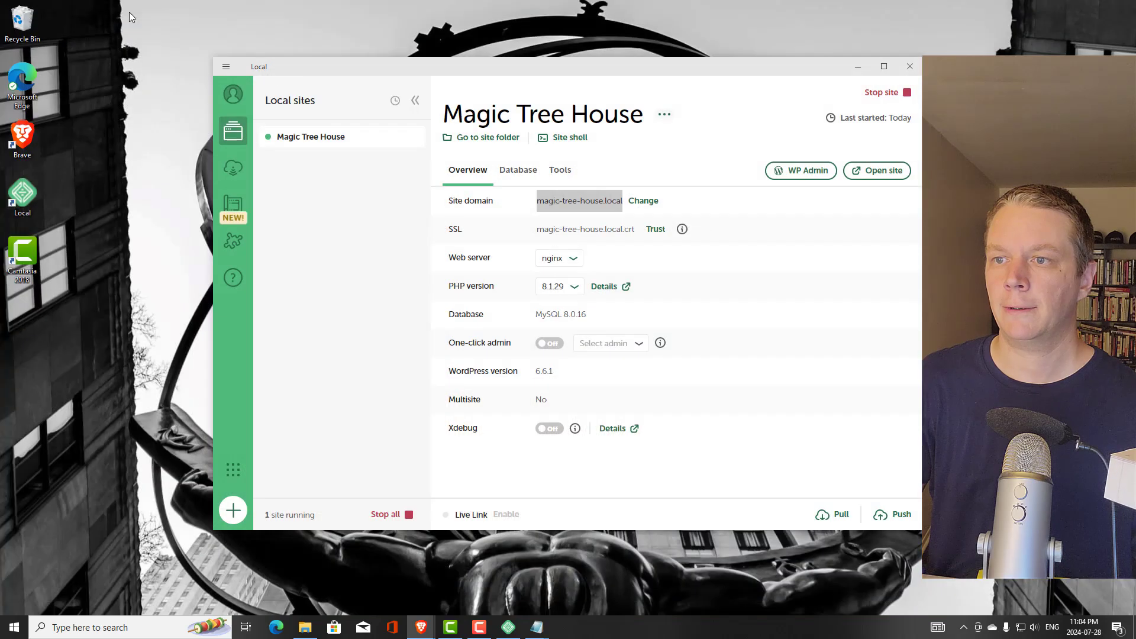
double_click(253, 52)
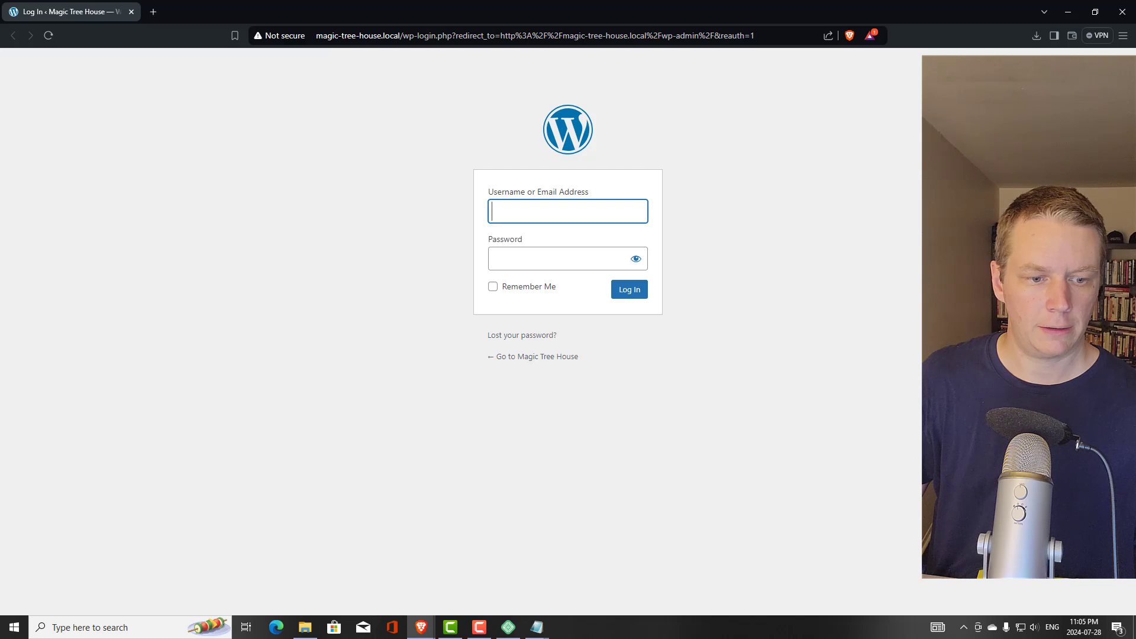
Paste the saved username and password from Notepad into the login form and log in
key(alt+Tab)
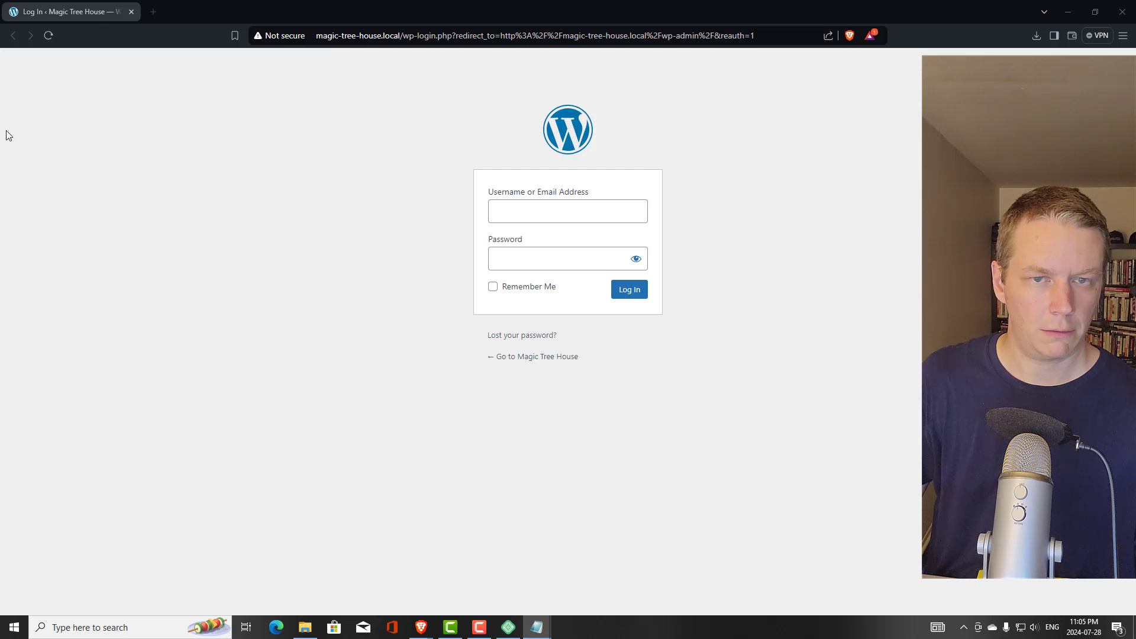
click(593, 210)
right_click(591, 211)
click(638, 319)
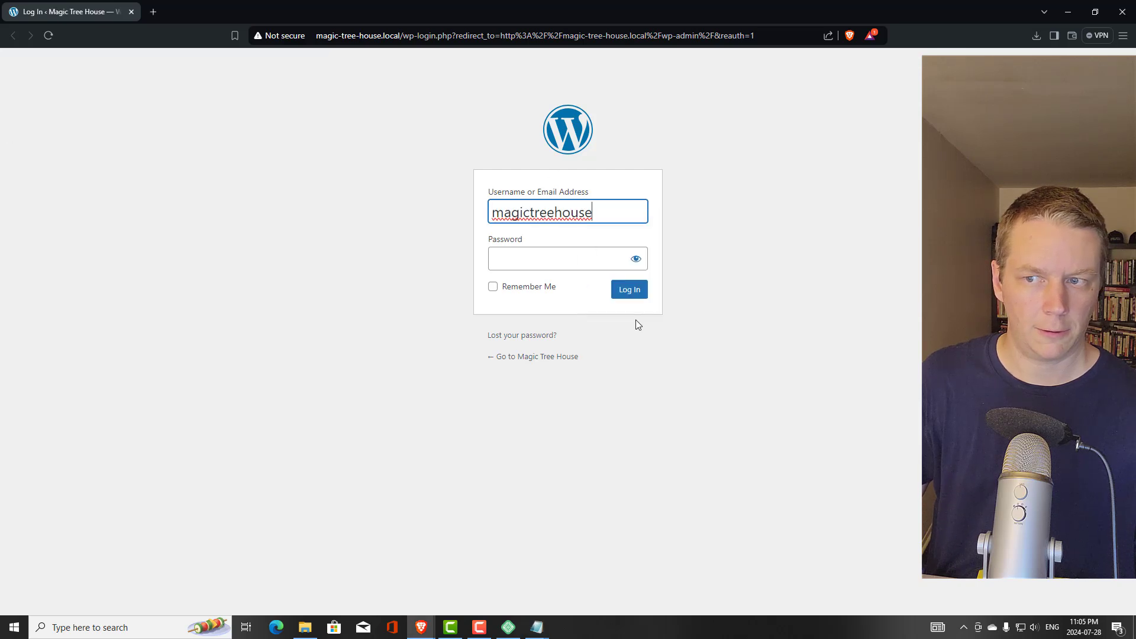
key(alt+Tab)
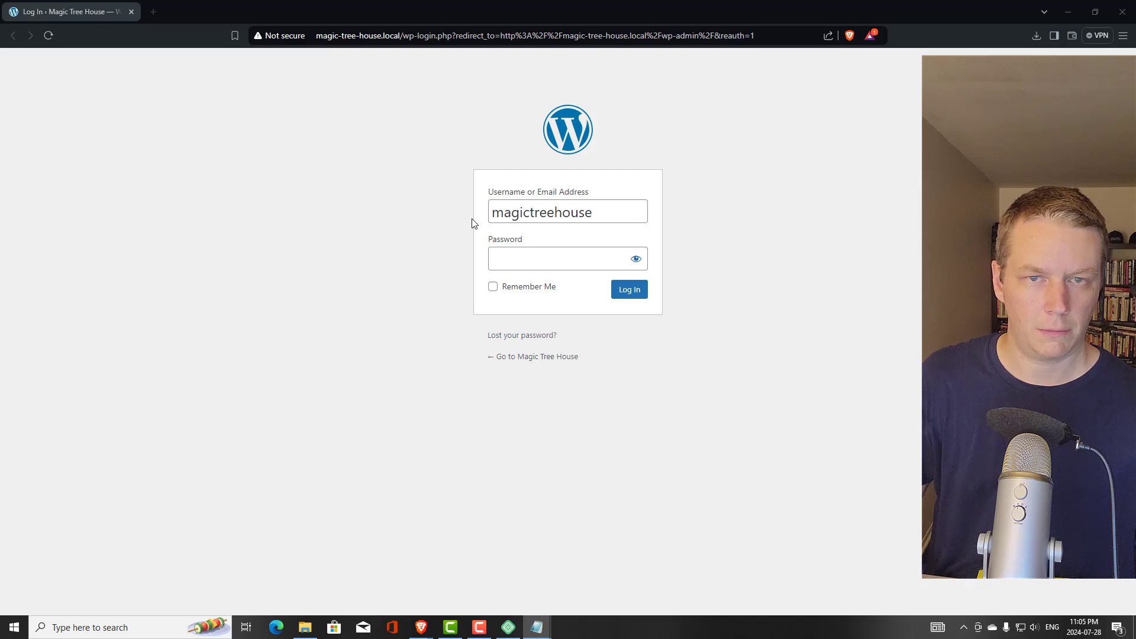
click(586, 256)
right_click(584, 259)
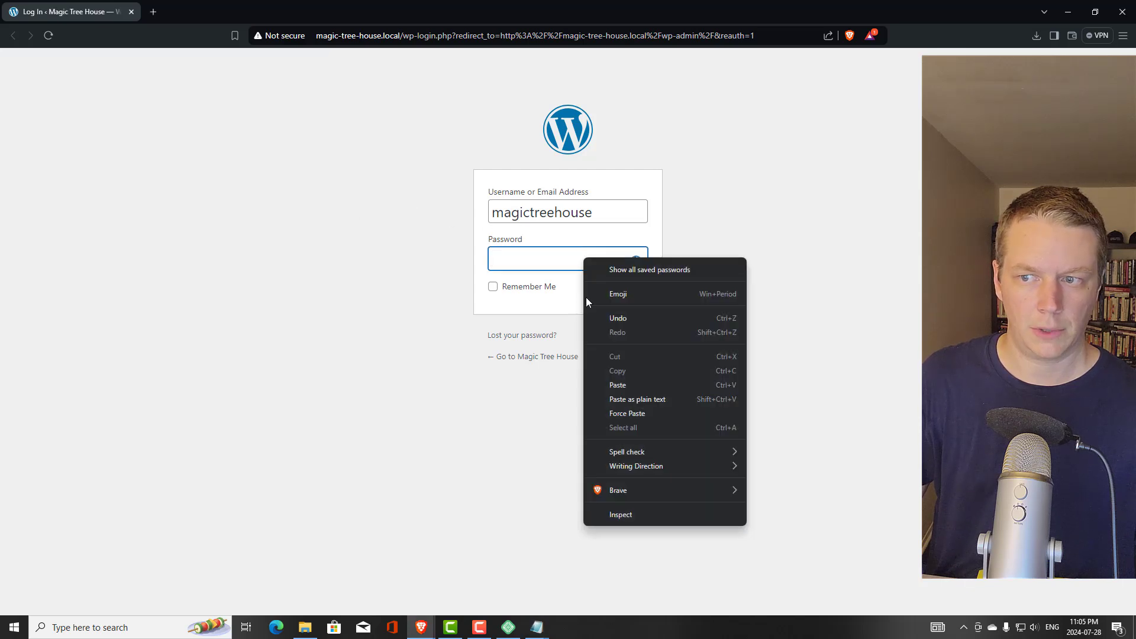
click(621, 385)
click(629, 290)
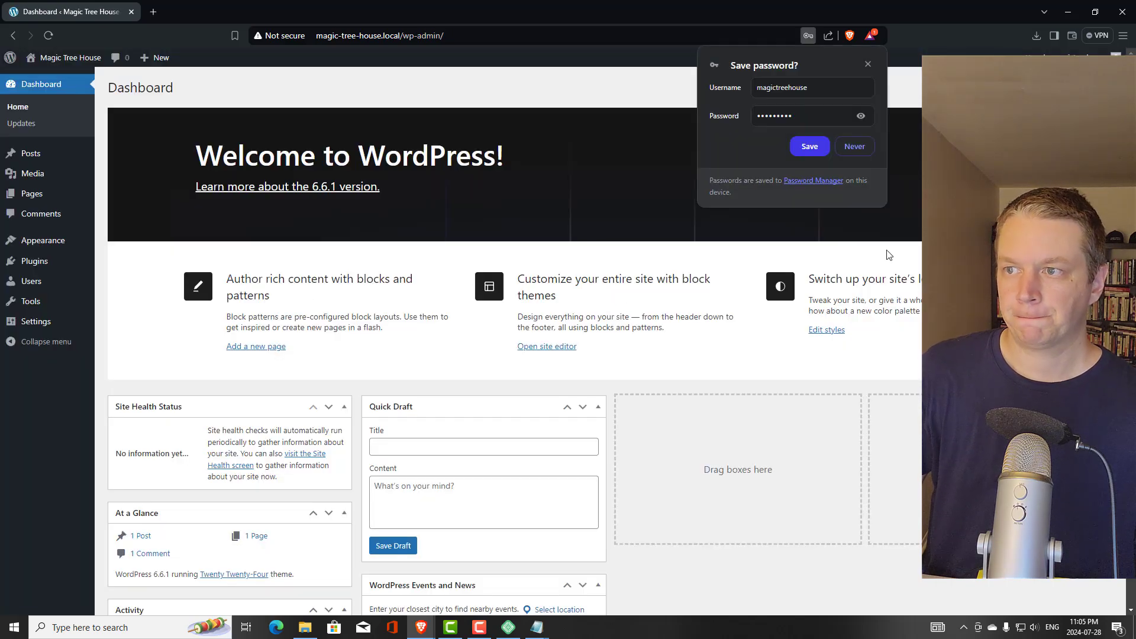
Save the admin password in Brave, check Local, then return to the WordPress Dashboard
click(805, 148)
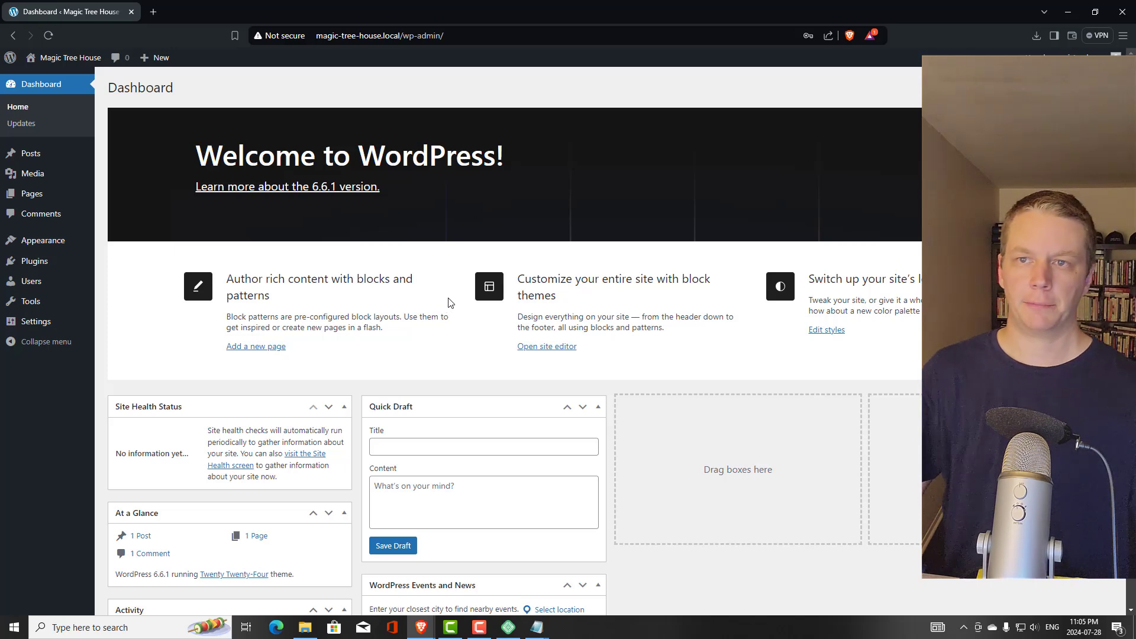
click(510, 630)
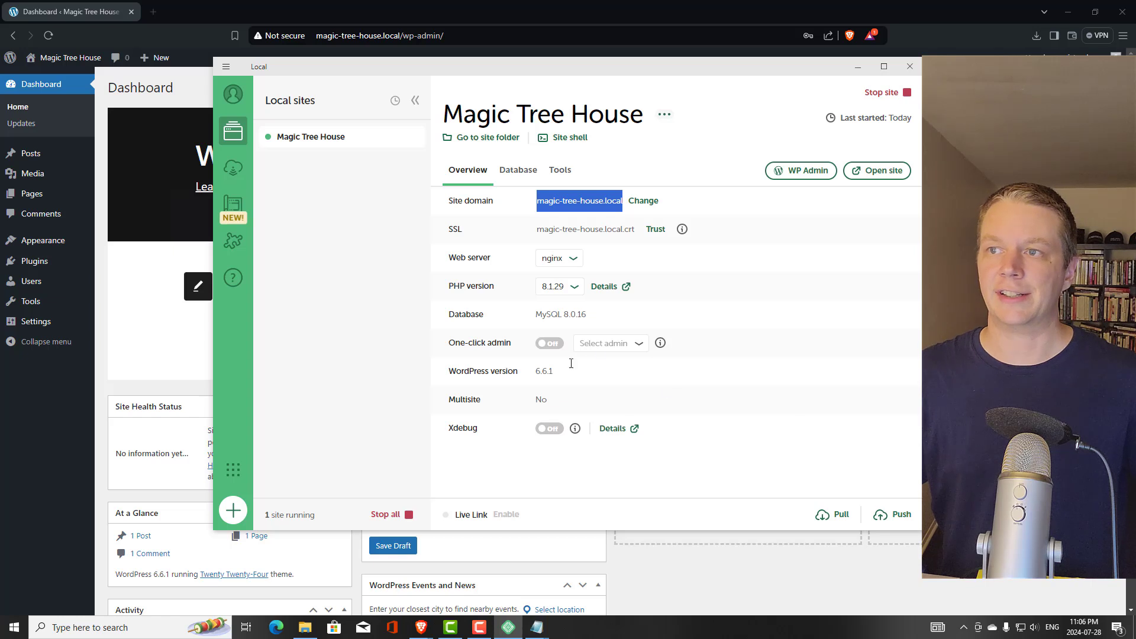
click(552, 10)
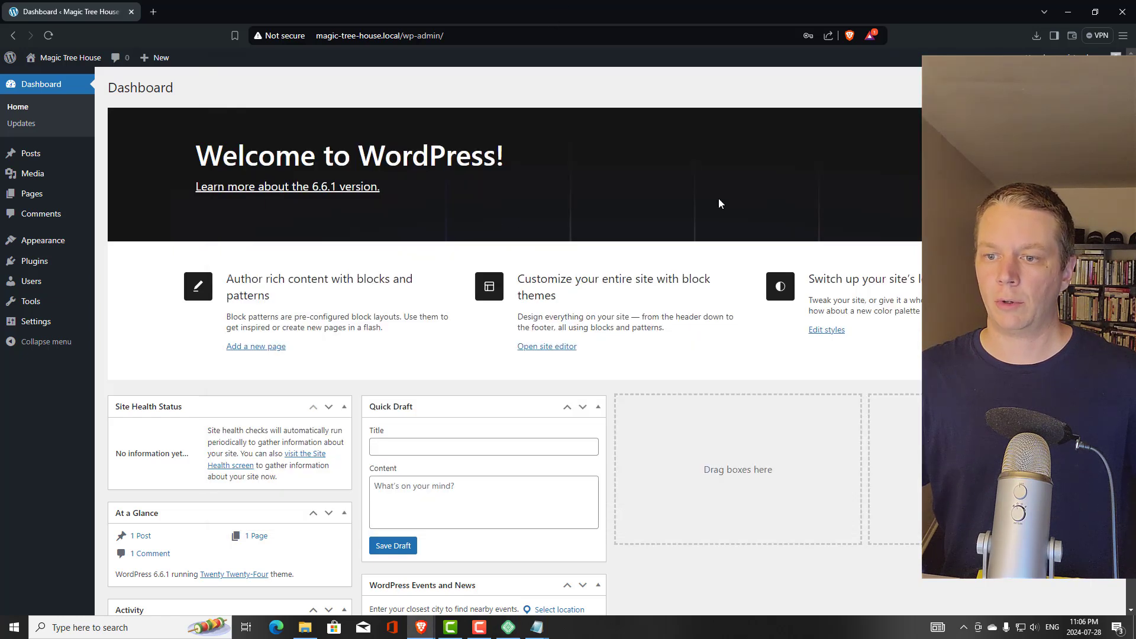
Install Classic Editor from Plugins > Add New Plugin and activate it
click(37, 261)
click(198, 87)
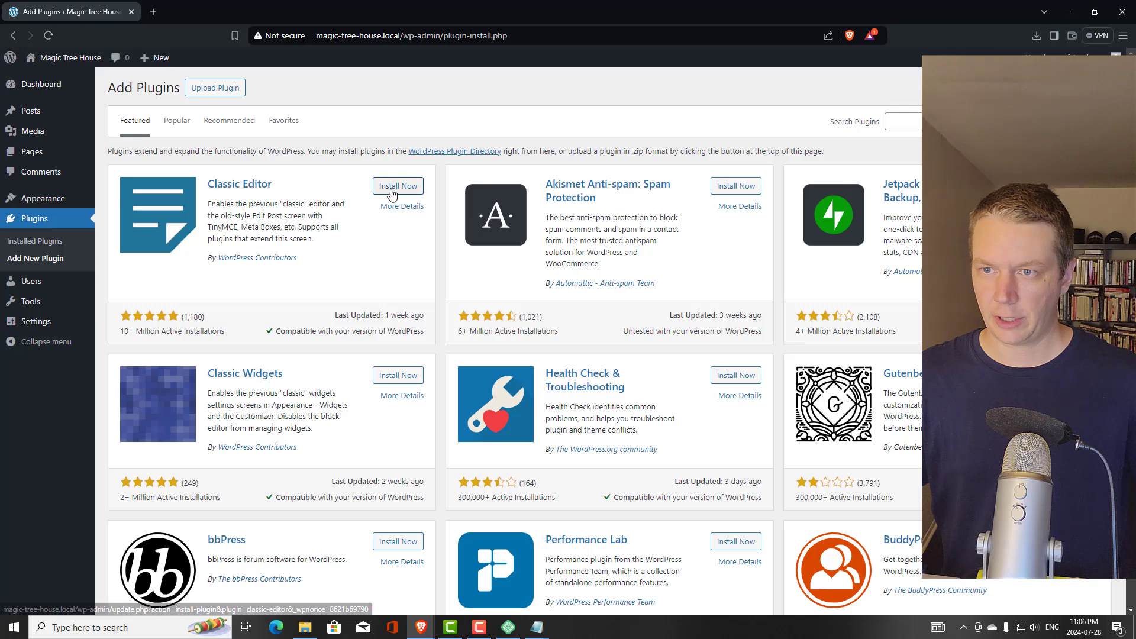
click(392, 189)
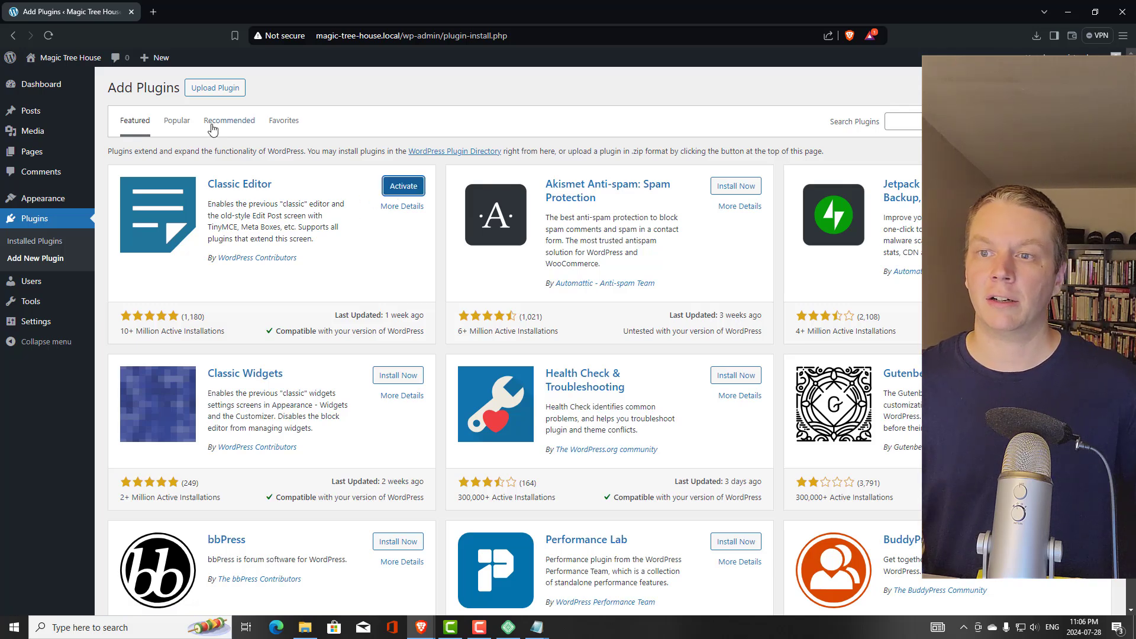
click(398, 188)
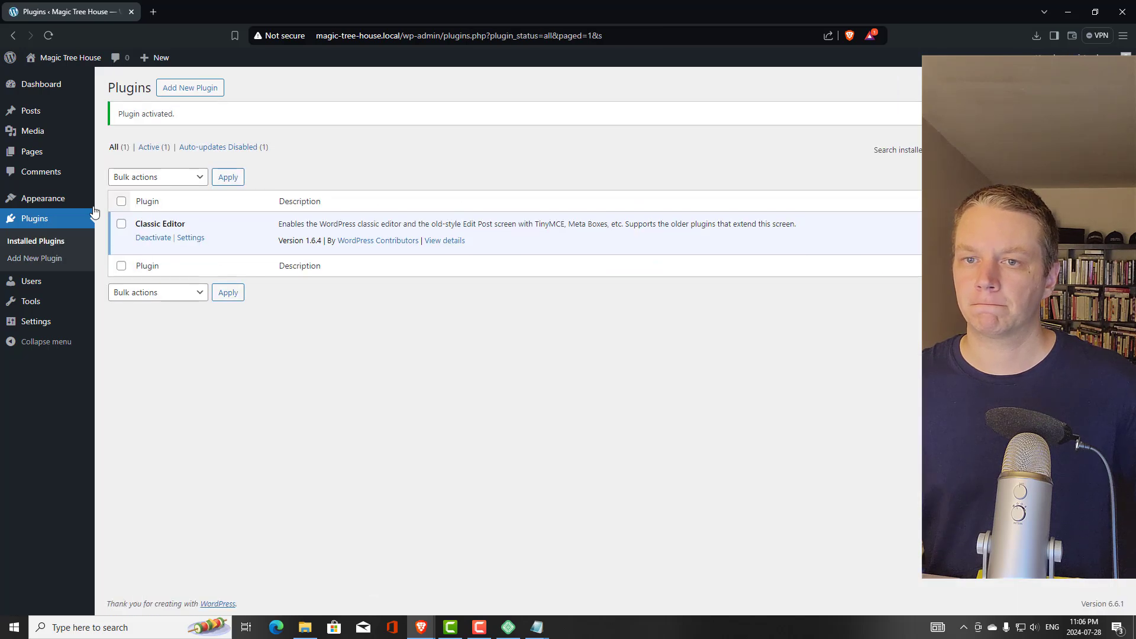
Open a new post in the classic editor, then deactivate Classic Editor and return to Posts
click(31, 110)
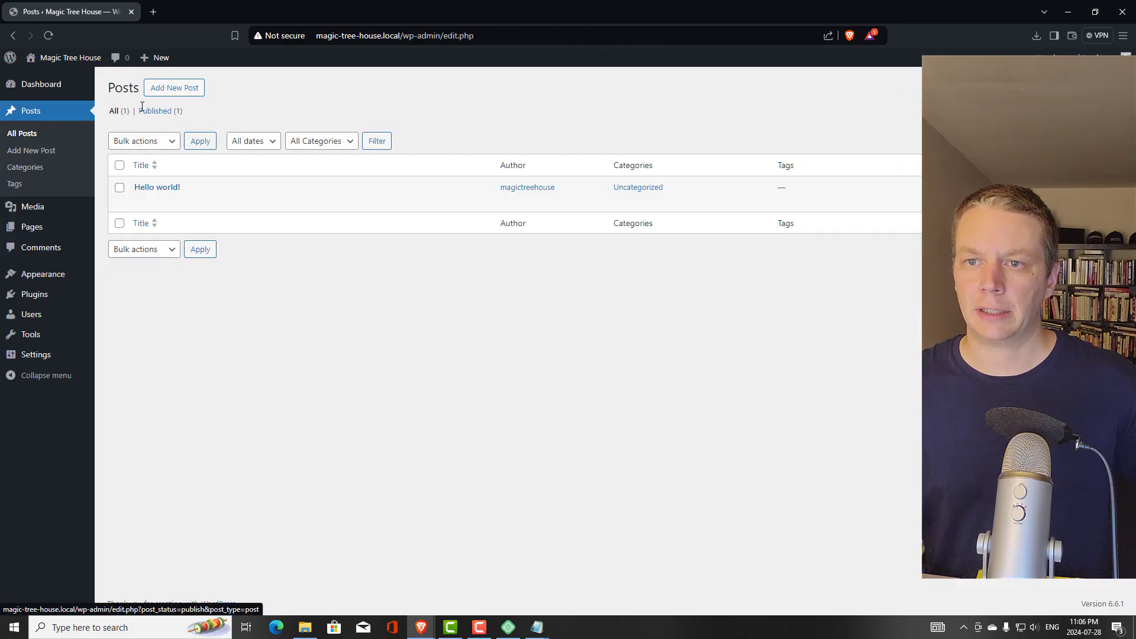
click(177, 89)
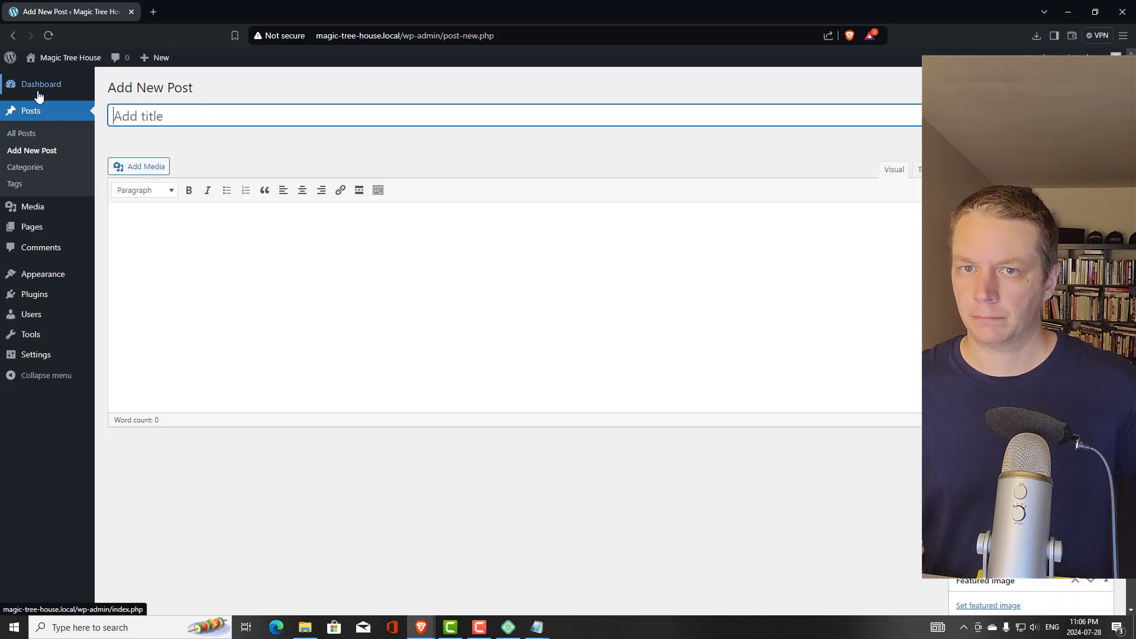
click(29, 299)
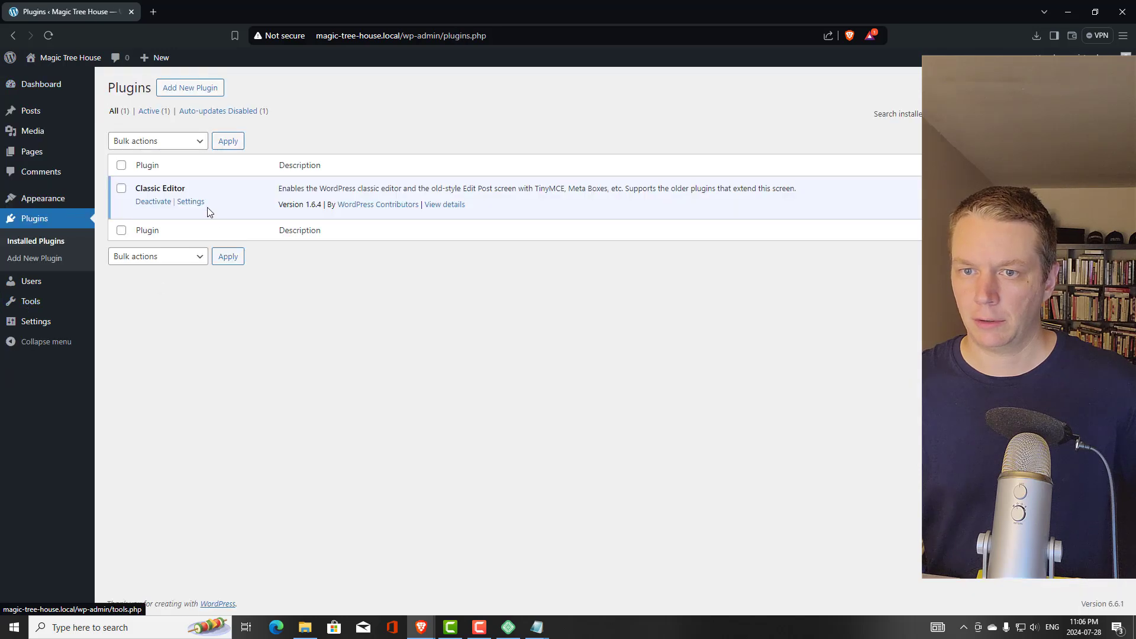
click(154, 203)
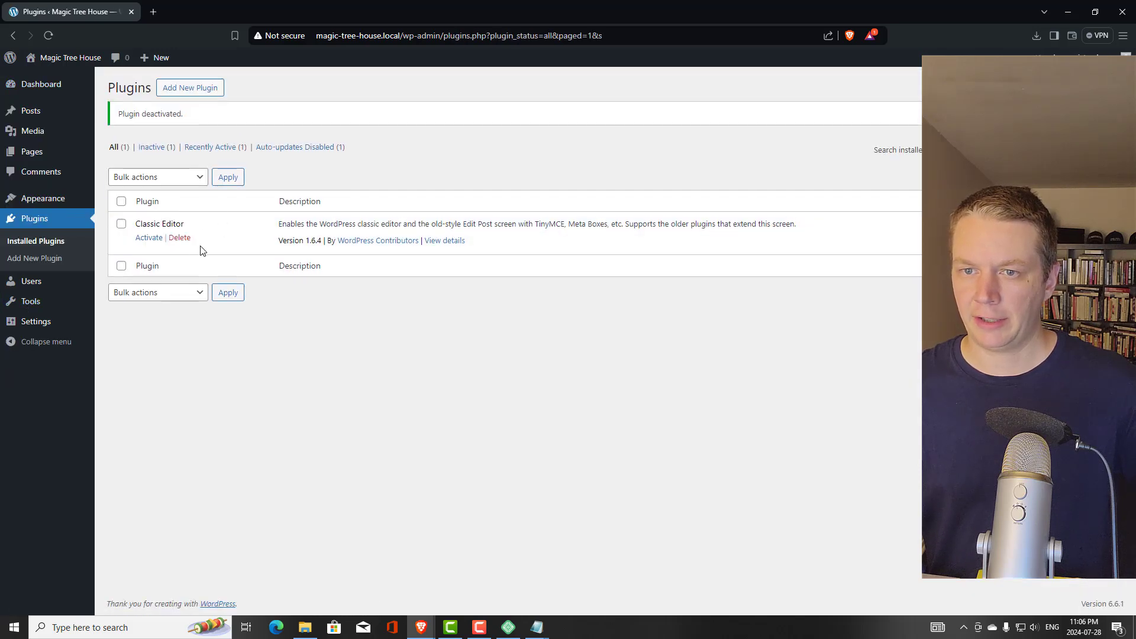
click(37, 116)
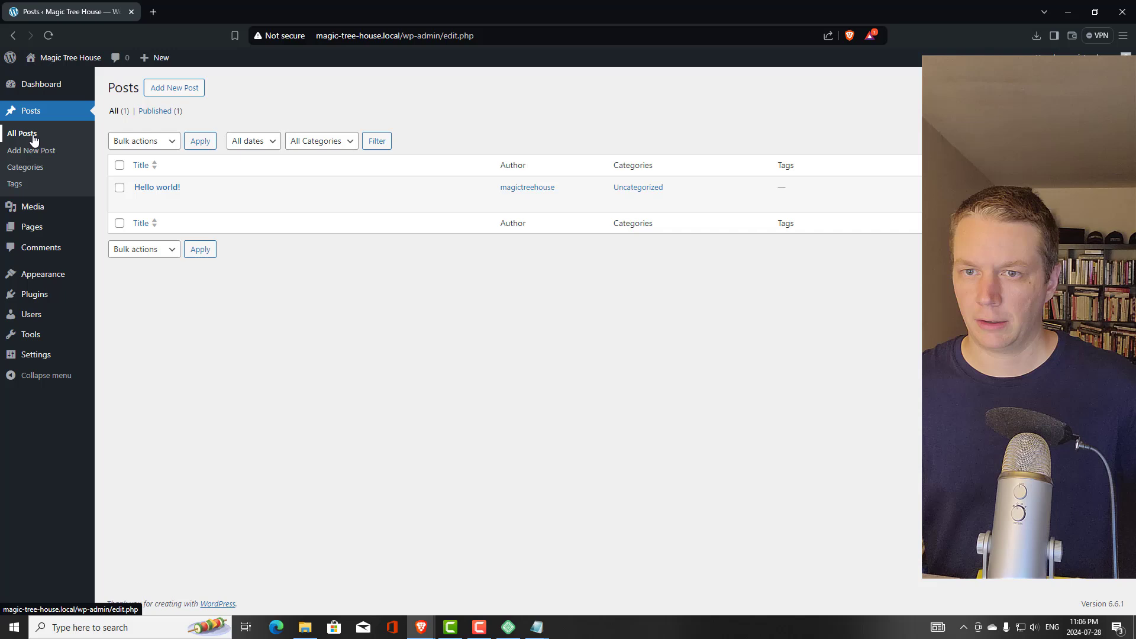
click(156, 90)
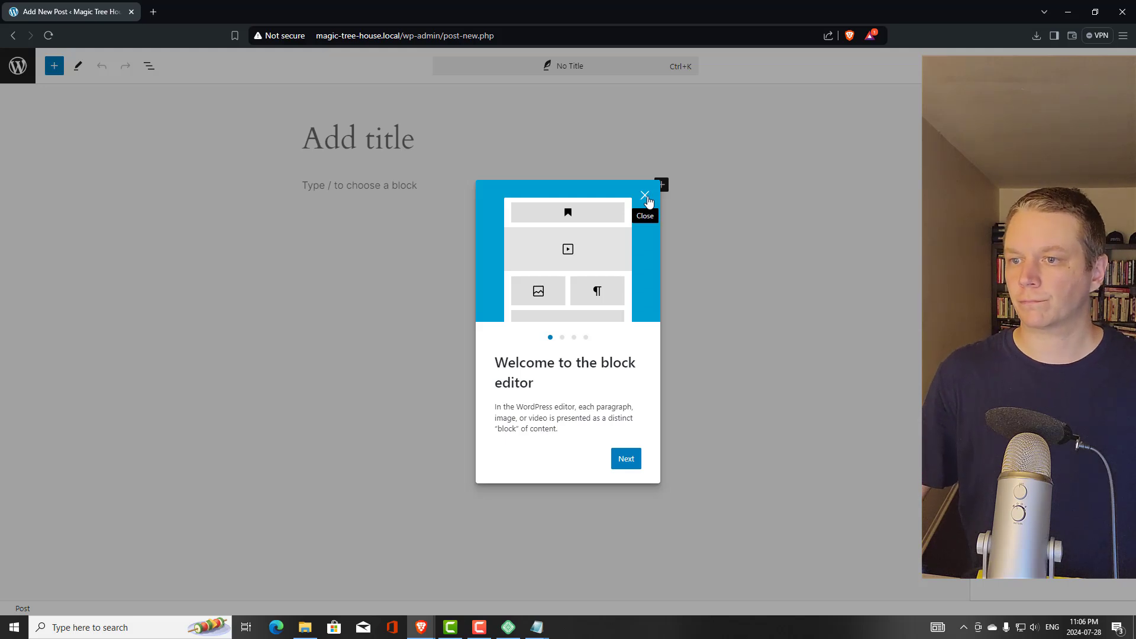
click(644, 196)
click(13, 62)
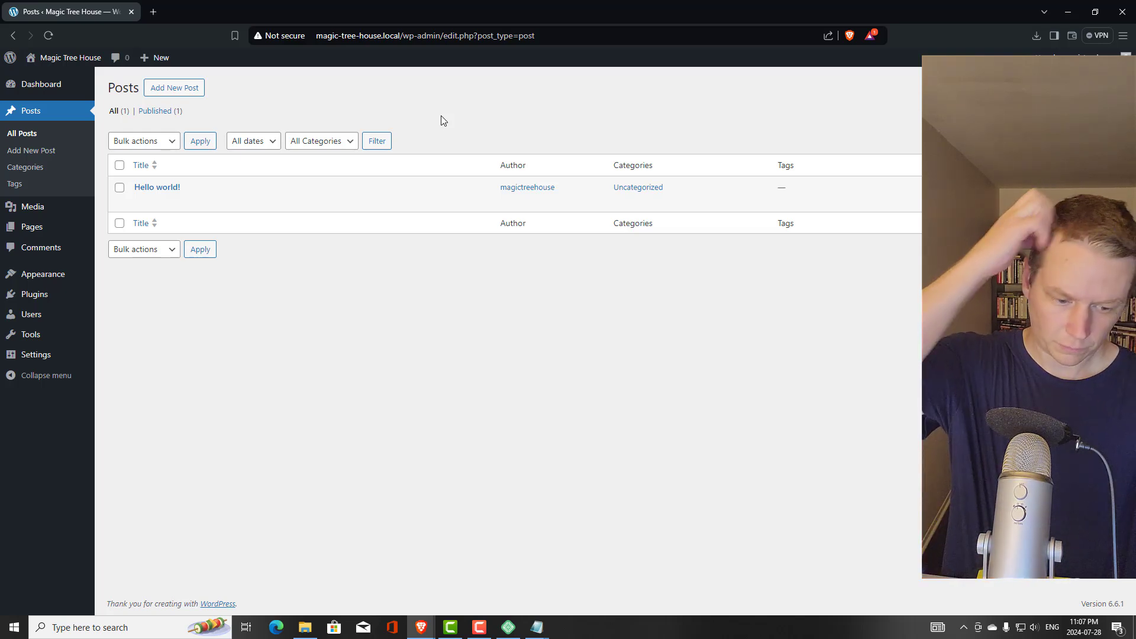
Bring Local in front of the browser, showing the Magic Tree House overview
click(509, 627)
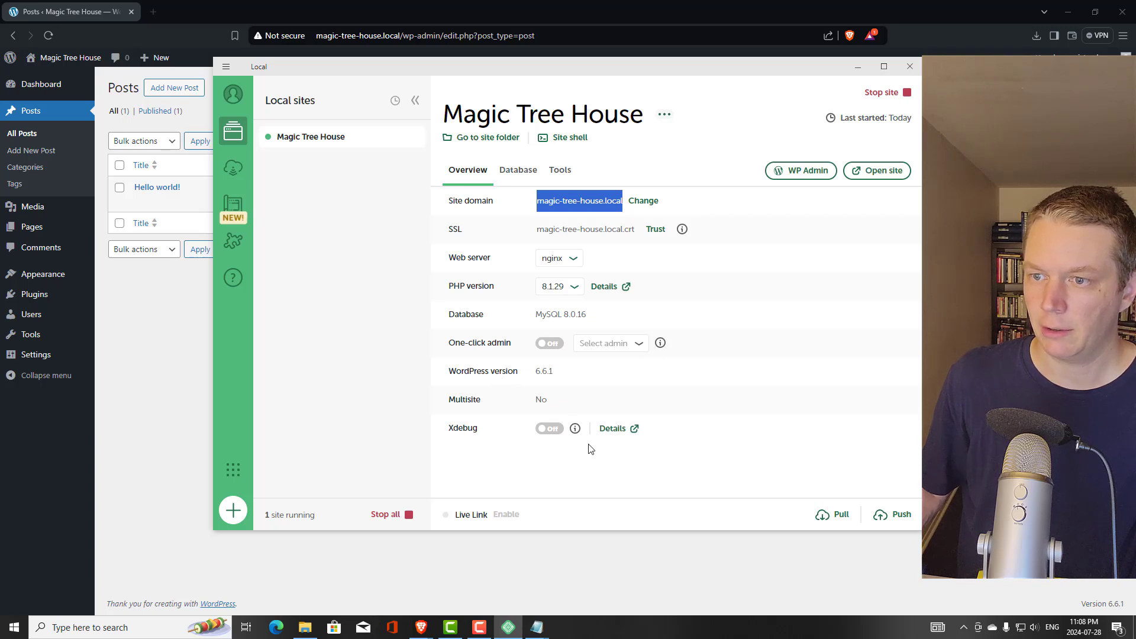
Browse the Database and Tools tabs, Live Links and Mailpit, and collapse then re-expand the sites panel
click(508, 175)
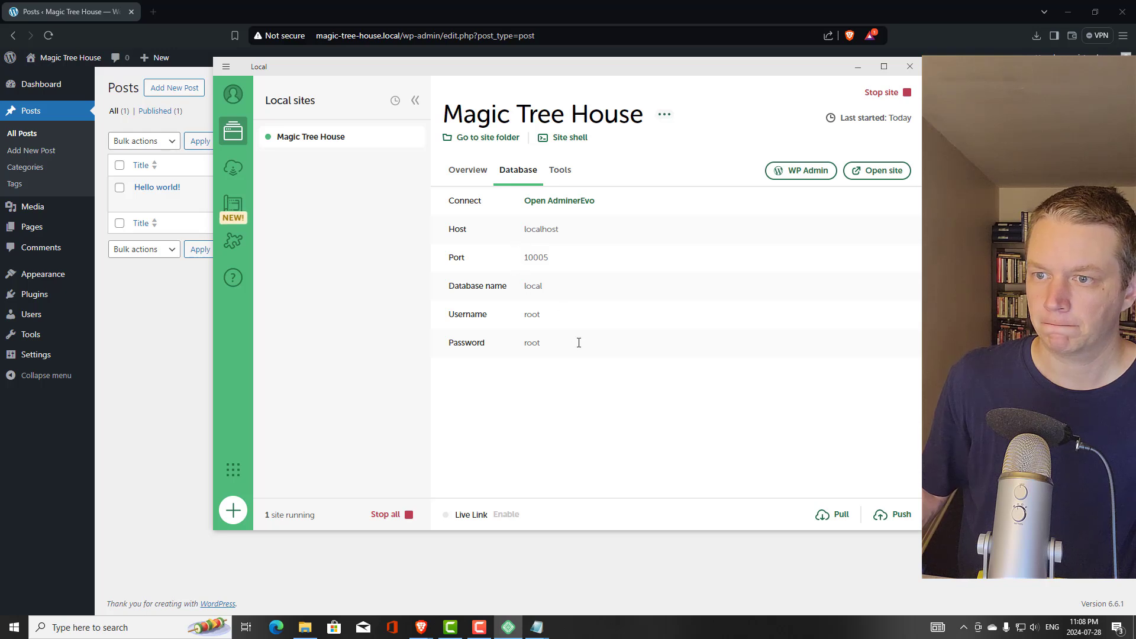
click(561, 176)
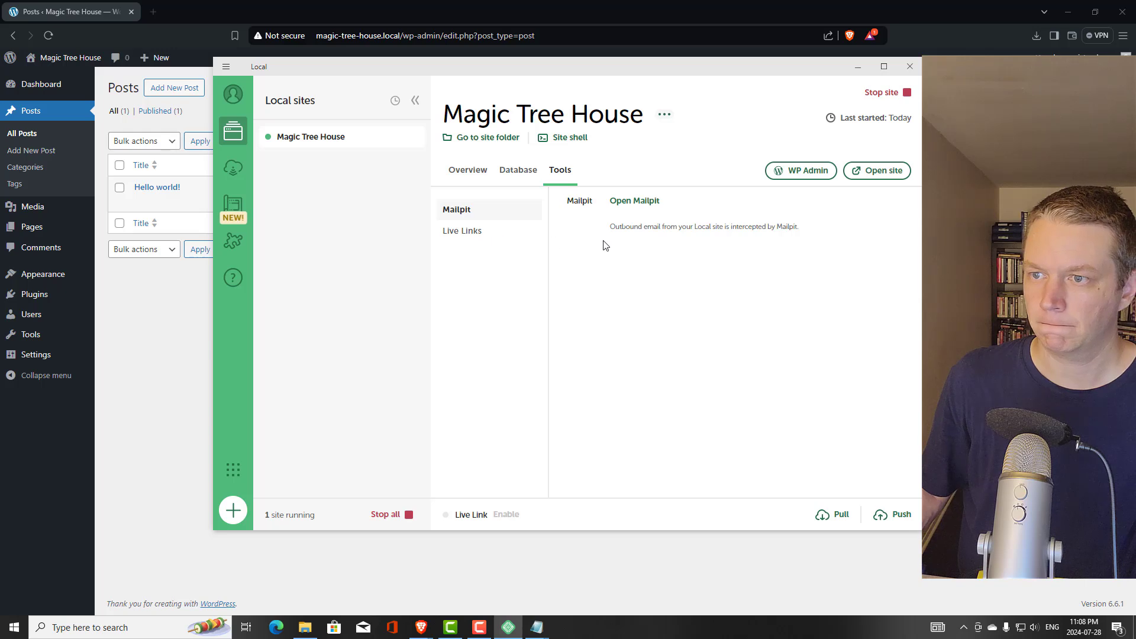
click(478, 236)
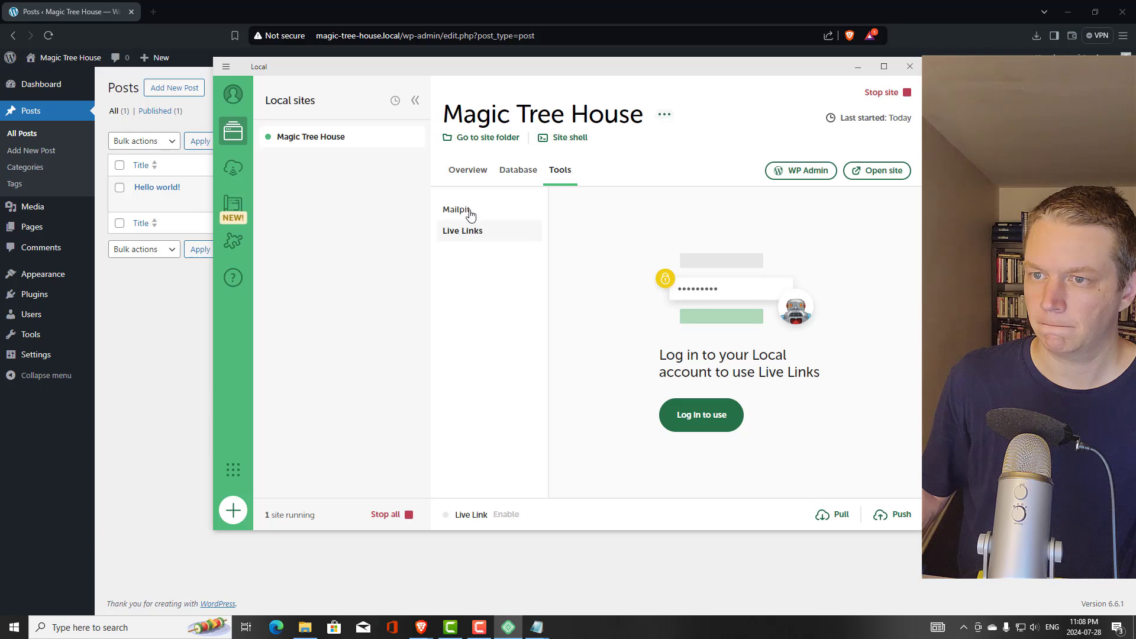
click(462, 212)
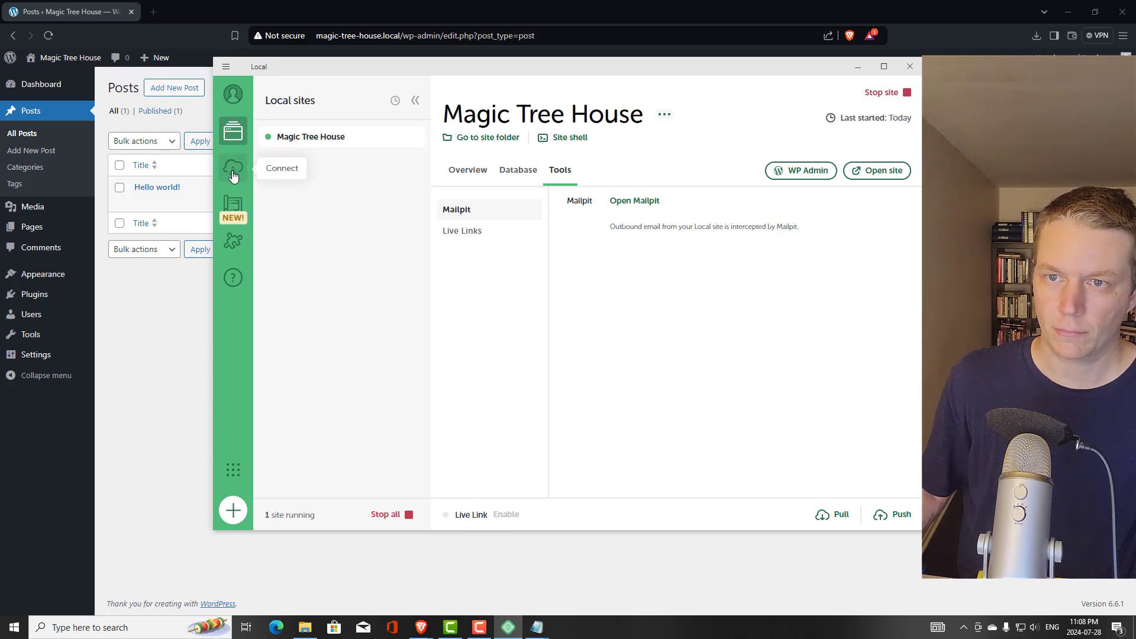
click(414, 100)
click(264, 101)
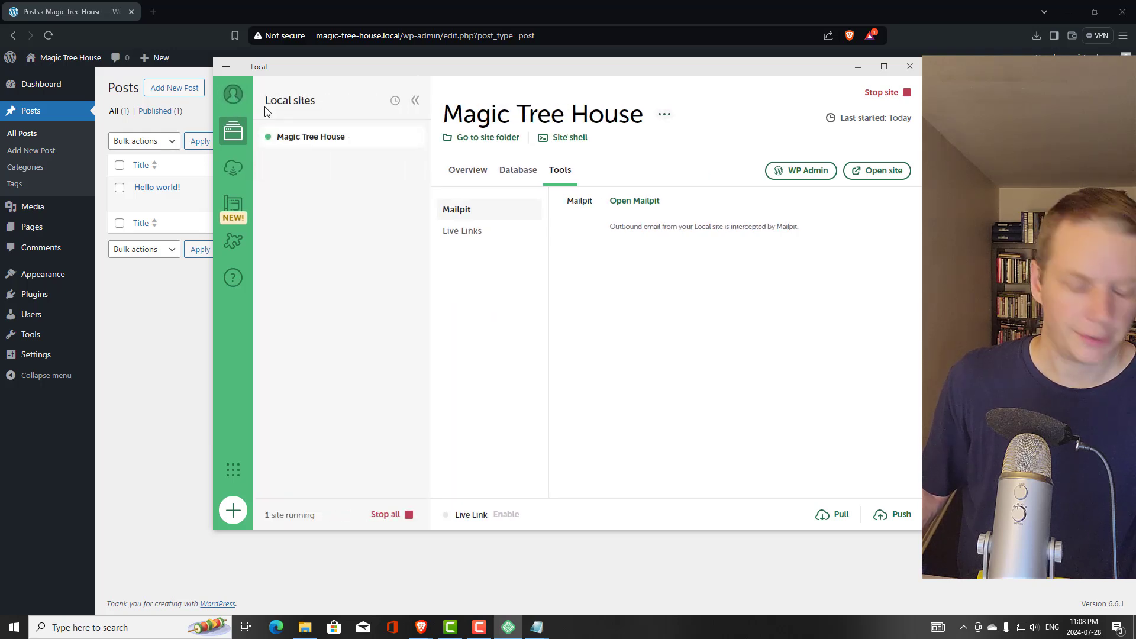
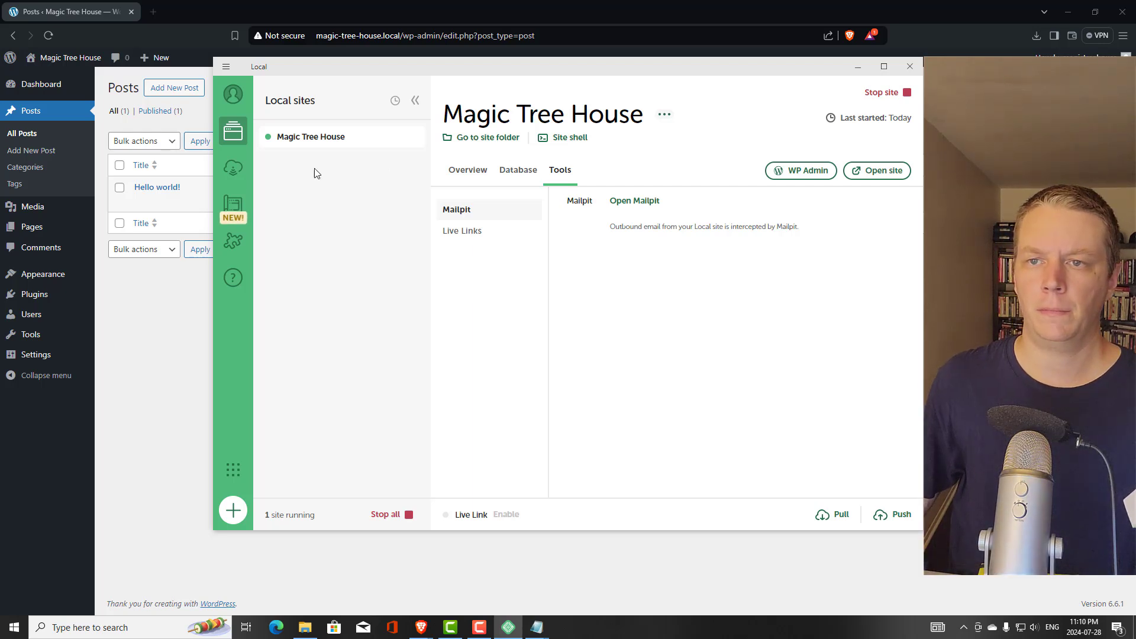
Show the Magic Tree House overview and open its site folder in File Explorer
click(314, 139)
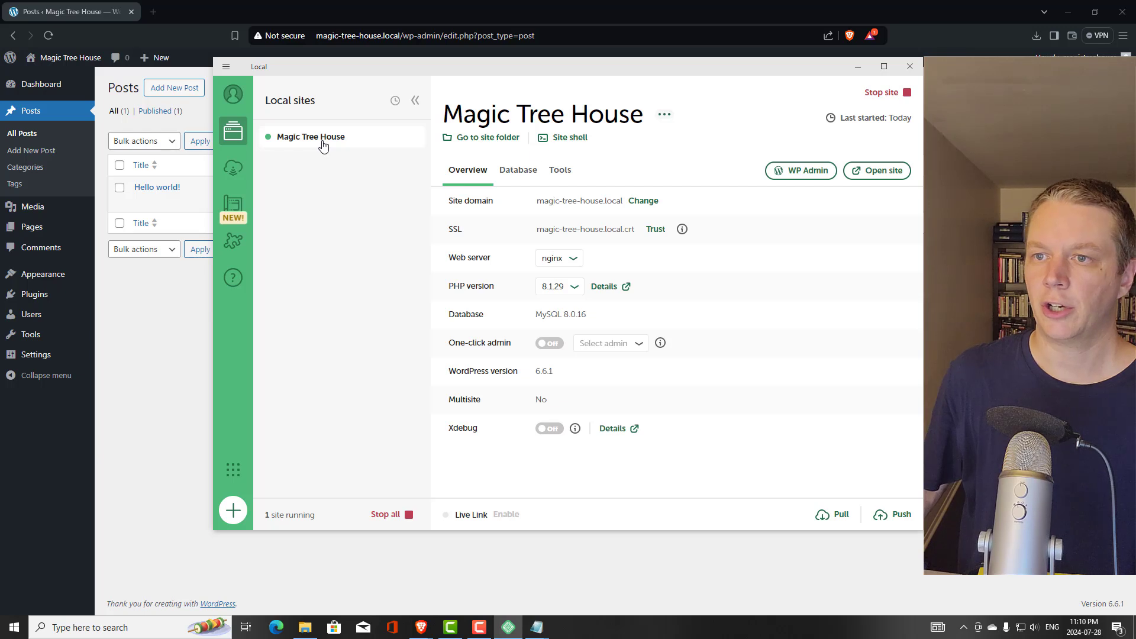
click(487, 141)
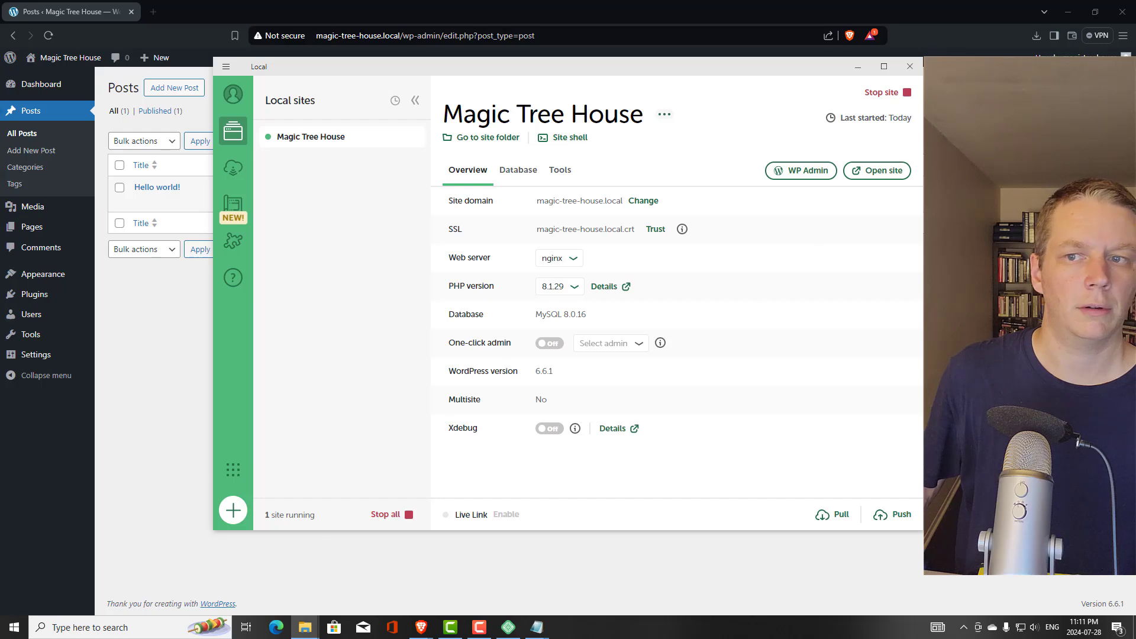
click(305, 627)
Move the magic-tree-house folder window, which lists app, conf and logs, down and right
drag(540, 115, 566, 138)
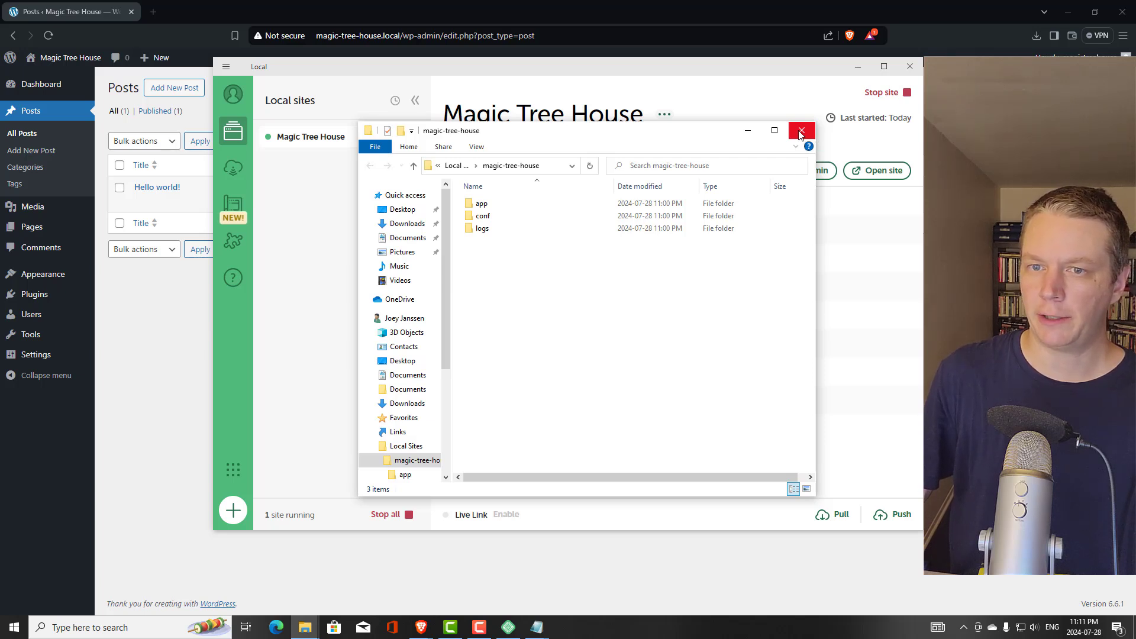
Close the site folder window to return to Local's Magic Tree House overview
click(801, 131)
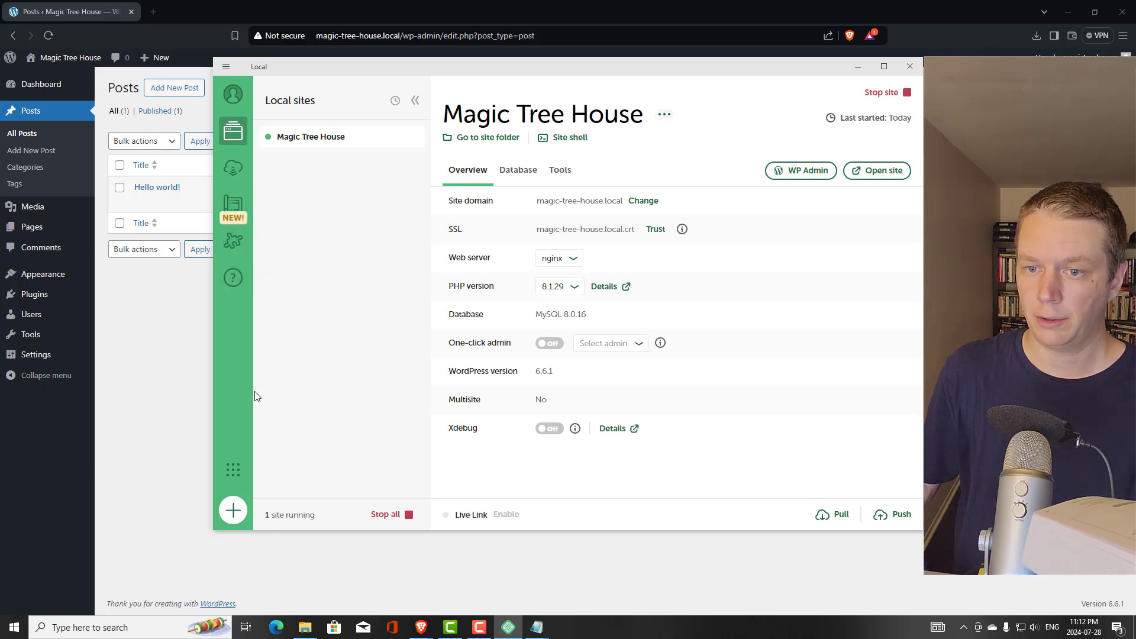
click(233, 510)
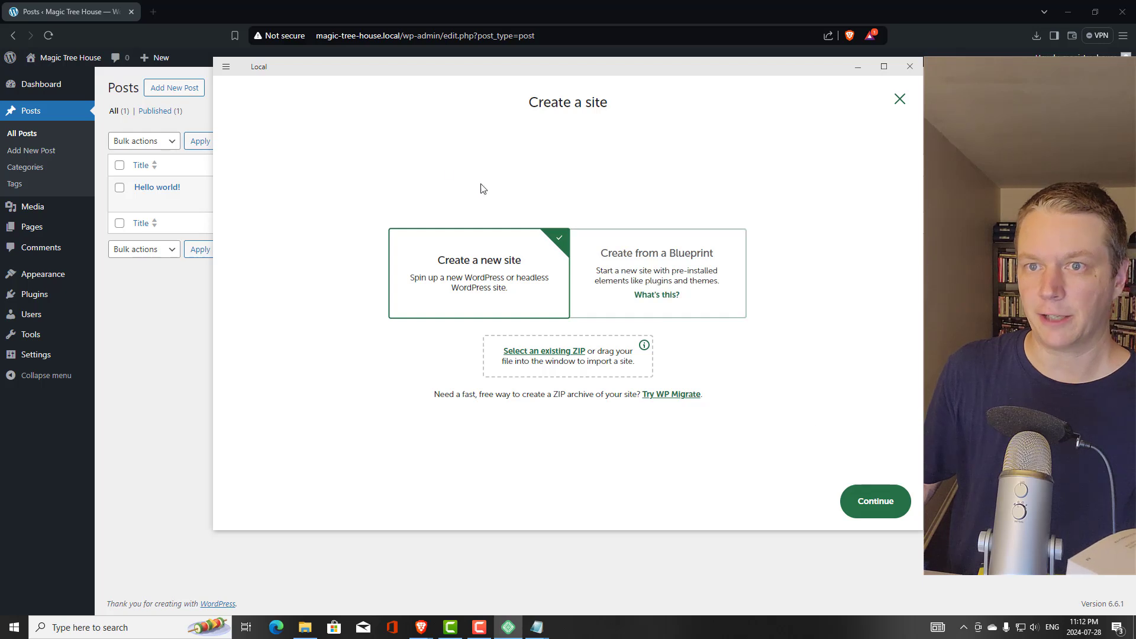
click(898, 100)
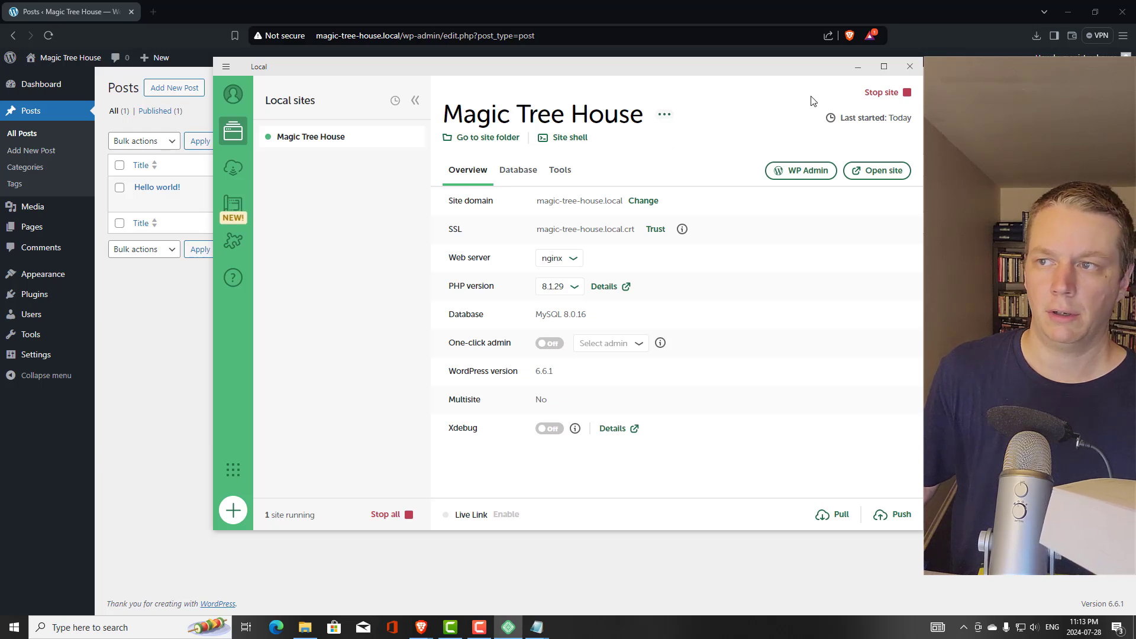
Go from Plugins to Add Plugins in WordPress admin and search the directory for 'woo'
click(858, 67)
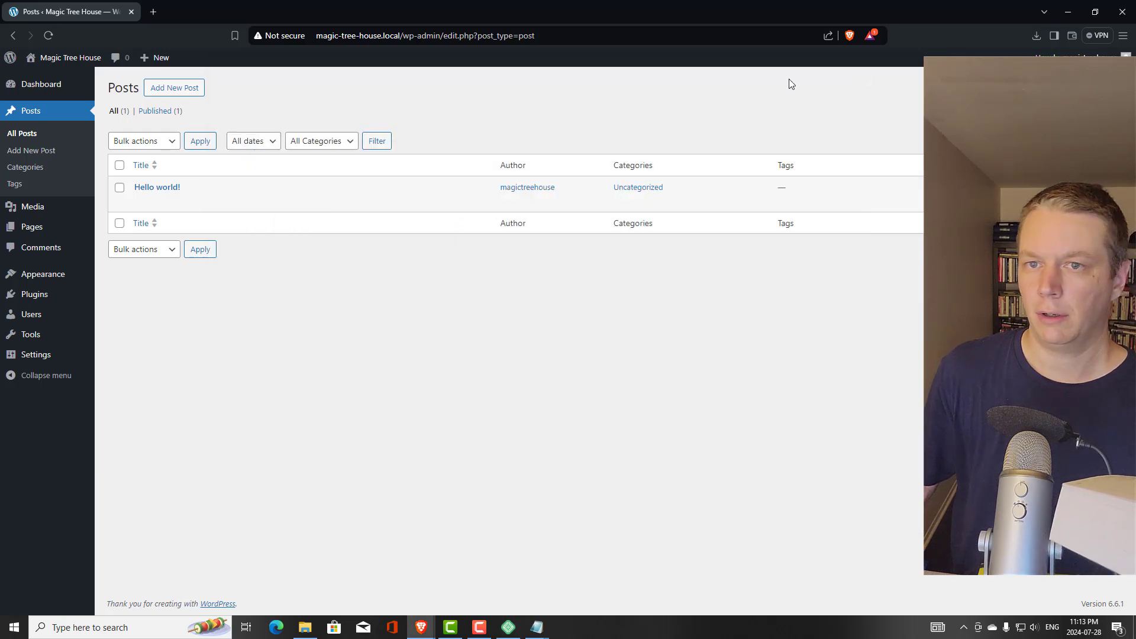
click(51, 295)
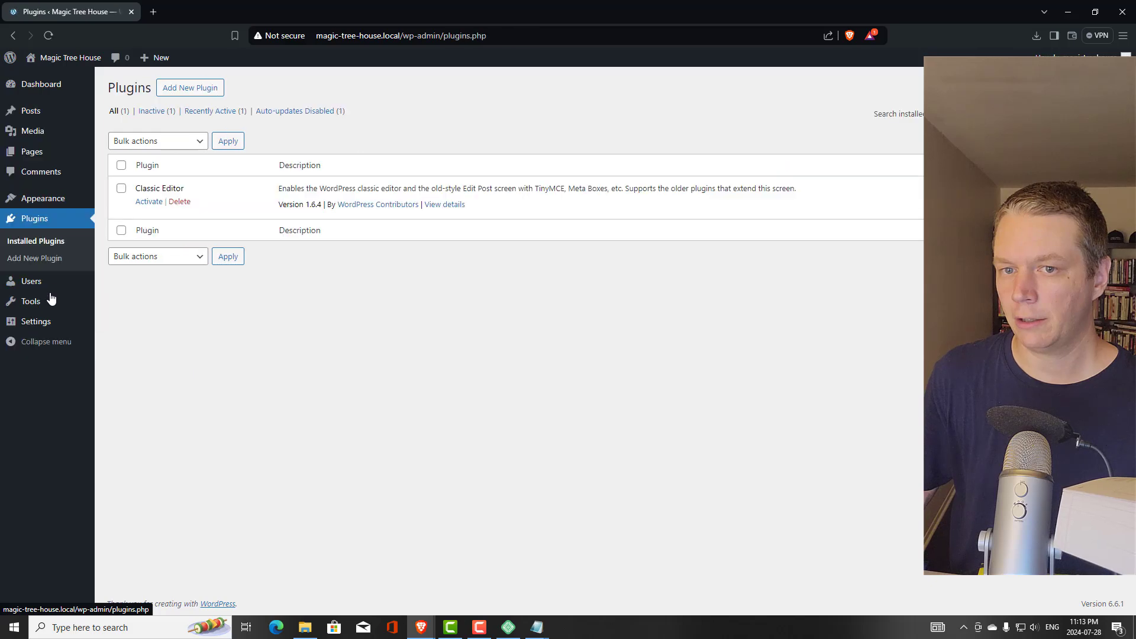
click(198, 88)
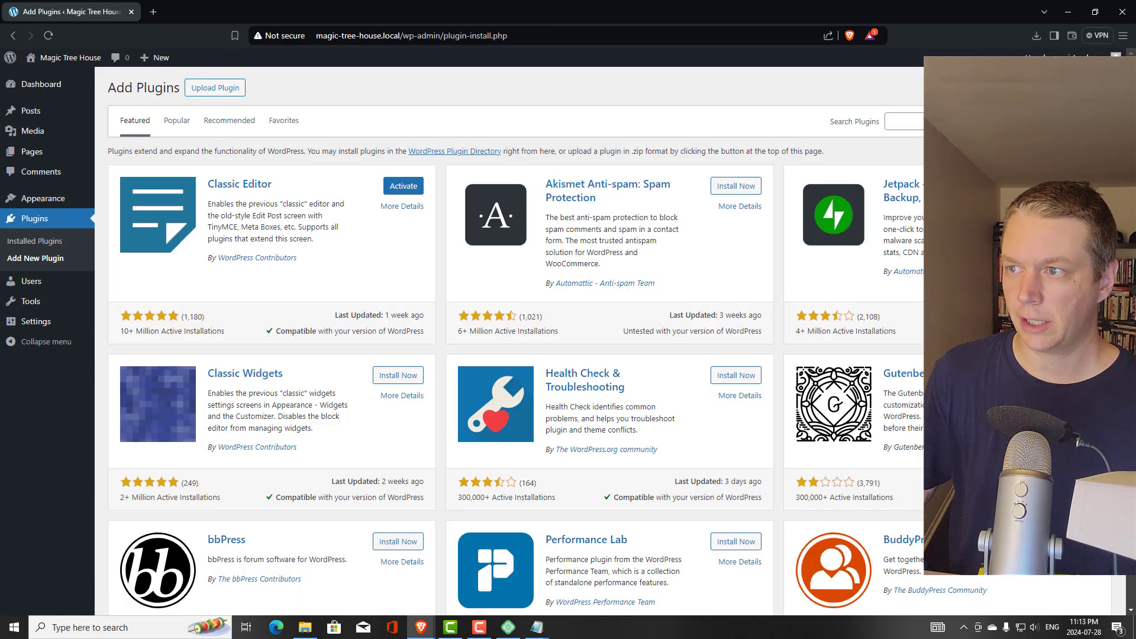
click(908, 122)
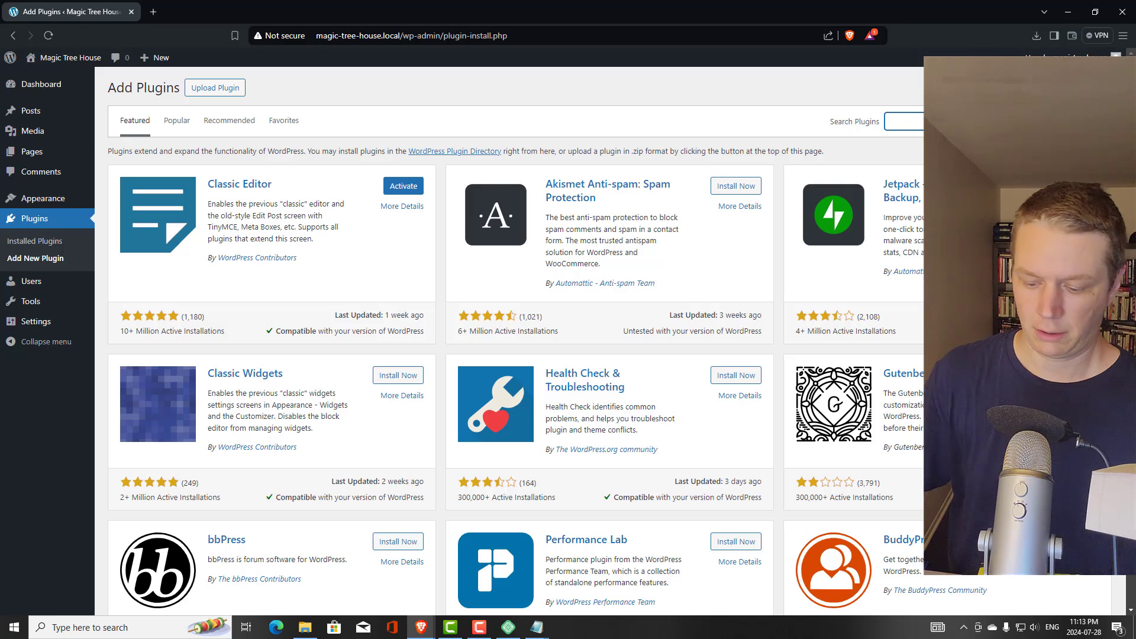
text(woo)
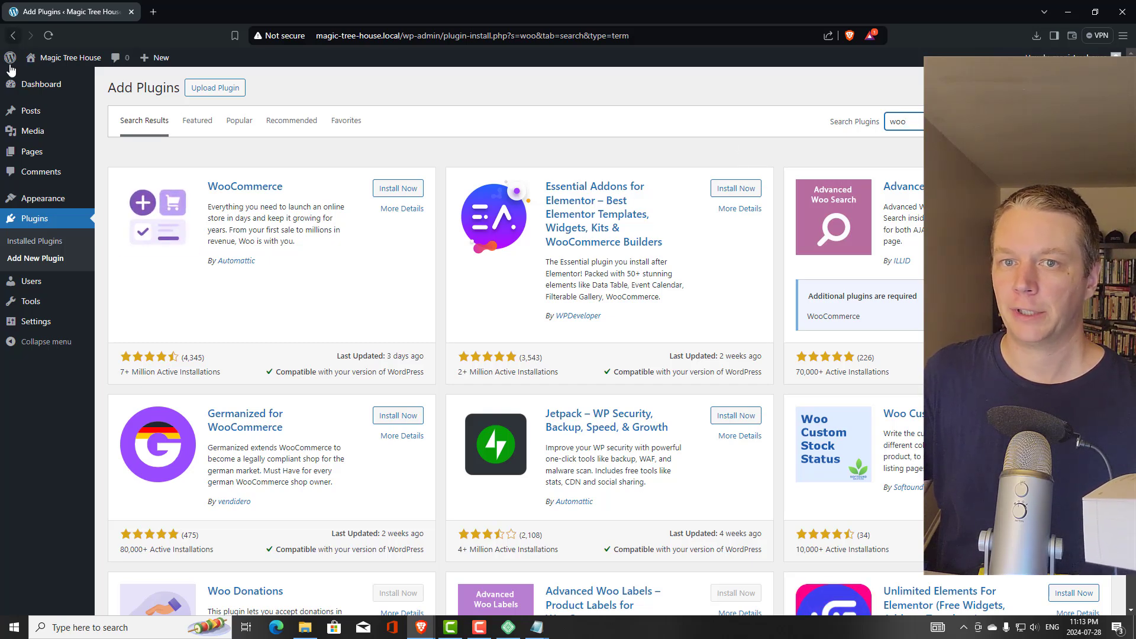
Return to the WordPress Dashboard, then bring Local's Magic Tree House overview to the front
click(49, 89)
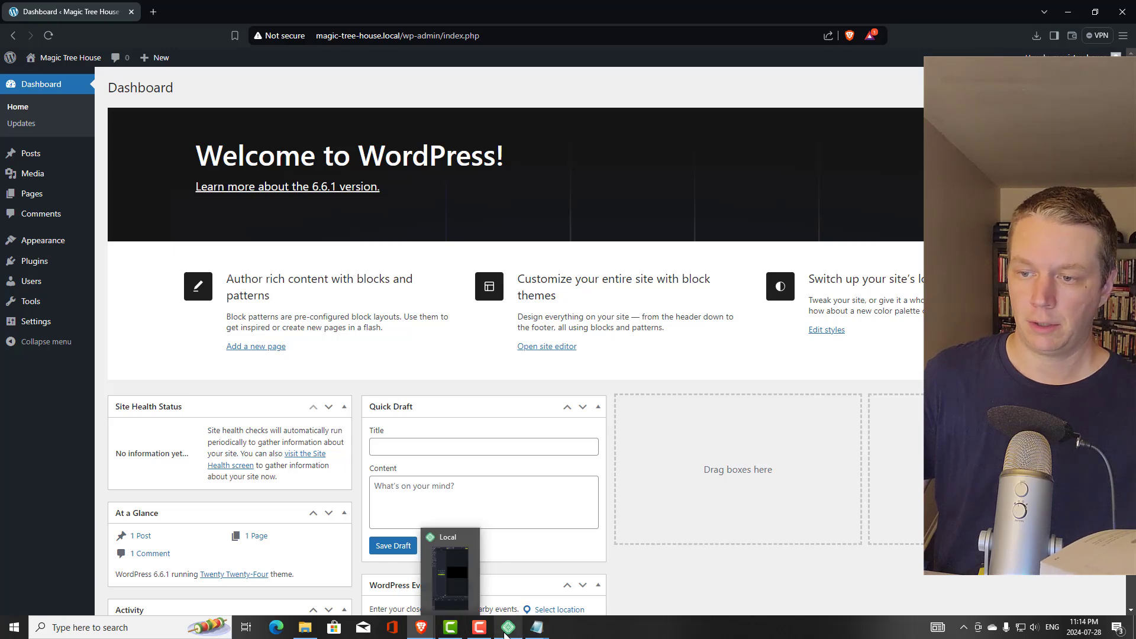
click(508, 627)
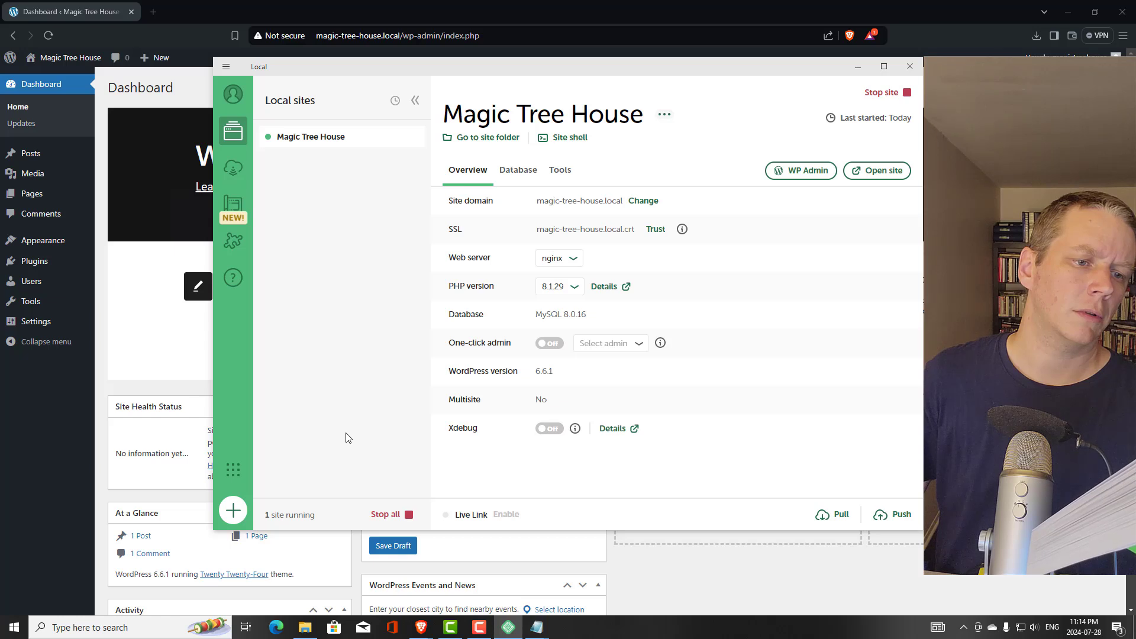
View the Magic Tree House context menu, then start the Create a site flow
right_click(325, 139)
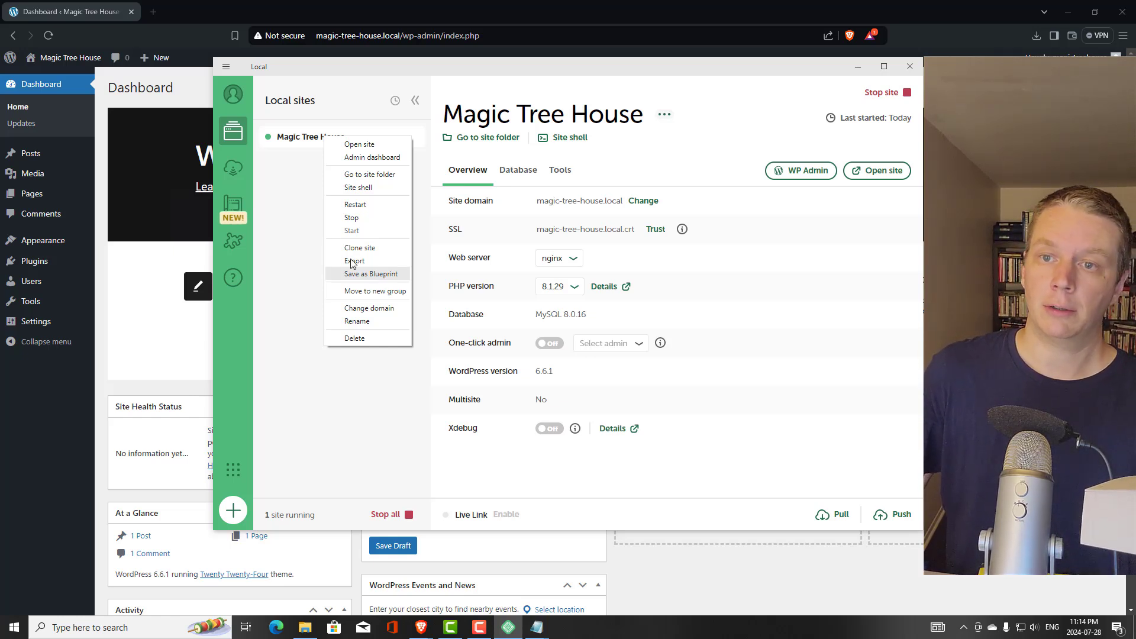
click(233, 510)
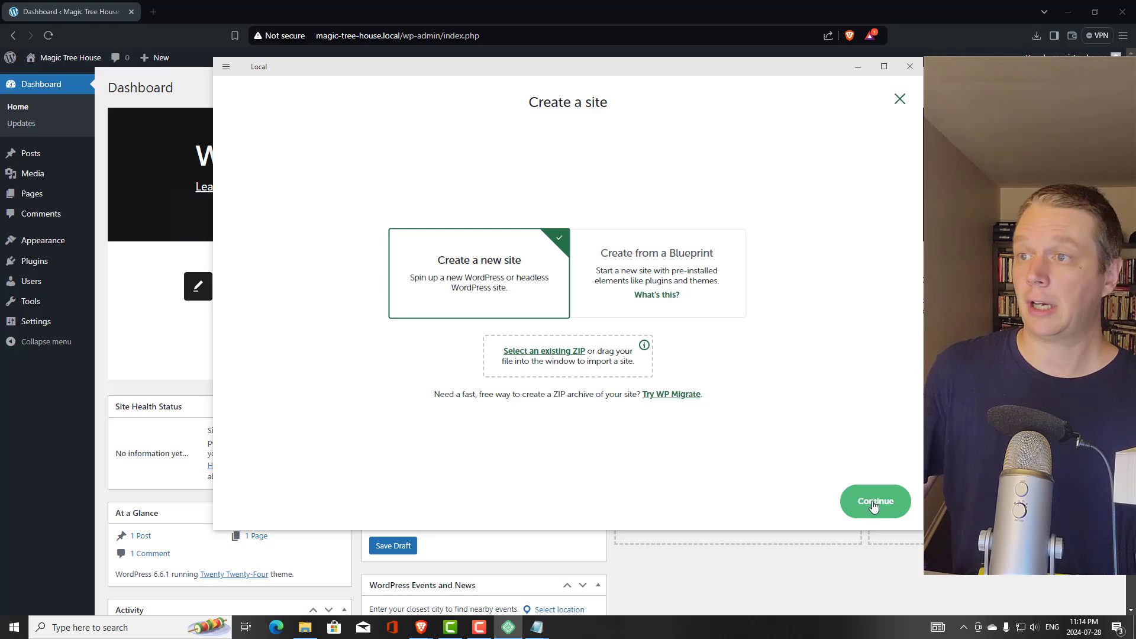
Cancel site creation and check Live Link's notice that a Local login is required
click(899, 99)
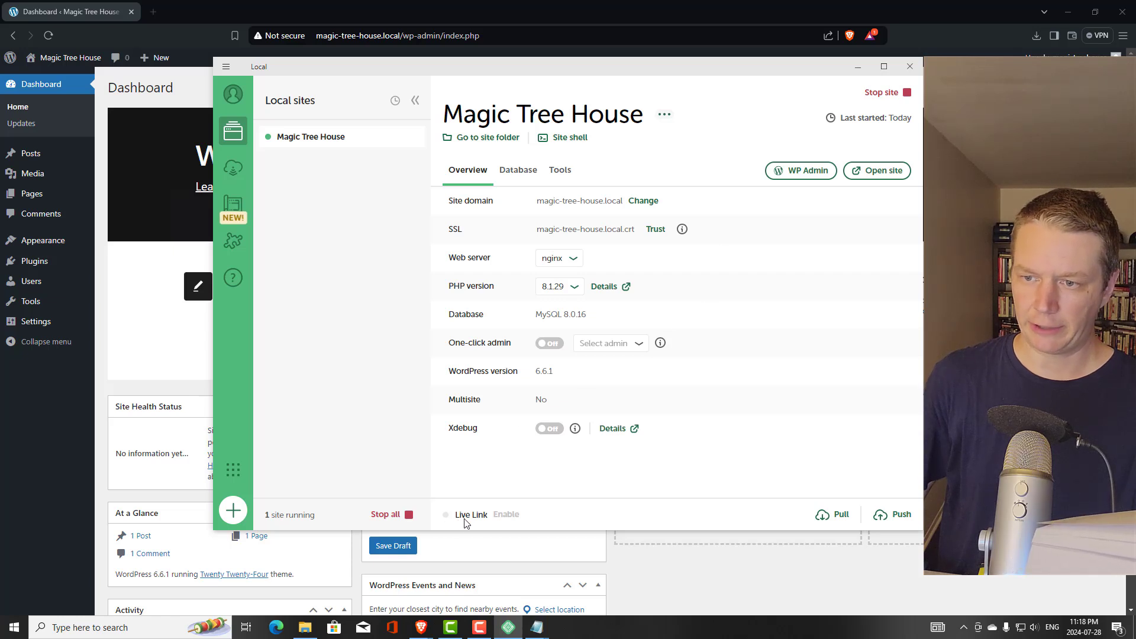
mouse_move(509, 519)
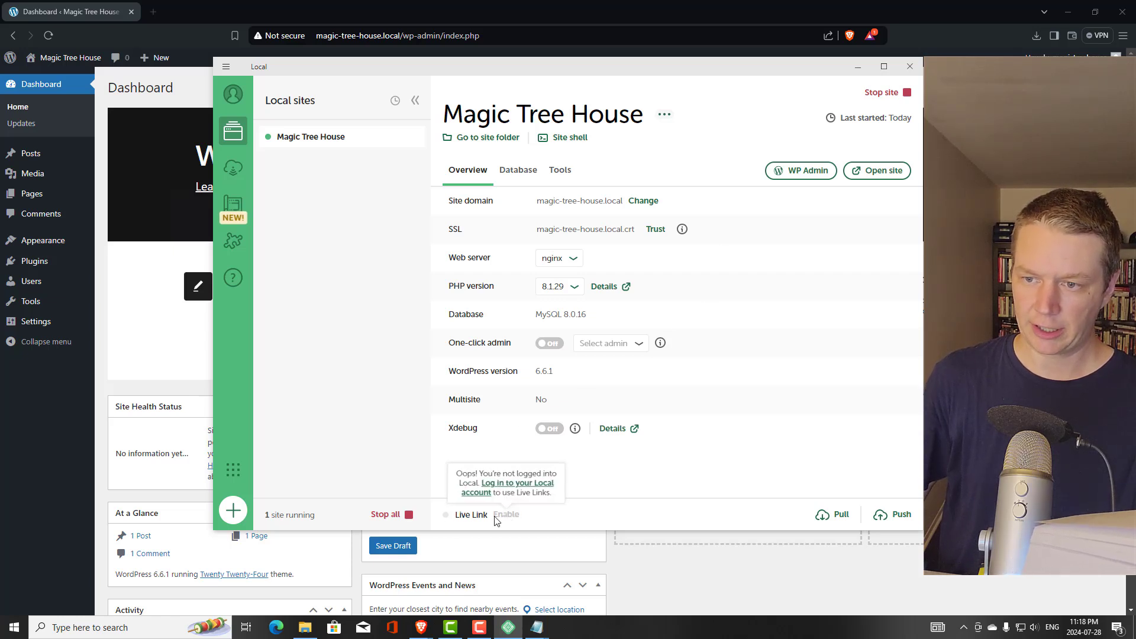